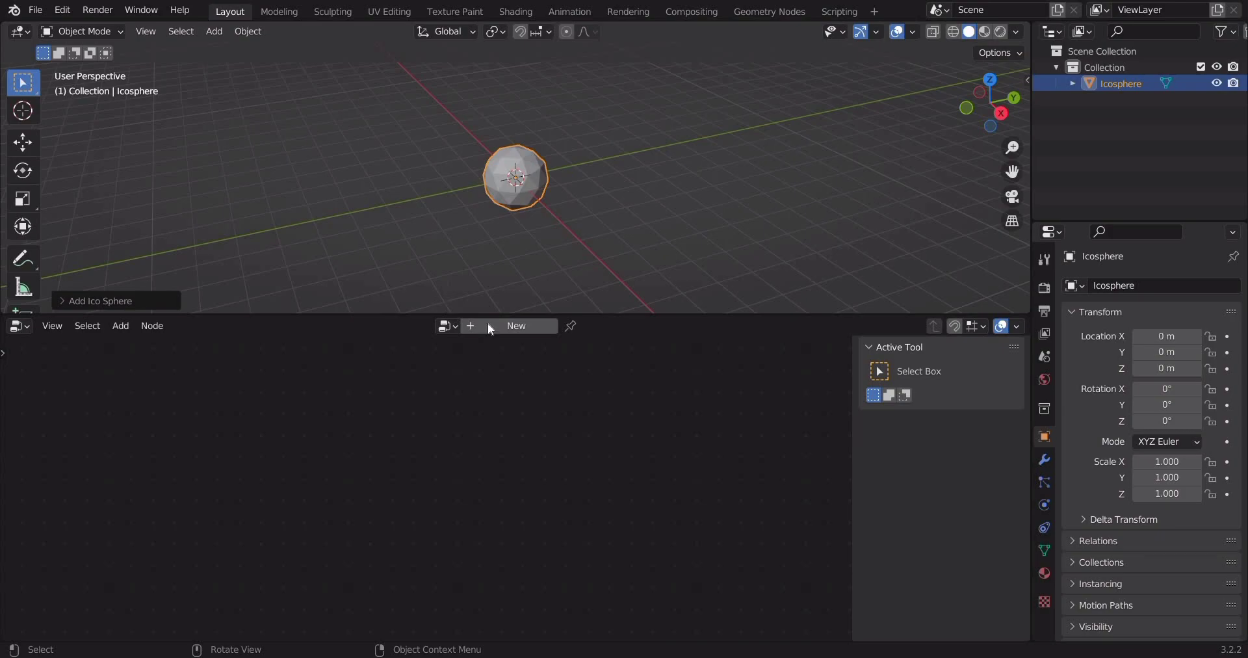
- Create a geometry node tree on the icosphere and replace its Group Input with an Ico Sphere node linked to Group Output
click(490, 327)
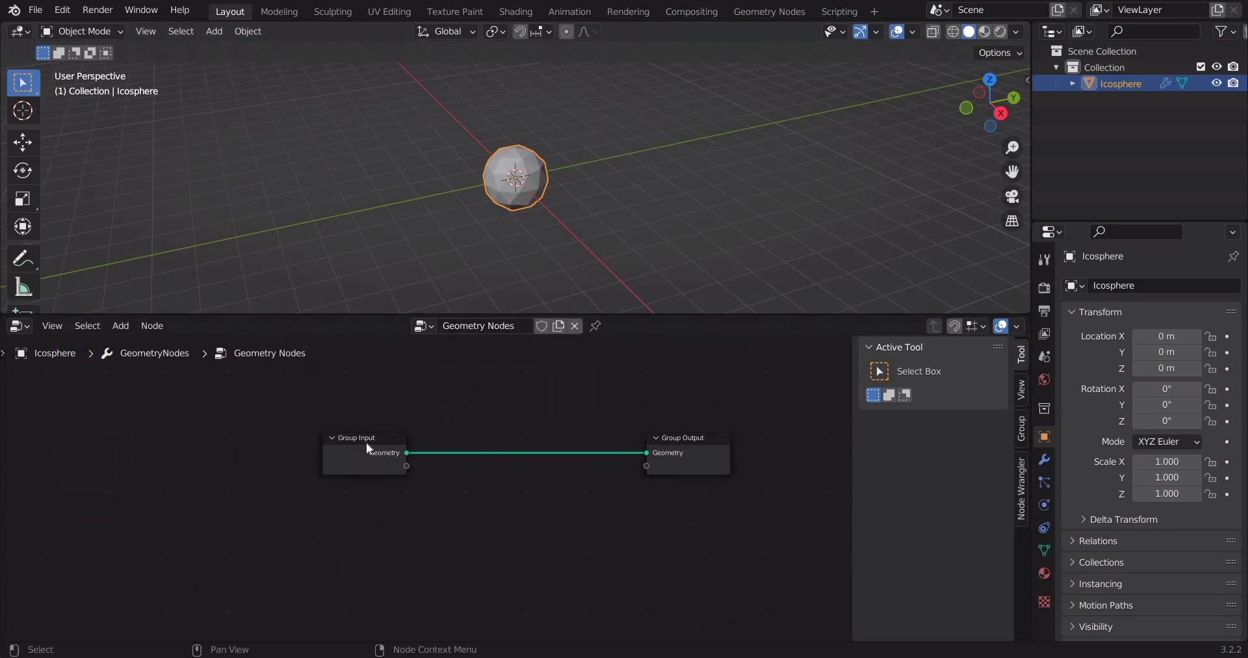
key(Delete)
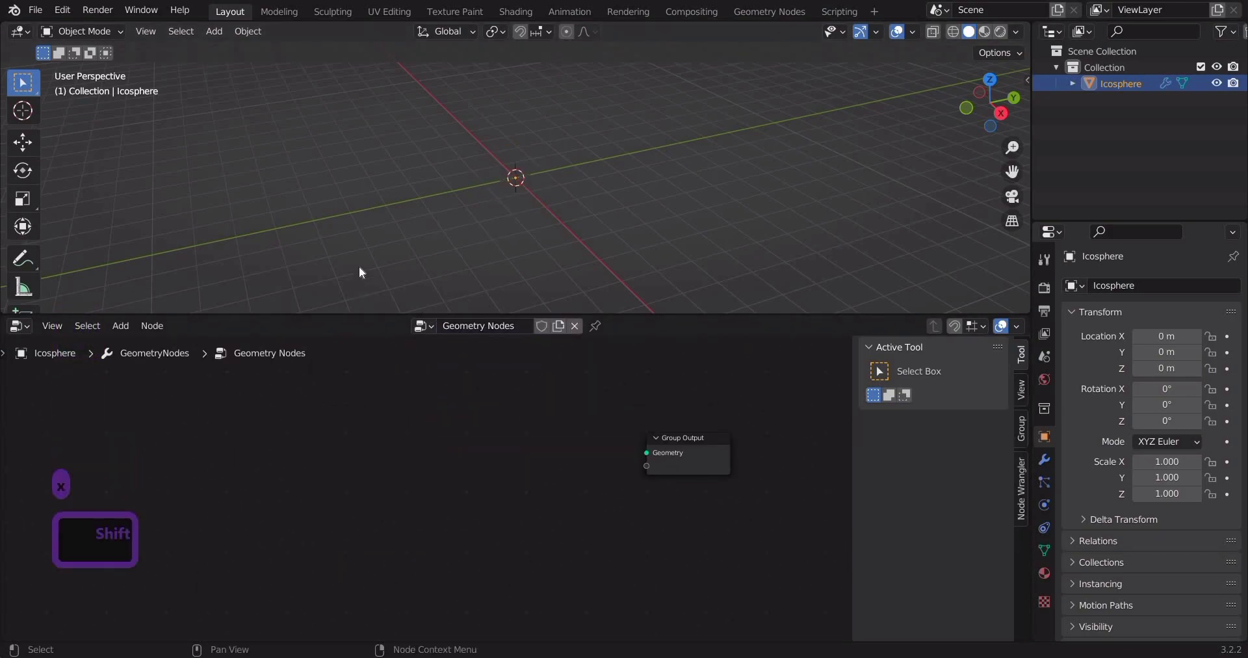
key(shift+a)
text(ixo)
key(BackSpace)
key(BackSpace)
key(BackSpace)
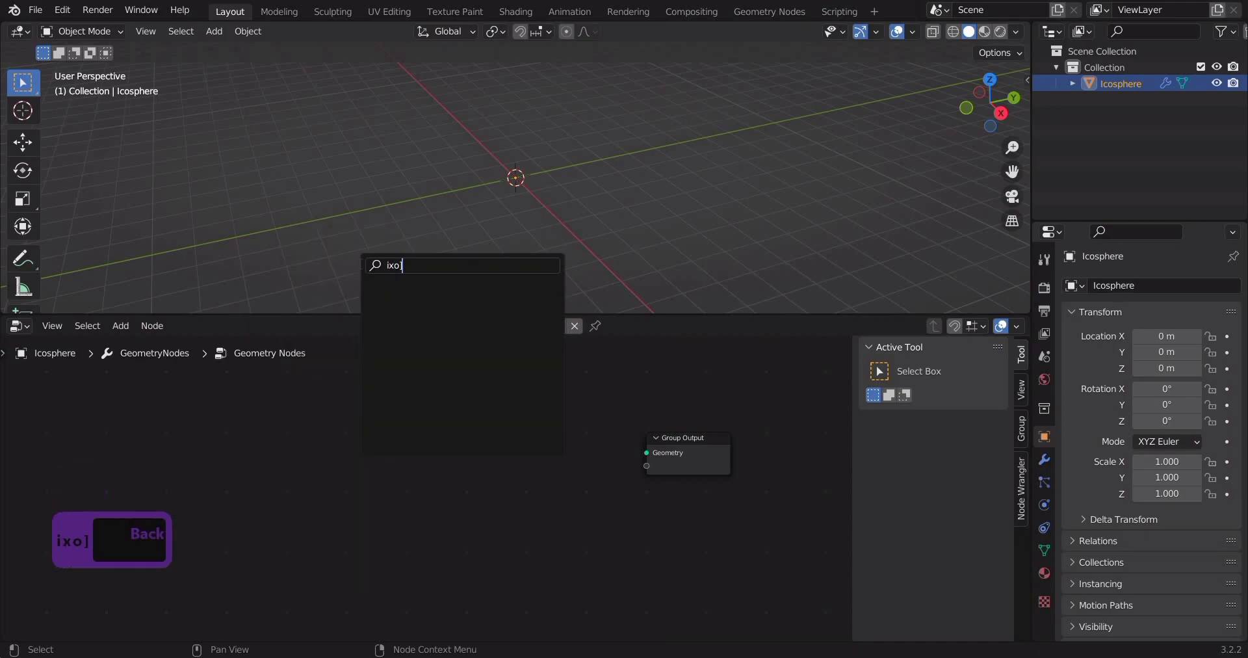
text(co)
key(Return)
click(338, 432)
drag(425, 454, 379, 410)
- Set the Ico Sphere node's subdivisions to 4
click(380, 427)
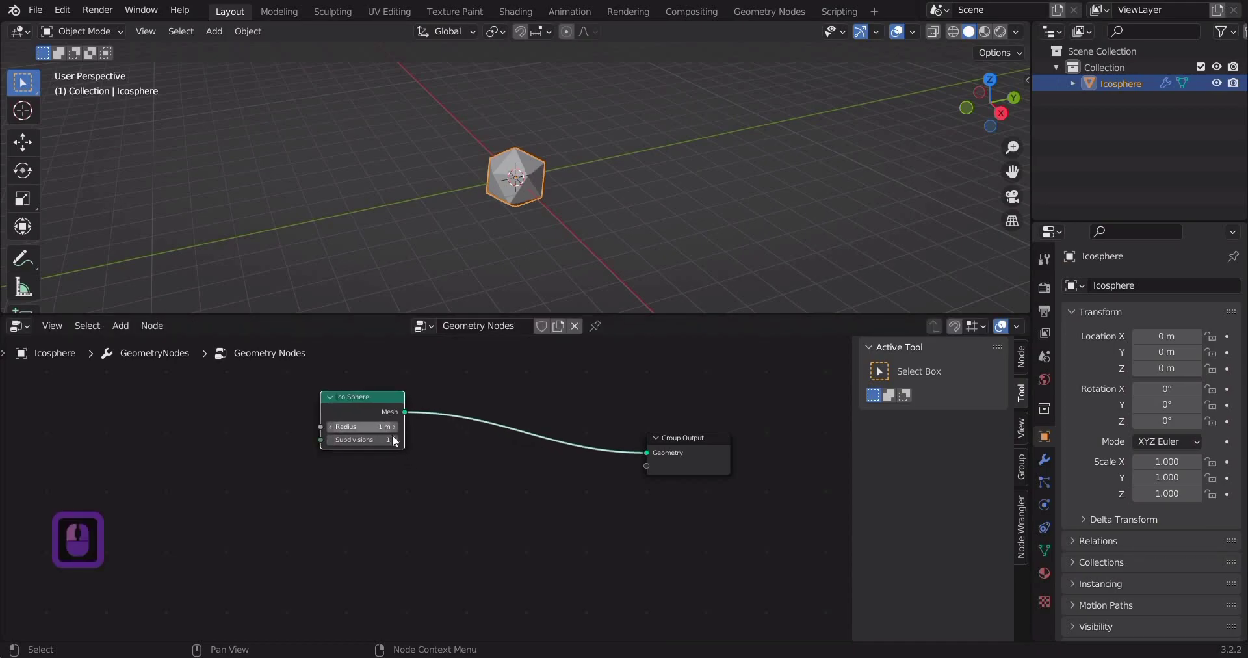
click(394, 440)
click(394, 440)
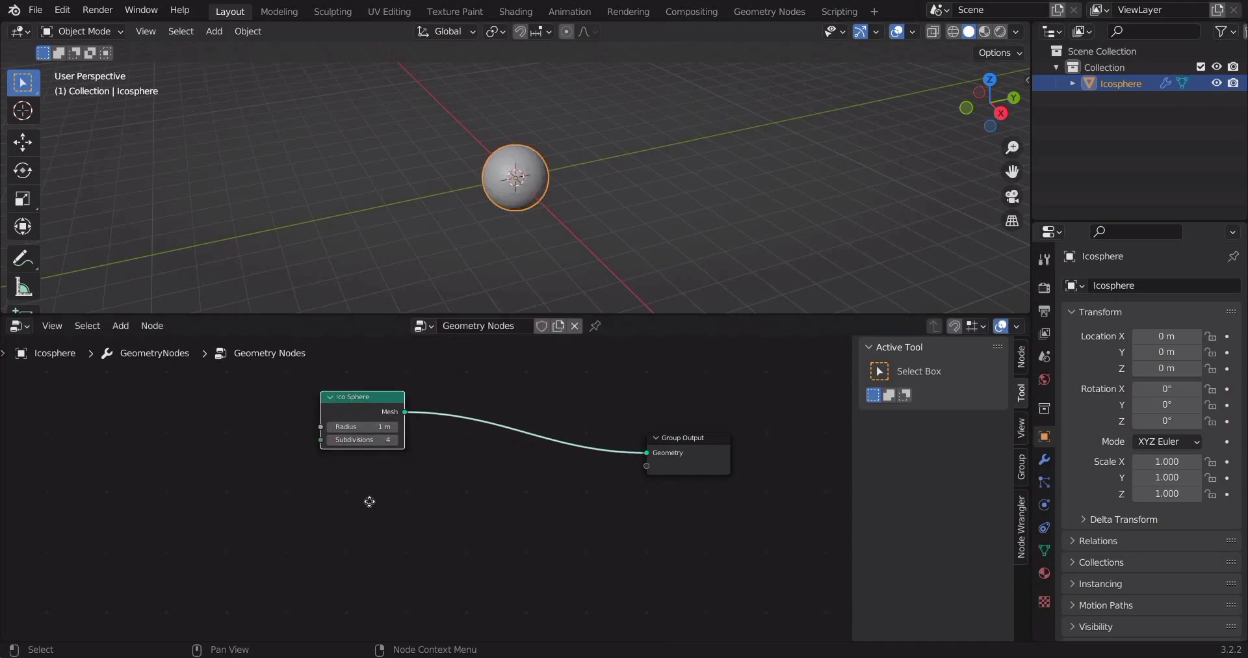
- Insert a Distribute Points on Faces node between Ico Sphere and Group Output, and set the Ico Sphere's subdivisions to 3
middle_drag(369, 501, 249, 519)
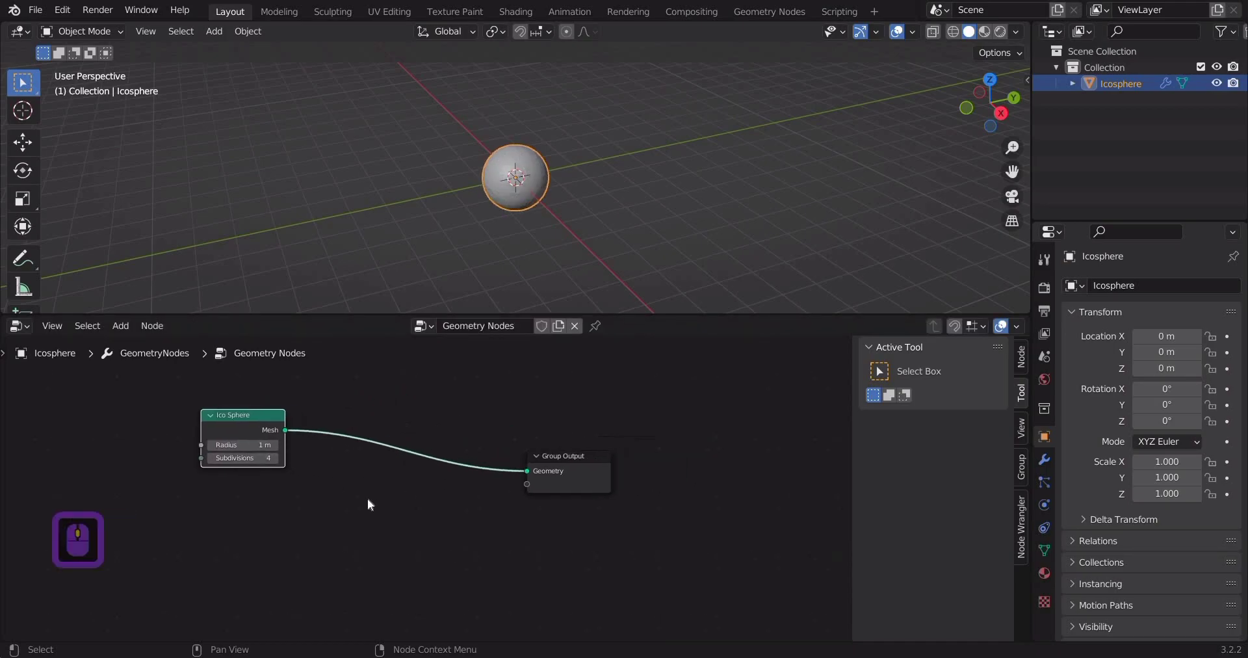
key(shift+a)
click(313, 318)
text(dis)
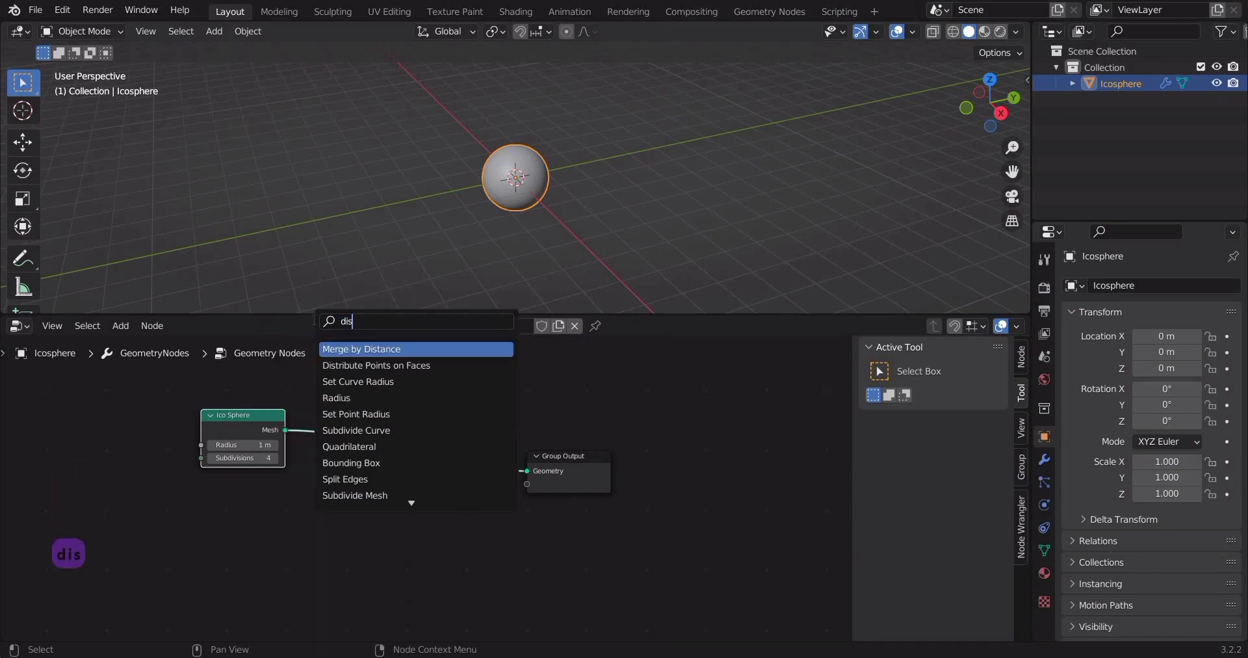
key(Down)
key(Return)
click(321, 387)
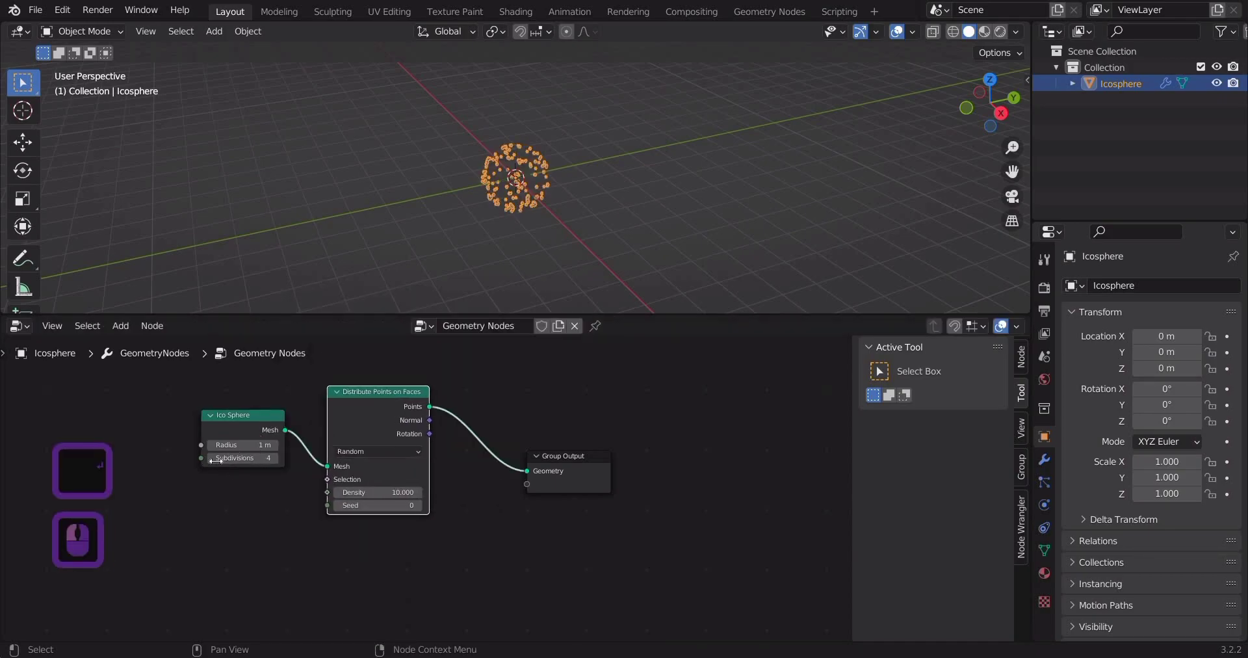
click(211, 457)
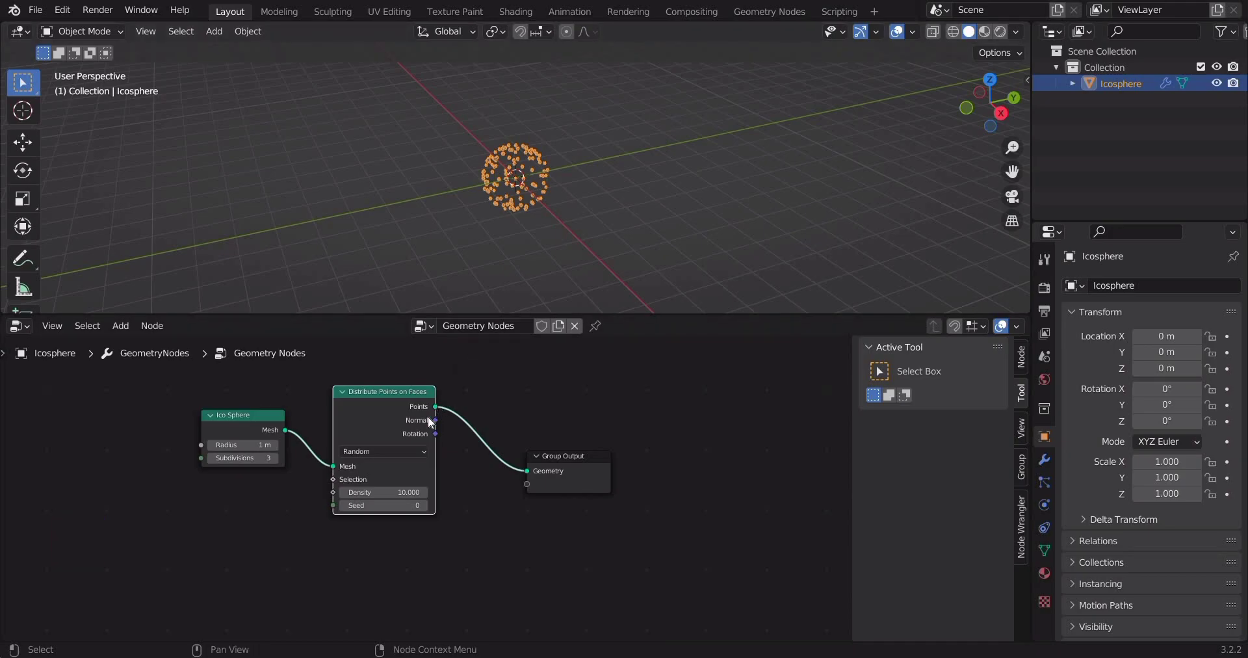
- Set the point distribution to Poisson Disk with a Density Max of 200 and check the result on the sphere
click(383, 451)
click(383, 478)
scroll(441, 520, up, 3)
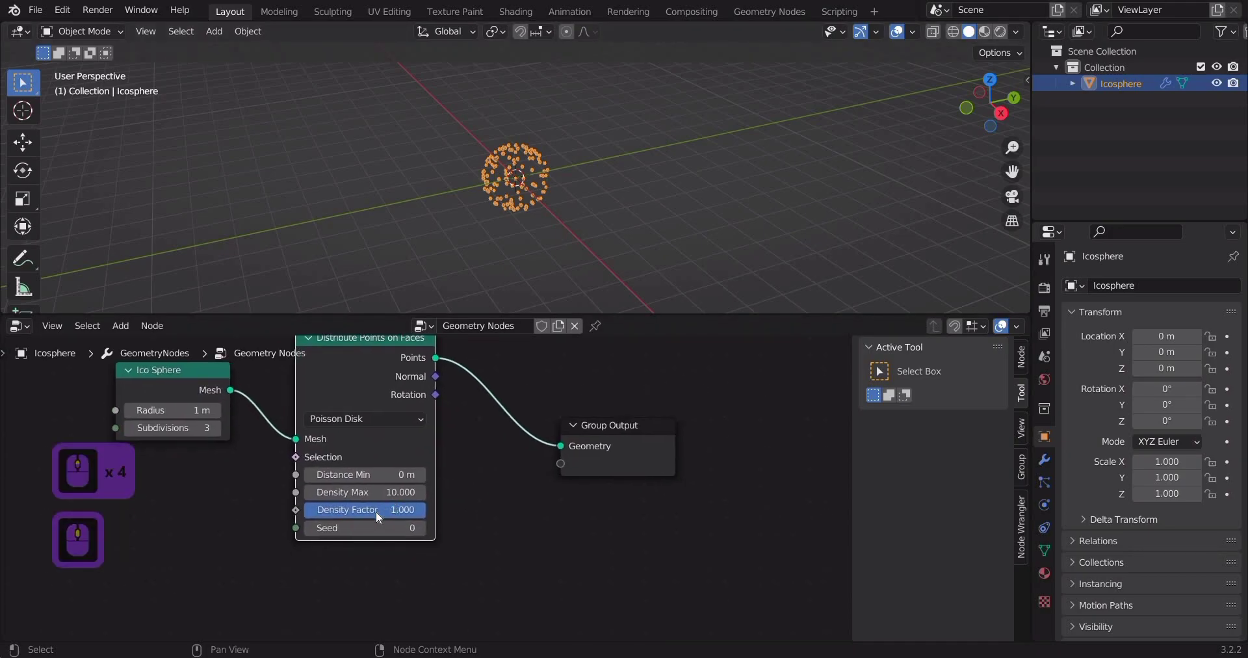
text(200)
key(Return)
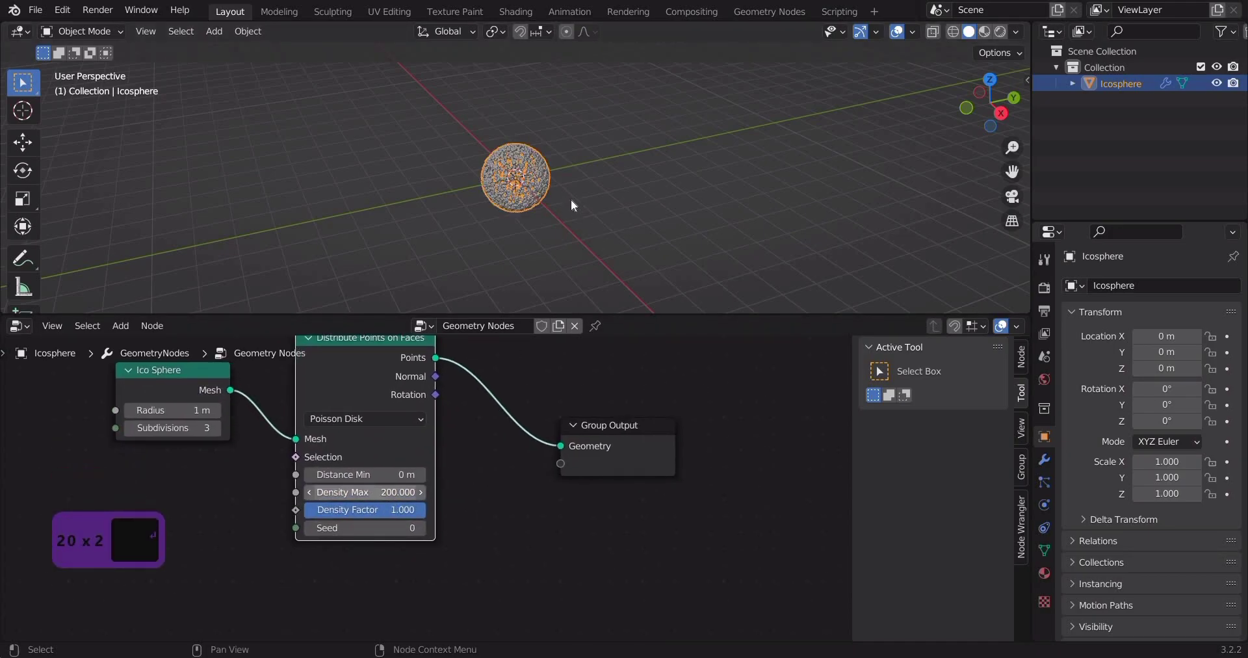
scroll(569, 199, up, 6)
scroll(520, 208, up, 1)
middle_drag(578, 237, 465, 221)
scroll(465, 221, up, 1)
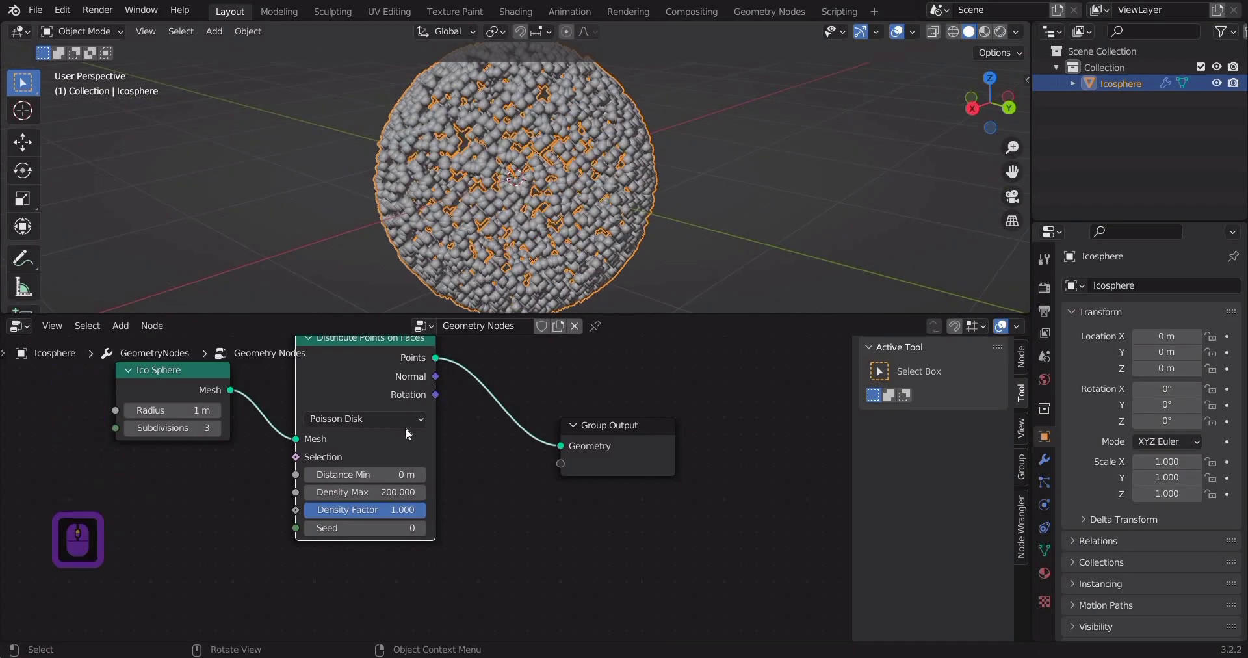
- Make room before Group Output and insert an Instance on Points node on the link from Distribute Points on Faces
scroll(527, 457, down, 3)
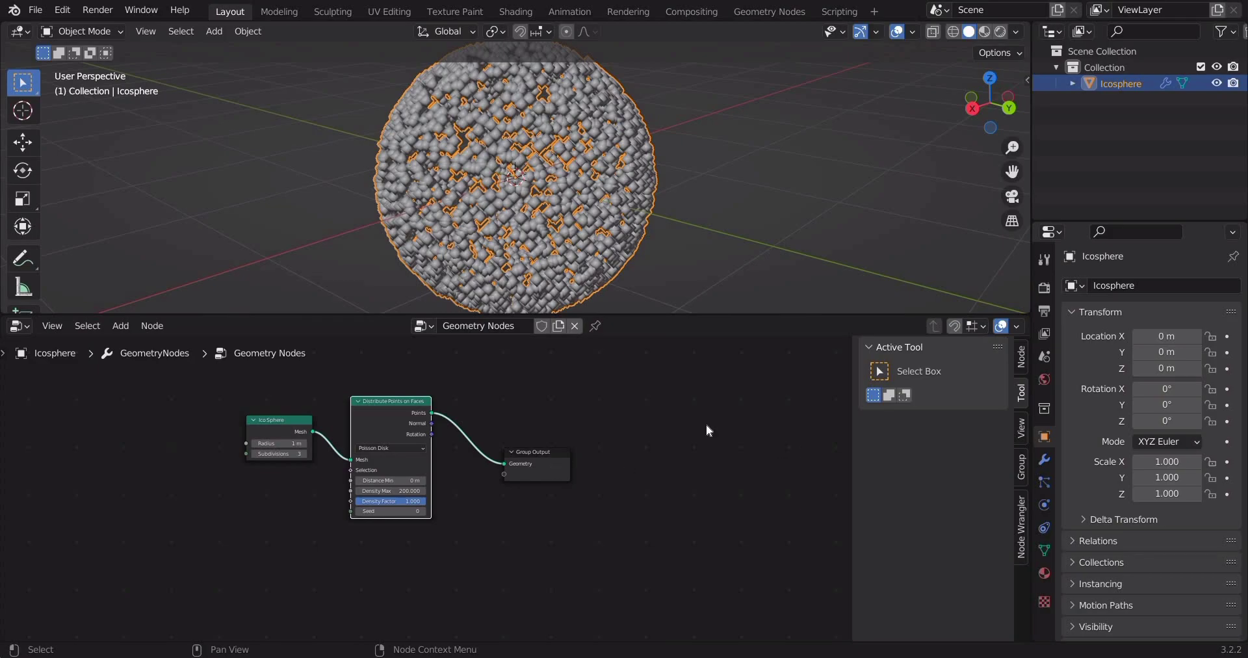
drag(539, 455, 788, 438)
key(shift+a)
click(610, 324)
text(in)
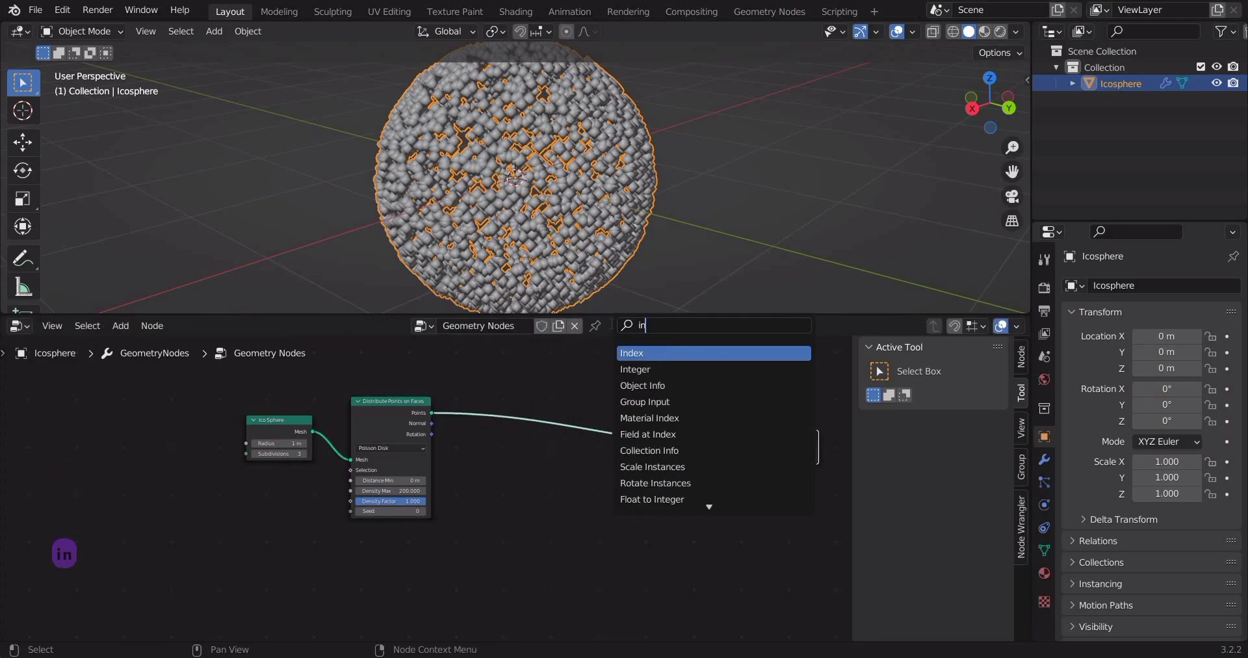
text(sa)
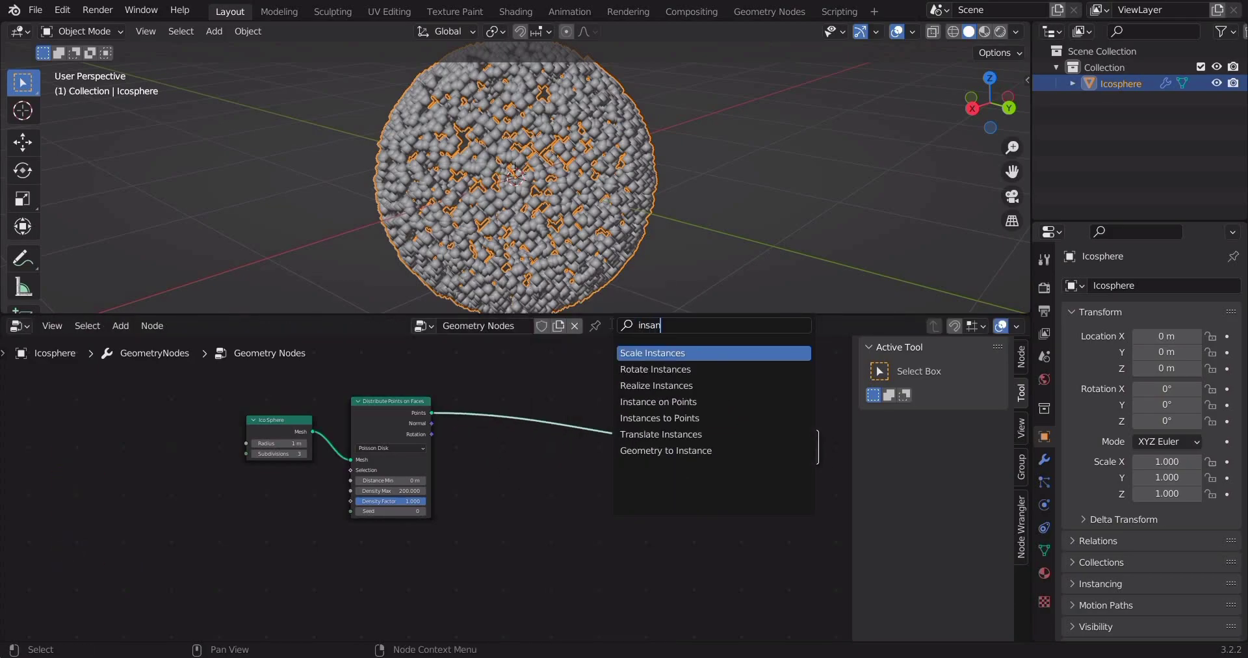
text(n)
key(Down)
key(Down)
key(Down)
key(Return)
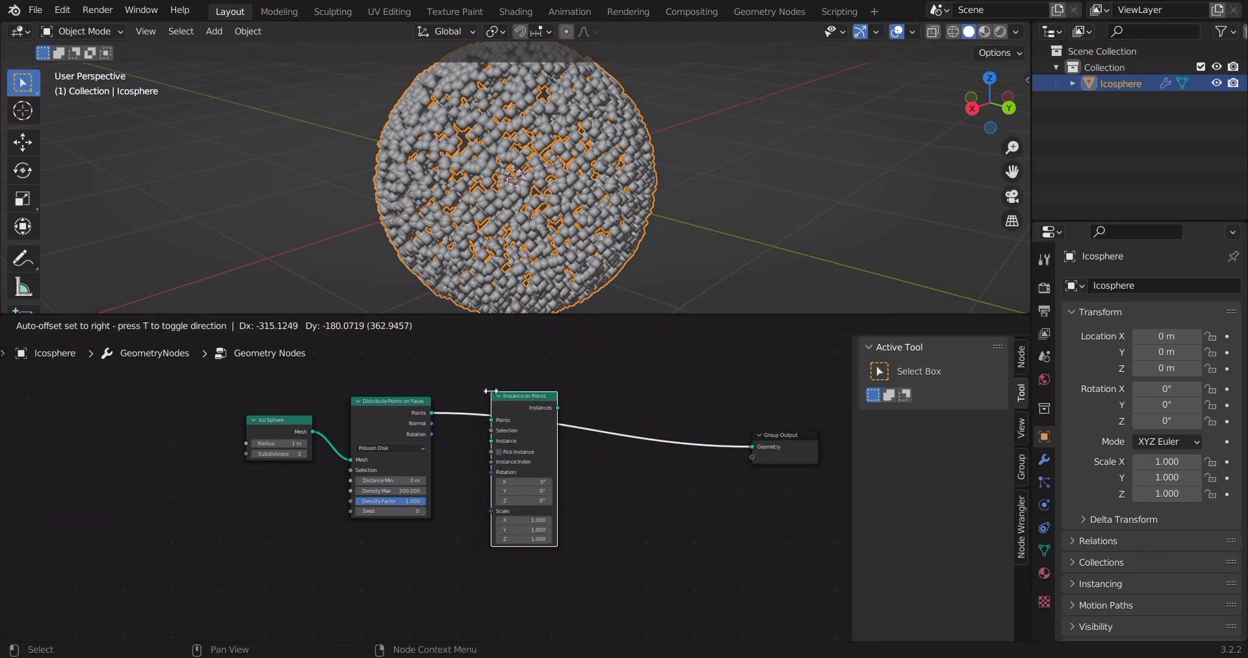
click(490, 390)
- Insert a Join Geometry node between Instance on Points and Group Output
middle_drag(596, 463, 469, 411)
key(shift+a)
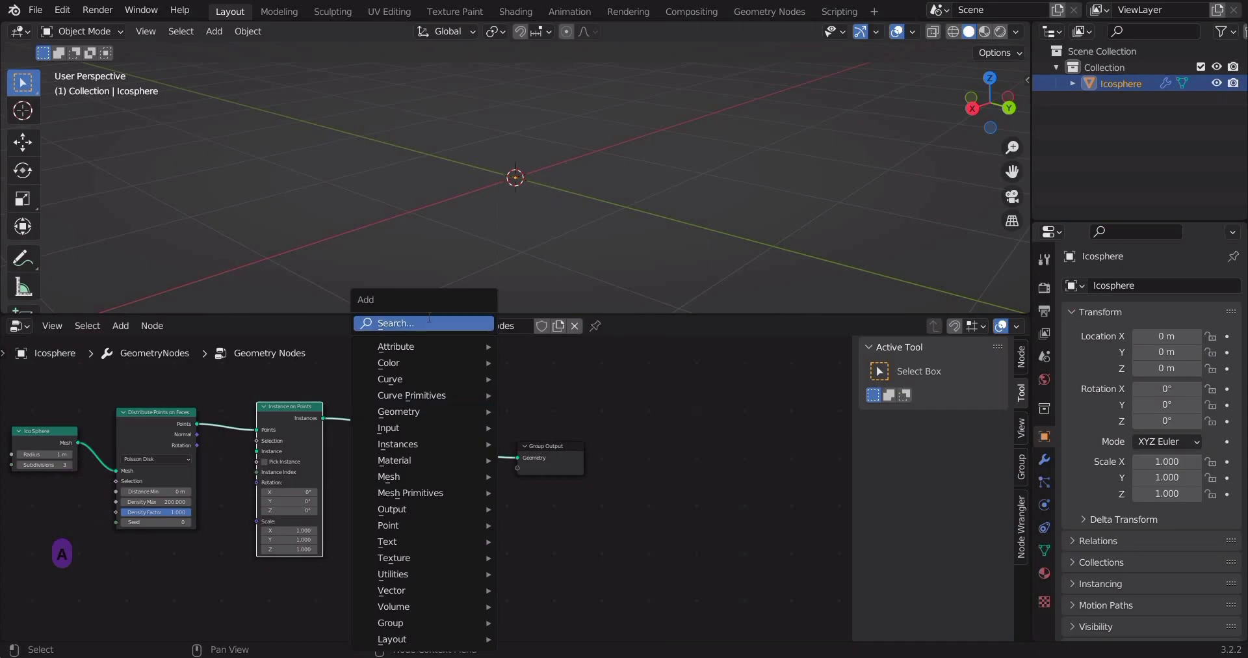
text(jjo)
key(BackSpace)
key(BackSpace)
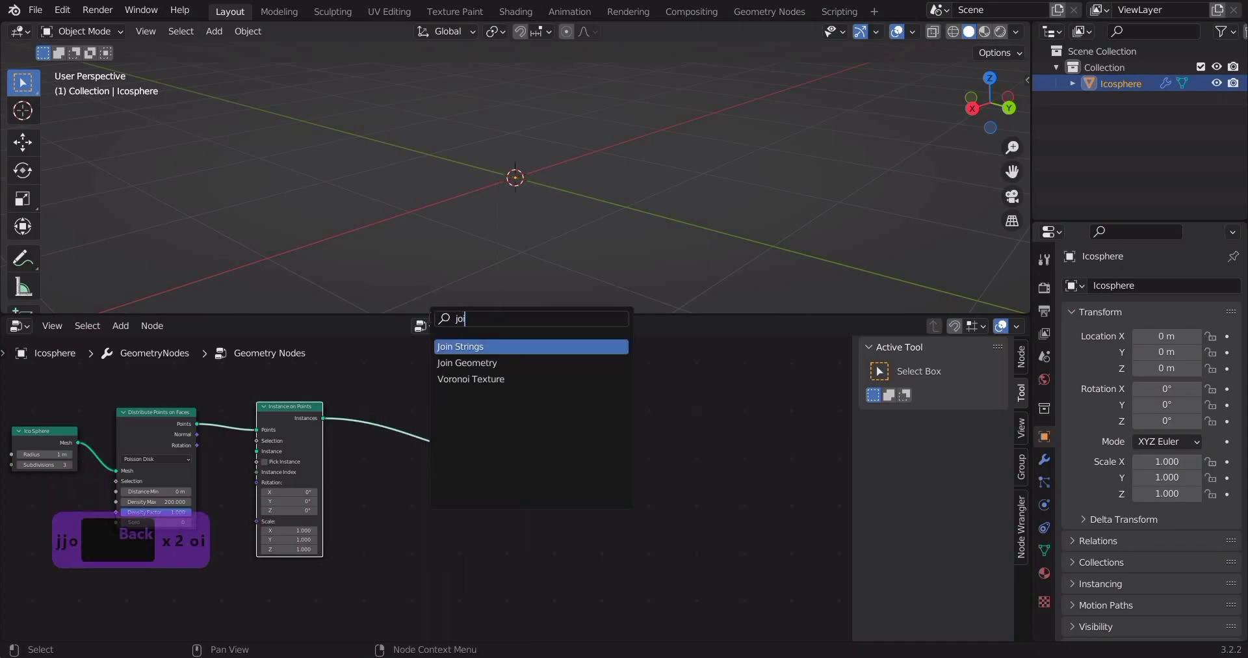
key(Down)
key(Return)
click(438, 446)
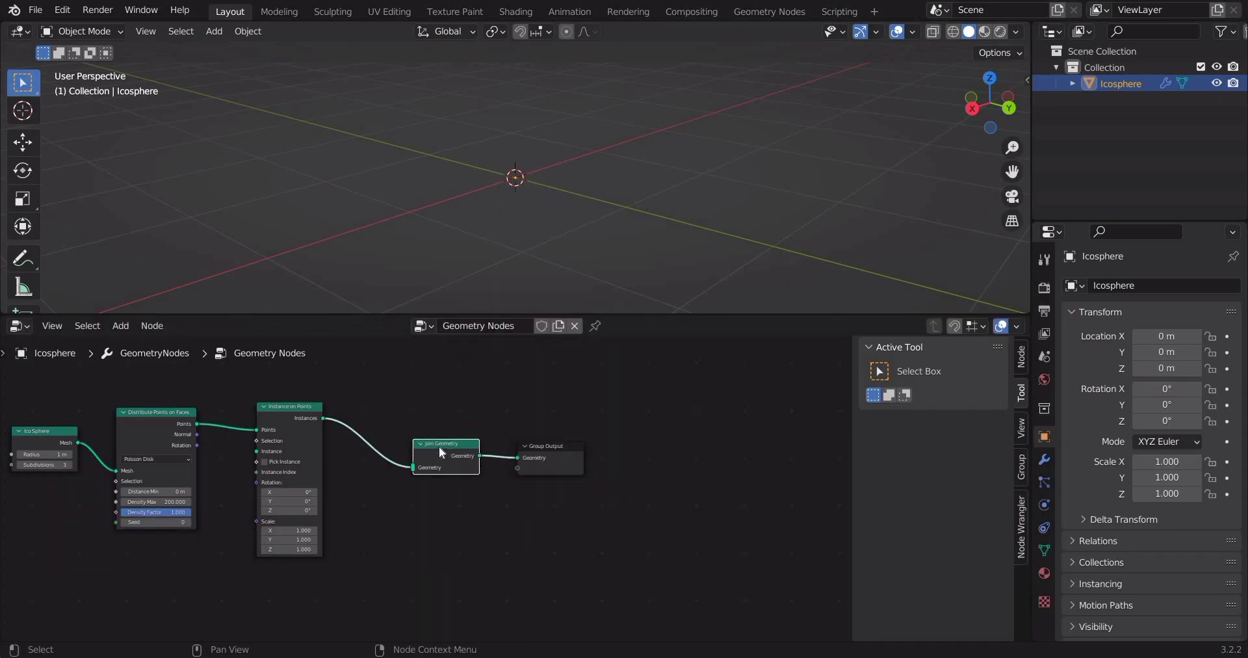
- Add a Cube node above the chain and feed both its mesh and the instances into Join Geometry
key(shift+a)
text(cub)
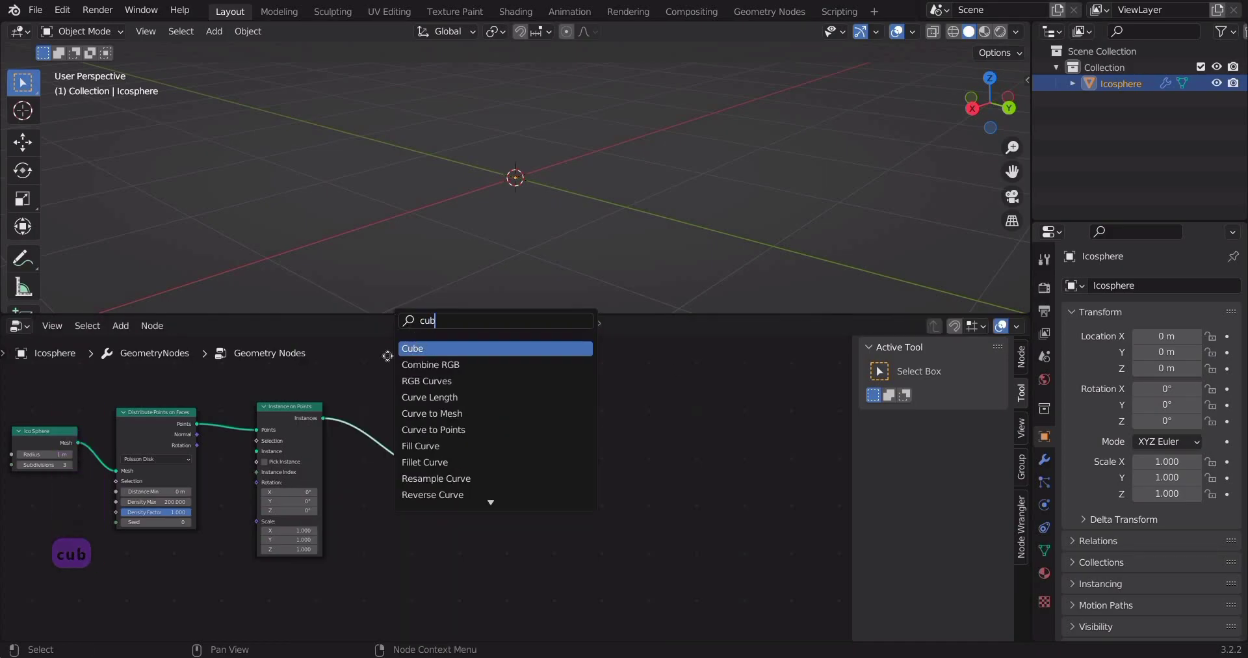
click(446, 349)
click(458, 351)
drag(324, 417, 465, 471)
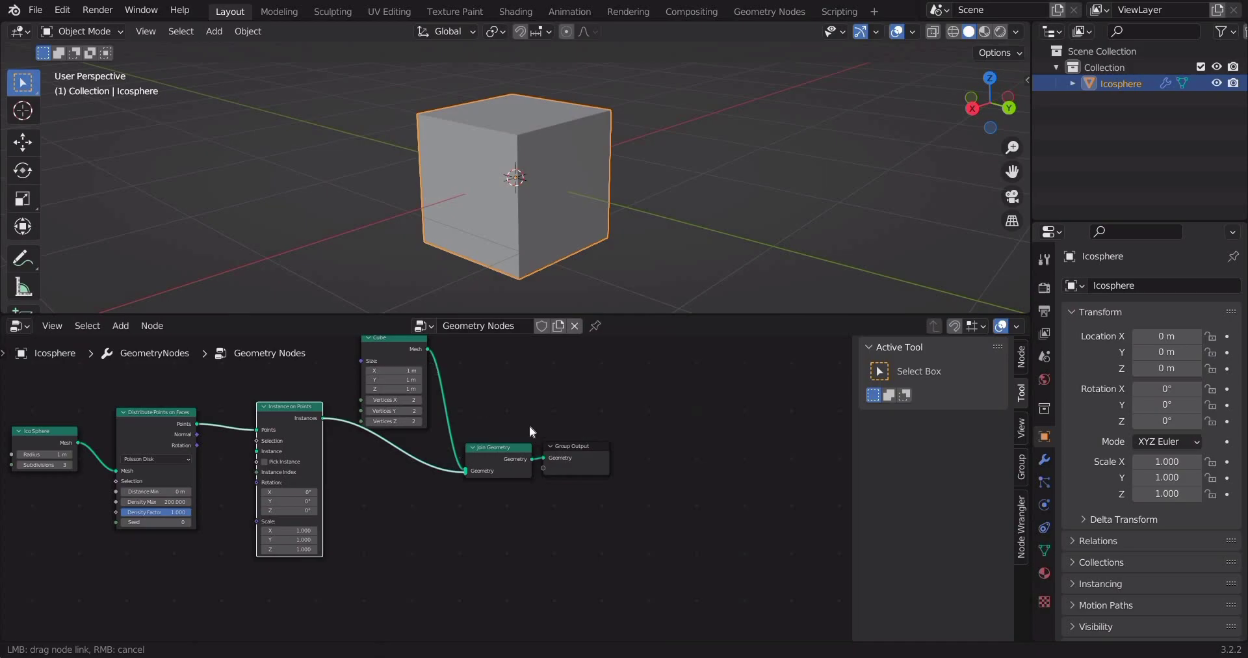
scroll(493, 474, down, 5)
click(387, 414)
drag(400, 386, 387, 365)
click(473, 399)
click(490, 426)
- Add a second Cube node below the Distribute Points on Faces node
middle_drag(374, 522, 522, 482)
scroll(464, 417, up, 5)
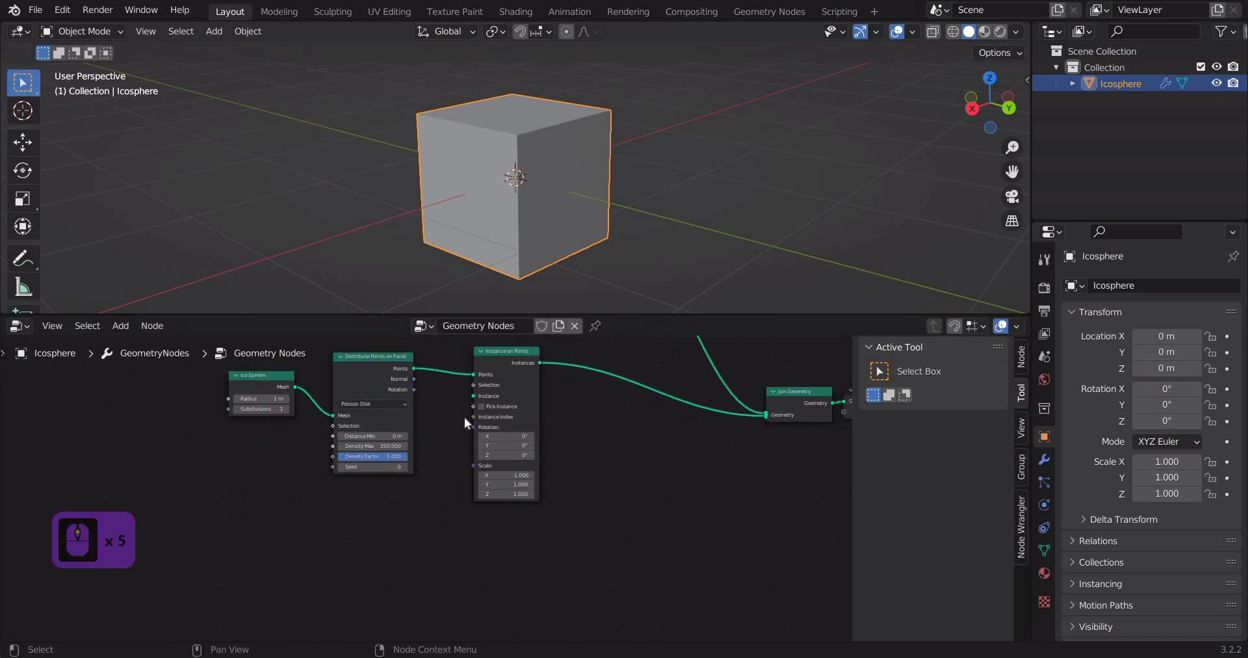
middle_drag(464, 416, 686, 358)
key(shift+a)
click(398, 318)
text(cube)
key(Return)
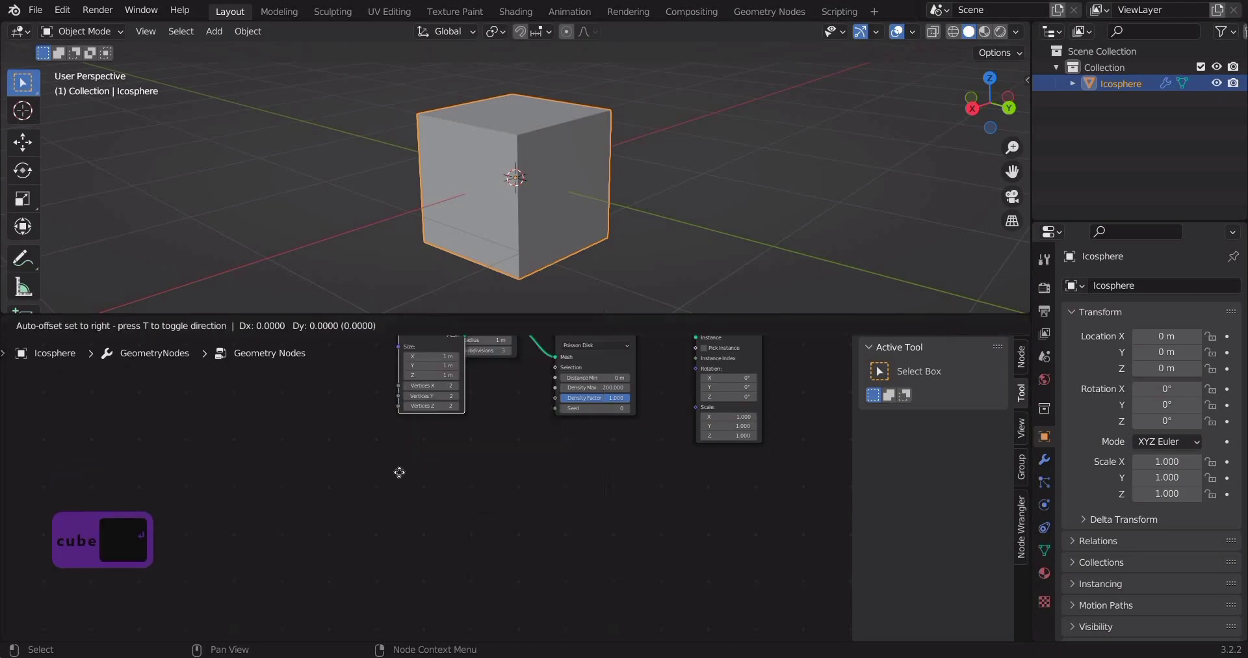
click(400, 625)
- Add a Subdivision Surface node beside the second Cube and link the Cube's mesh into it
middle_drag(667, 430, 544, 423)
key(shift+a)
click(494, 322)
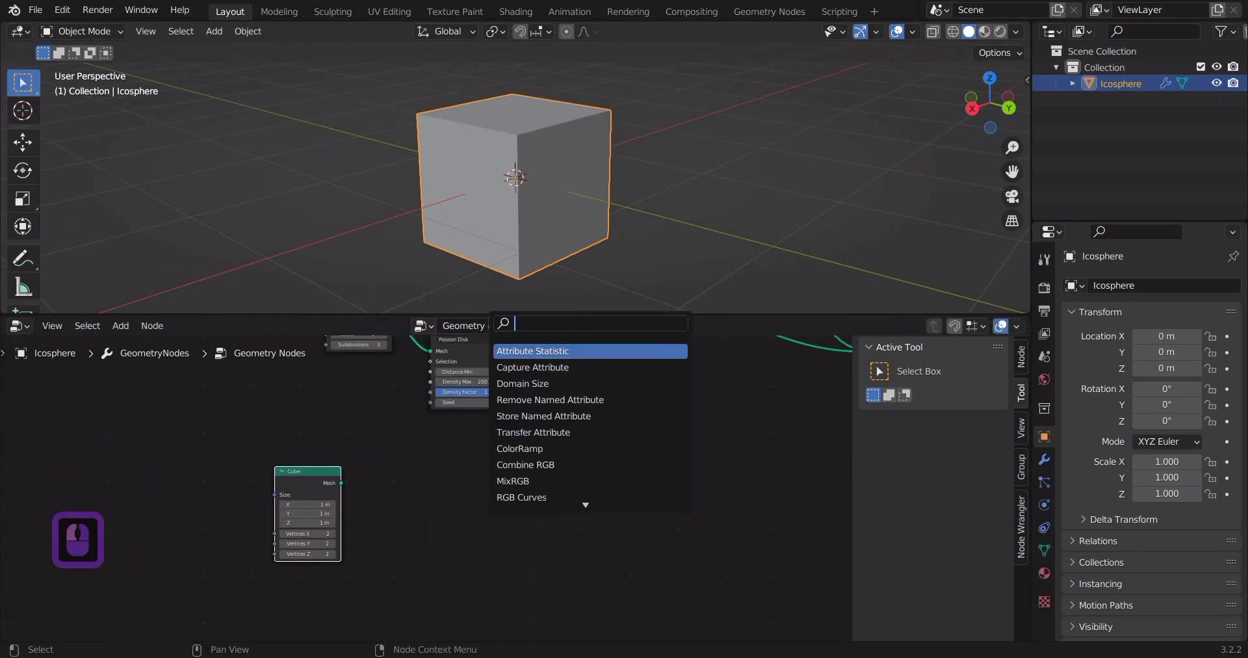
text(sub)
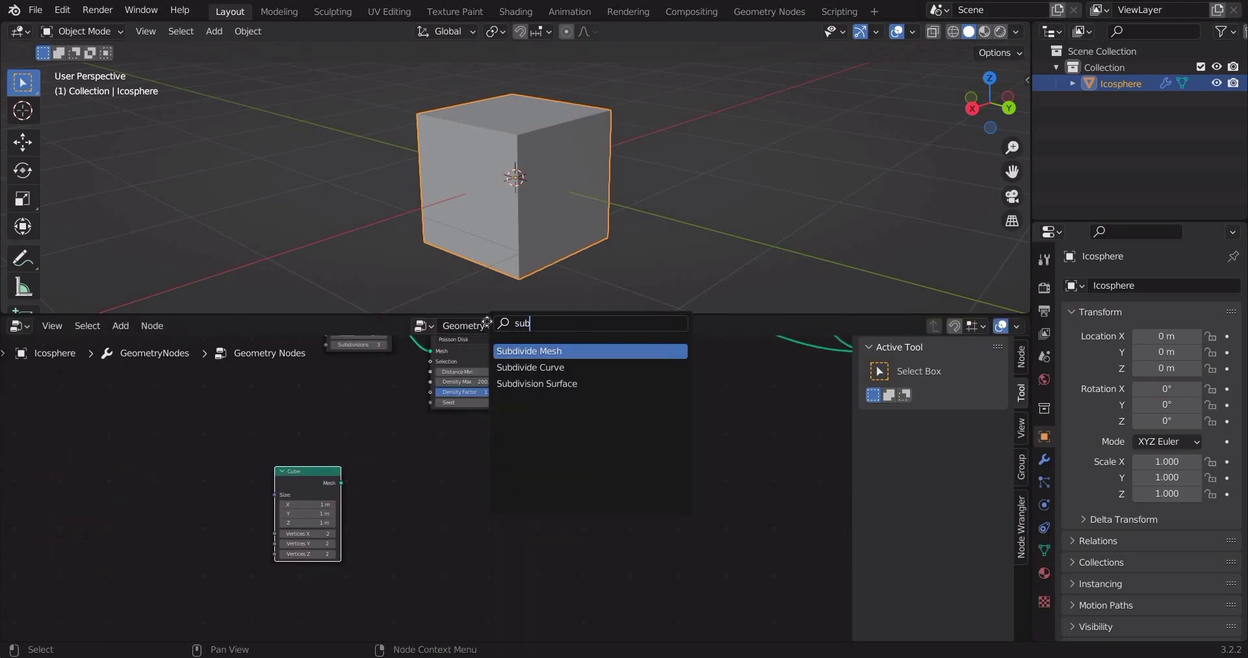
key(Down)
key(Down)
key(Return)
click(341, 485)
drag(341, 483, 393, 521)
scroll(305, 553, up, 2)
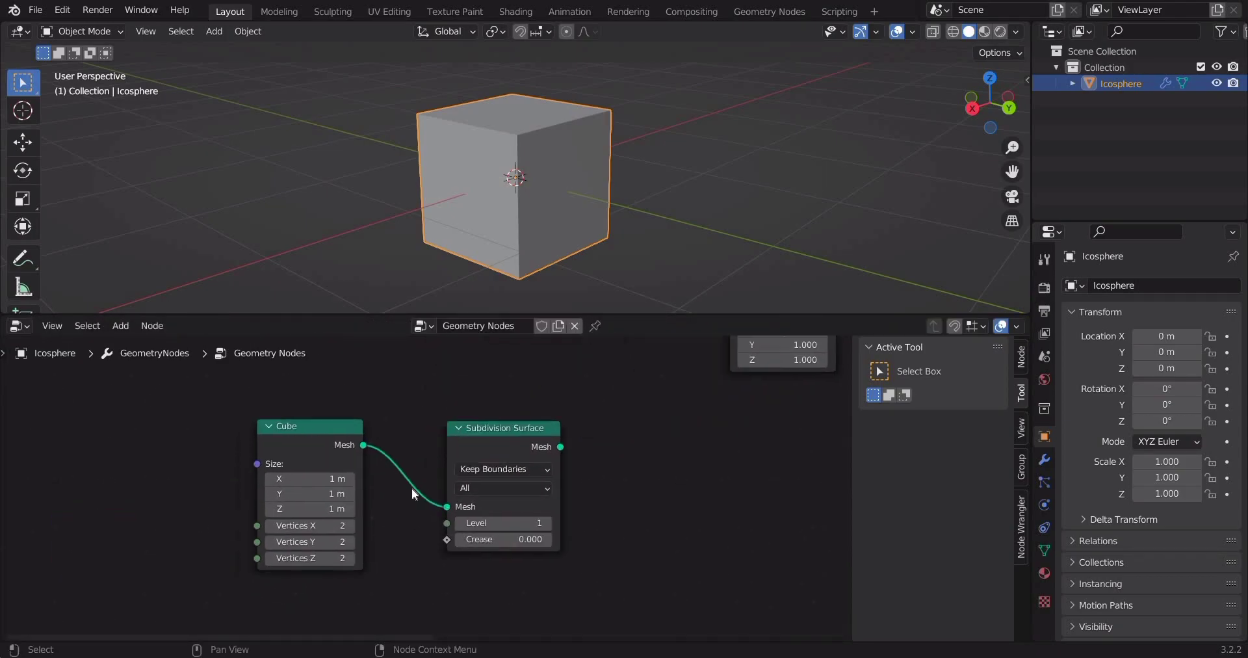
- Set the second Cube's size to 0.01 × 0.01 × 0.21 m and its X, Y and Z vertices to 4, 4 and 10
middle_drag(411, 487, 445, 440)
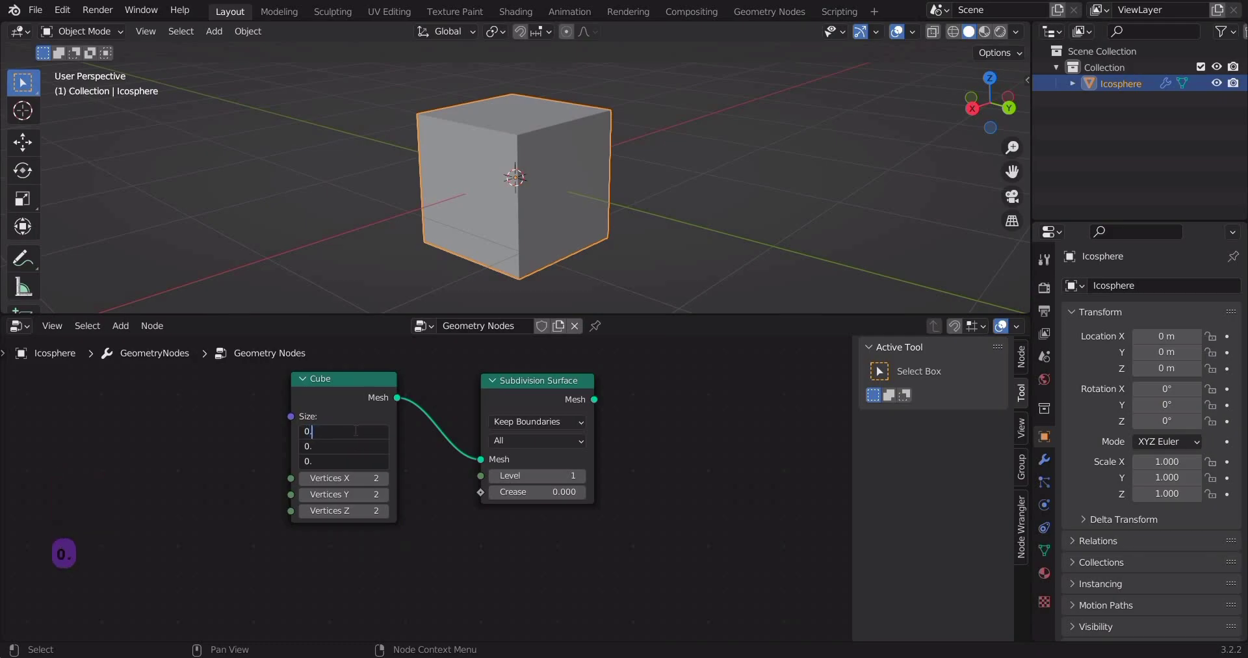
key(Return)
click(344, 461)
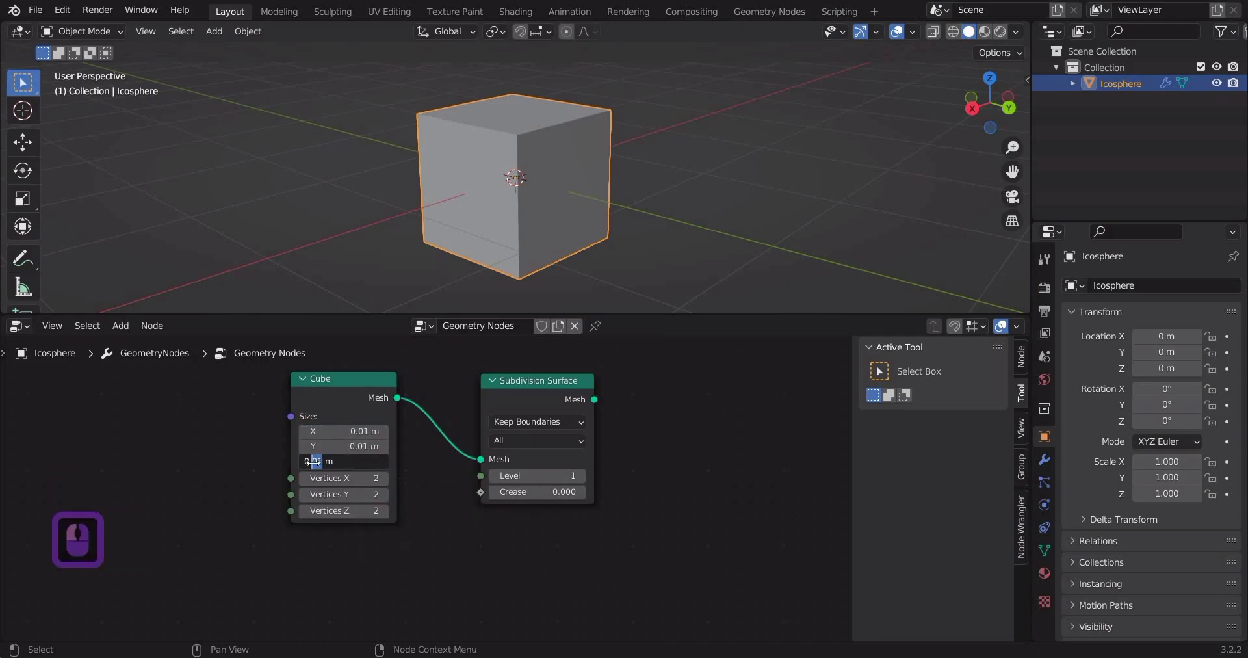
drag(345, 477, 344, 494)
text(4)
key(Return)
click(343, 510)
text(10)
key(Return)
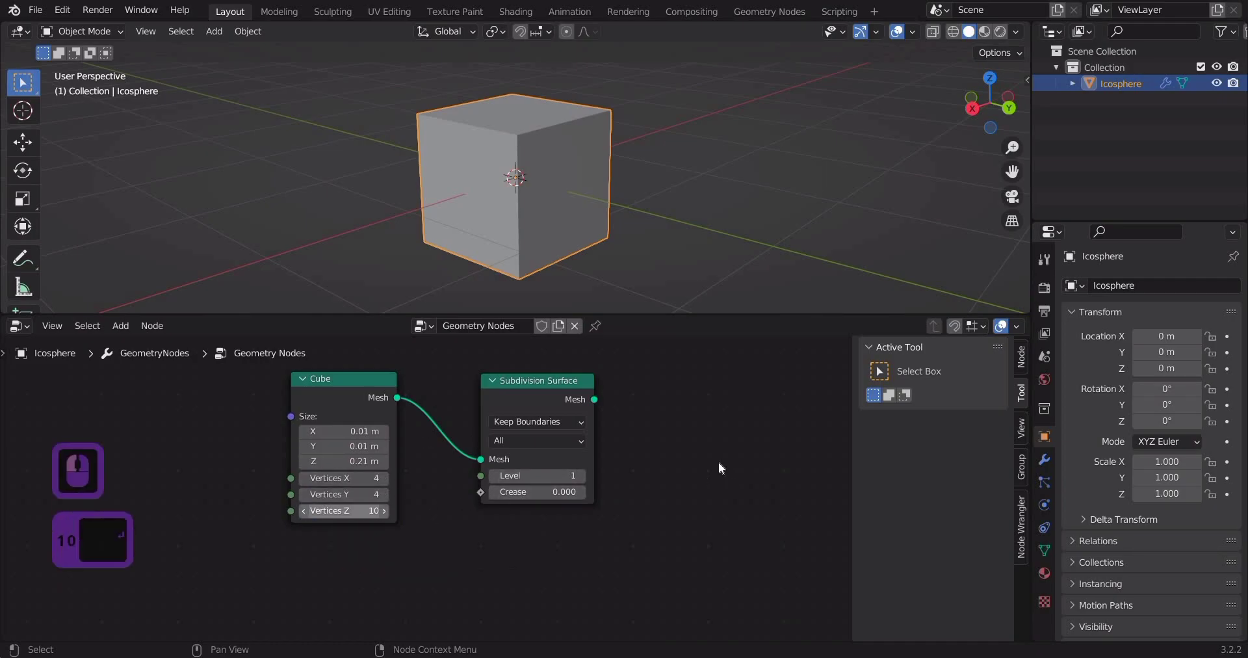
- Set the Subdivision Surface node's level to 2 and its crease to 0.4
middle_drag(525, 491, 352, 538)
click(386, 514)
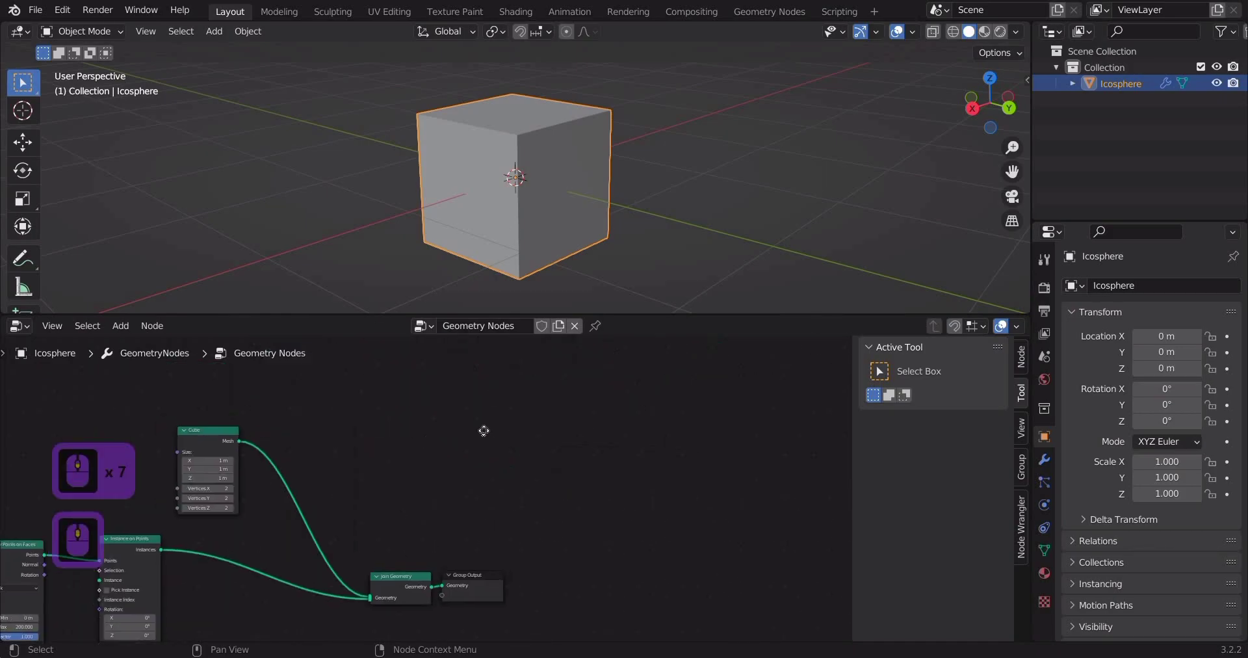
- Set the size of the Cube node linked to Join Geometry to 6 m on all three axes
scroll(485, 424, up, 4)
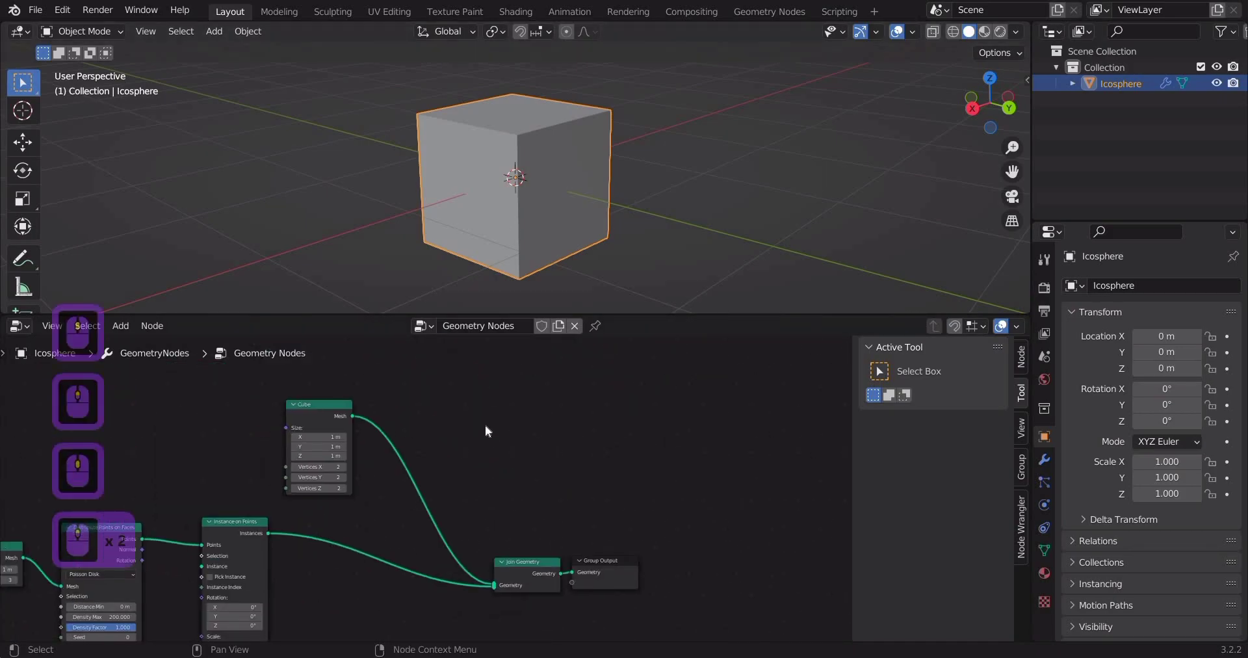
middle_drag(568, 443, 661, 460)
scroll(426, 488, up, 2)
drag(386, 426, 386, 456)
text(6)
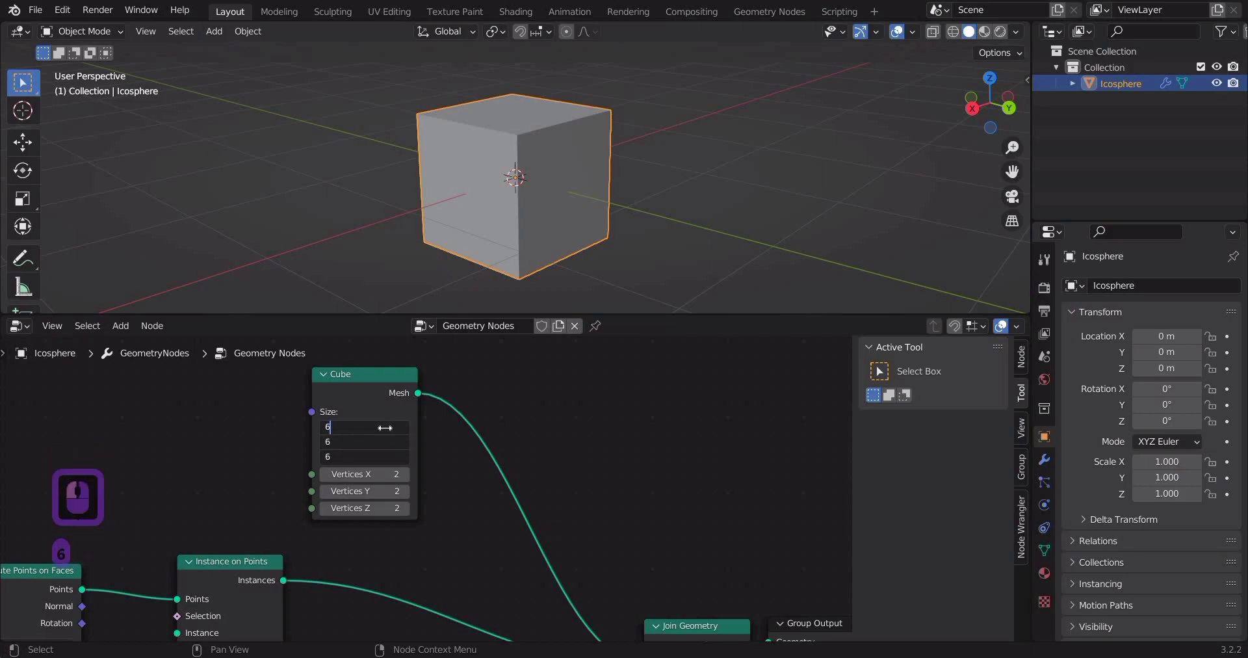
key(Return)
- Link the Subdivision Surface mesh to the Instance input of Instance on Points and move that node closer to Join Geometry
scroll(442, 484, down, 3)
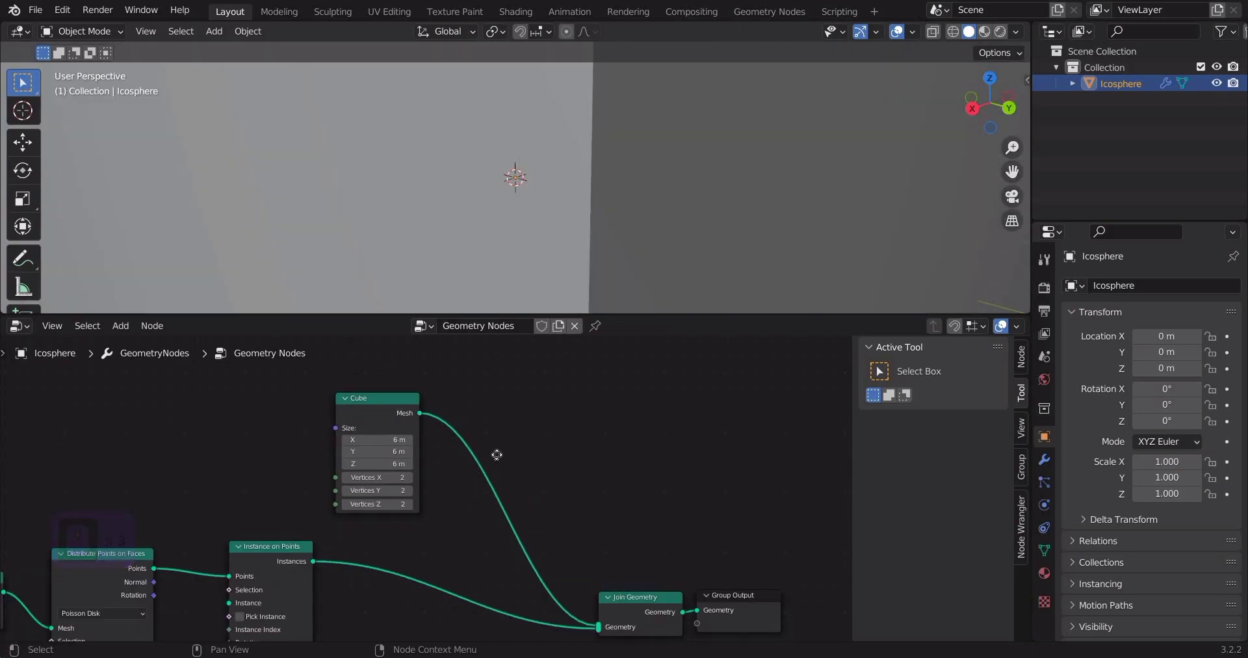
middle_drag(496, 454, 617, 376)
middle_drag(415, 546, 423, 421)
scroll(423, 420, down, 6)
scroll(423, 421, up, 6)
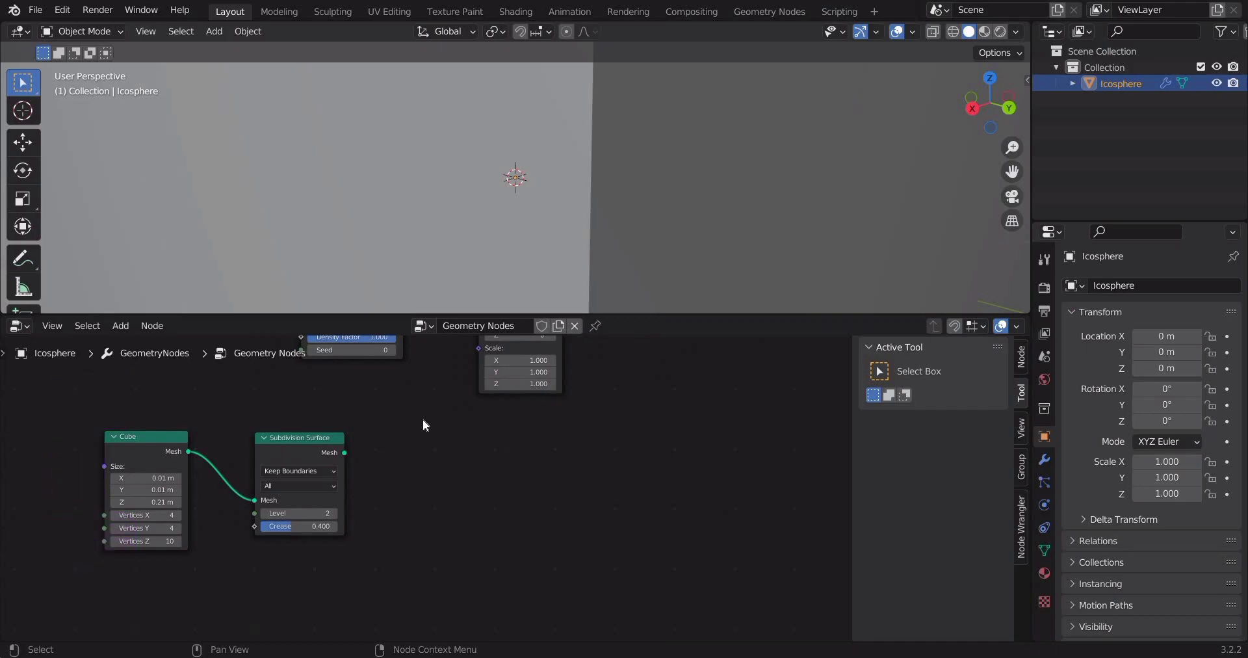
middle_drag(345, 449, 221, 538)
drag(220, 541, 354, 427)
drag(425, 390, 622, 466)
scroll(623, 466, down, 3)
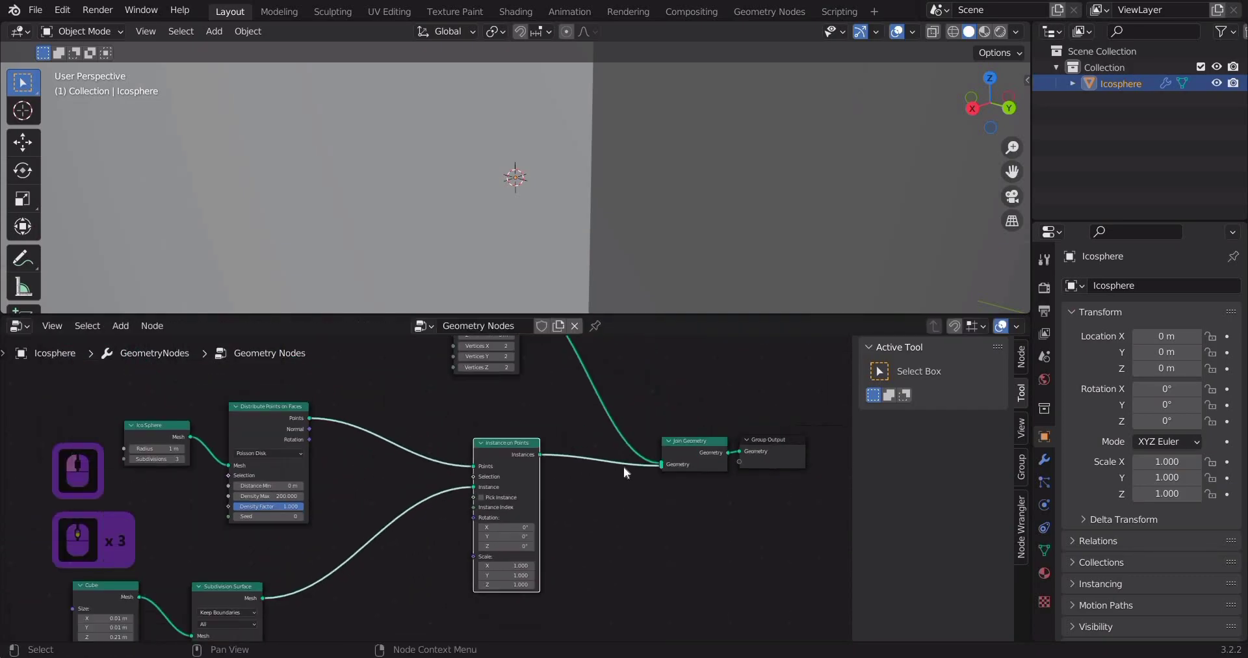
- Add an Align Euler to Vector node between the Subdivision Surface and Instance on Points nodes
scroll(625, 472, down, 1)
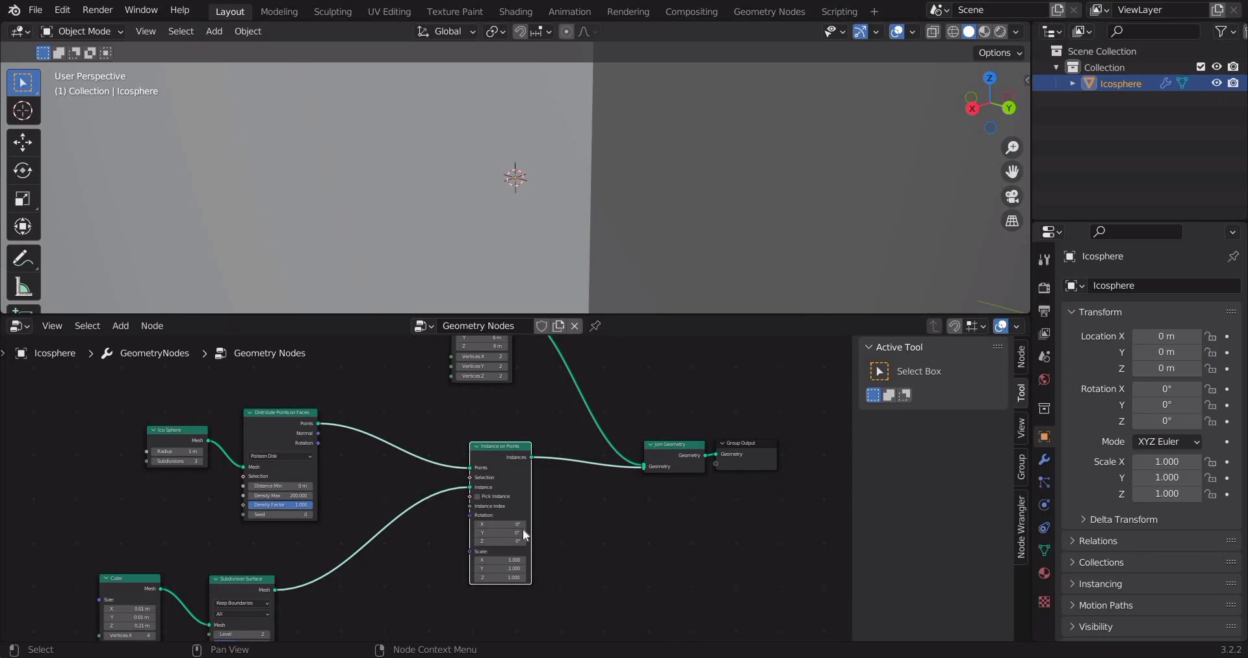
scroll(664, 627, up, 1)
middle_drag(664, 627, 493, 443)
scroll(494, 443, up, 3)
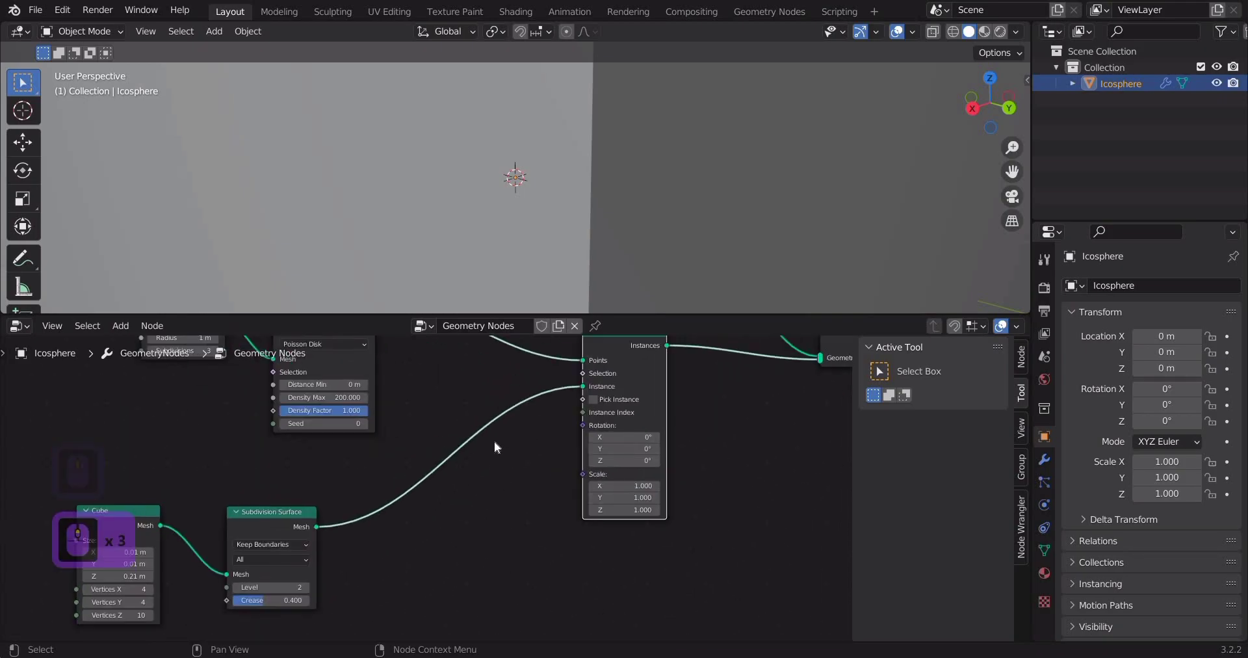
middle_drag(491, 487, 495, 530)
key(shift+a)
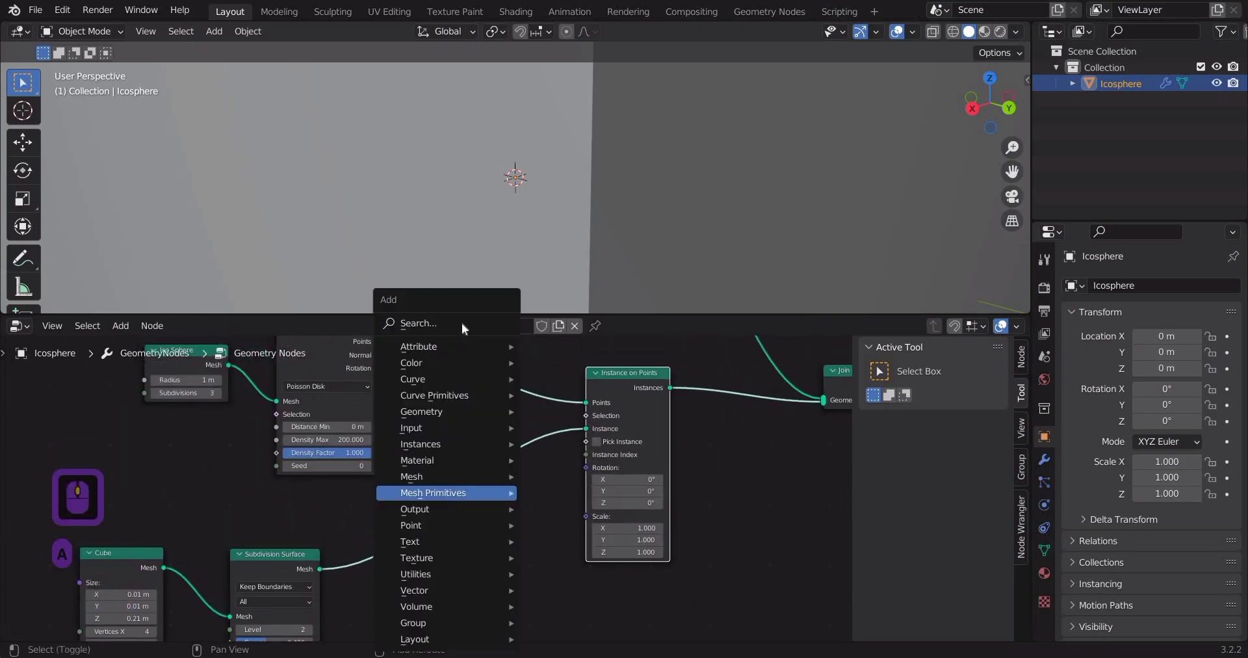
click(462, 325)
text(alig)
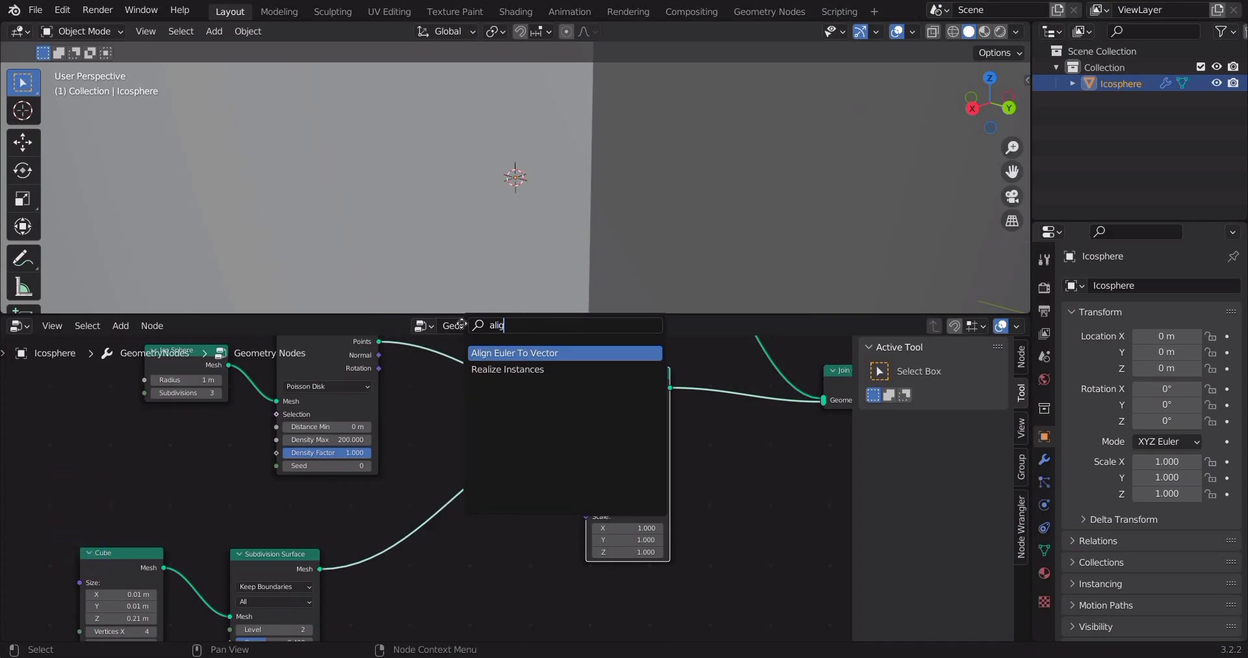
click(477, 353)
click(467, 528)
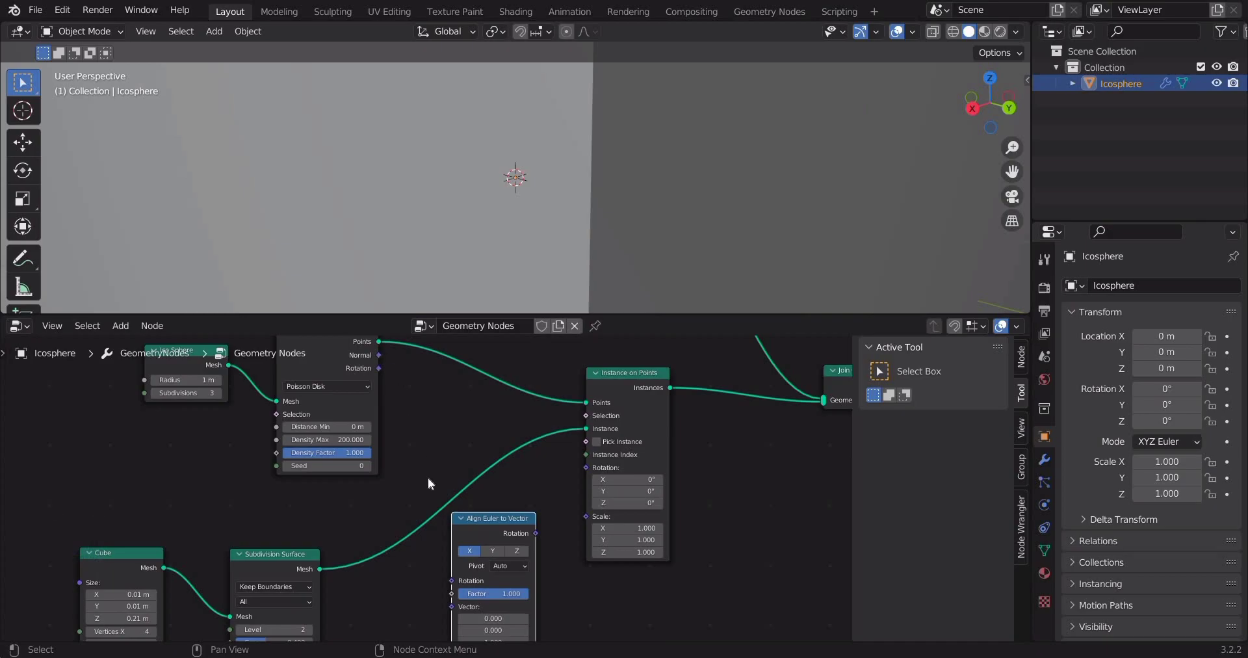
- Link Distribute Points on Faces' Normal to Align Euler to Vector's Vector, and its Rotation output to Instance on Points' Rotation
mouse_move(453, 574)
mouse_down()
mouse_move(451, 621)
mouse_move(453, 590)
mouse_up()
middle_drag(595, 567, 523, 546)
drag(465, 494, 516, 427)
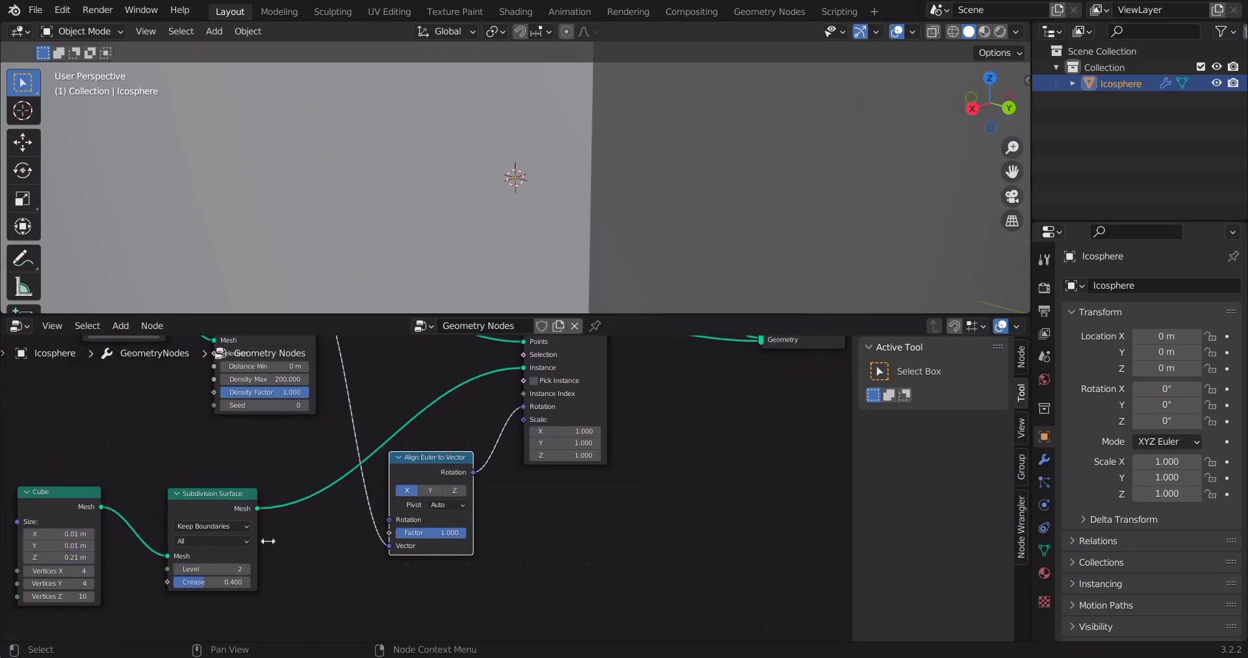
- Move the thin strand's Cube and Subdivision Surface nodes closer beneath the Ico Sphere and Distribute Points on Faces nodes
scroll(436, 465, down, 5)
drag(140, 474, 380, 588)
key(g)
click(419, 546)
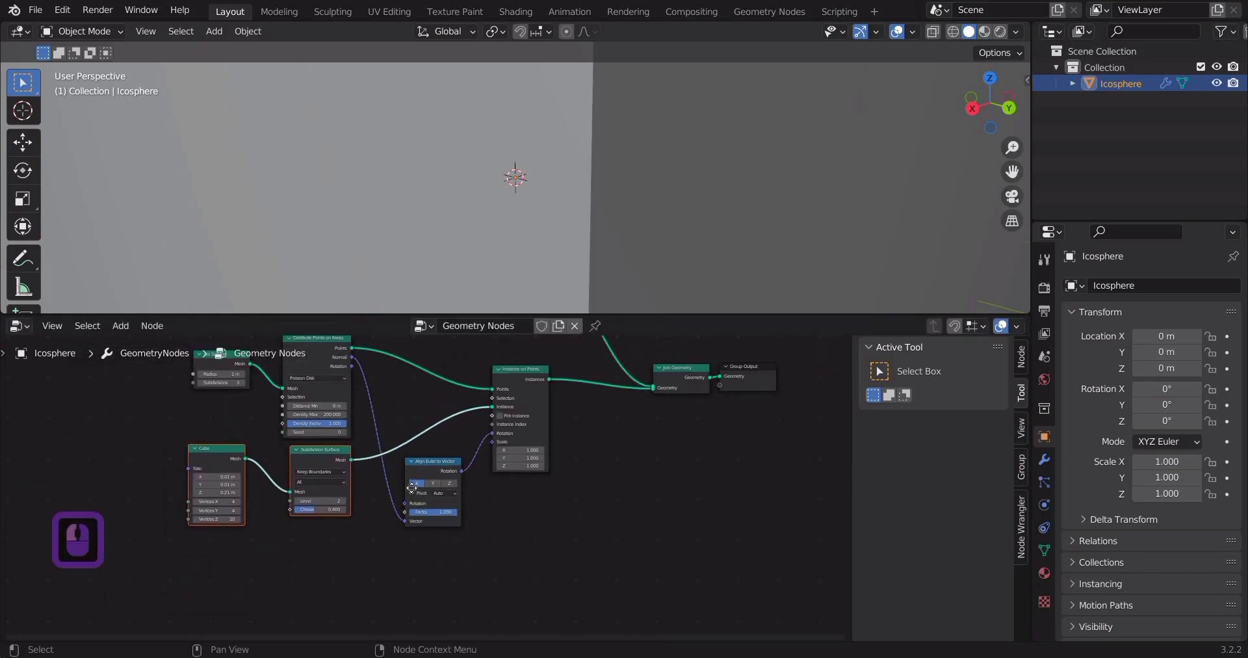
click(381, 567)
- Add a Position node in the empty area below the thin strand's Cube node
middle_drag(379, 569, 412, 488)
middle_drag(370, 423, 460, 401)
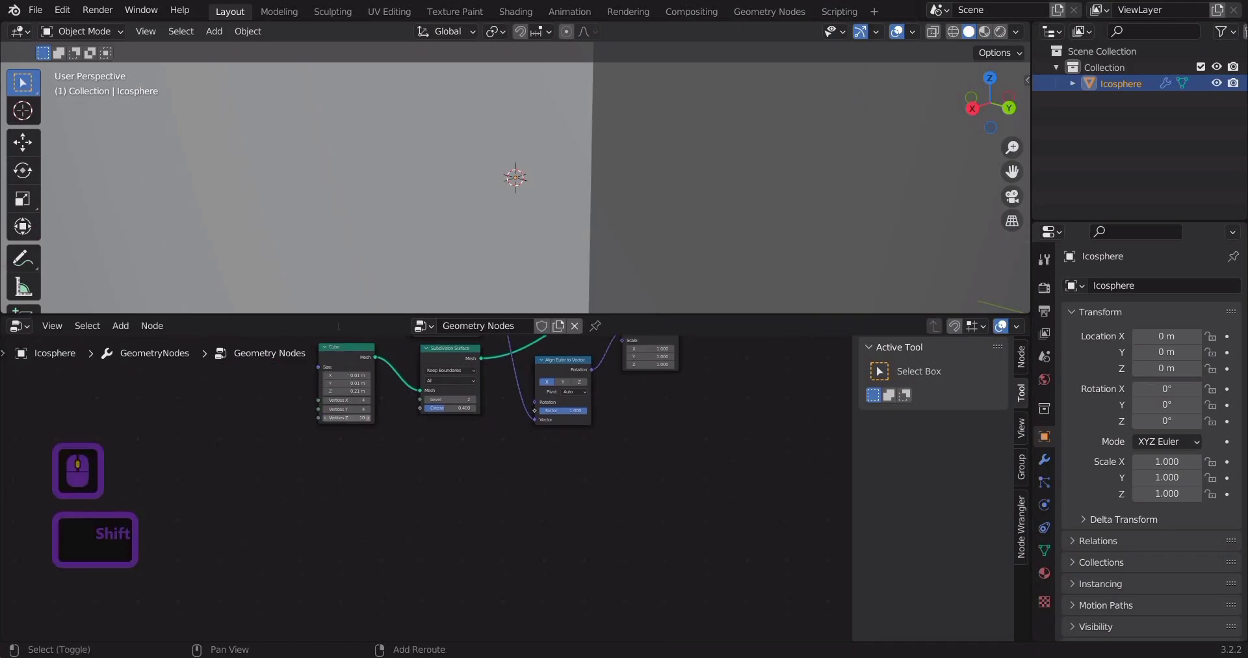
key(shift+a)
text(pos)
key(Return)
click(403, 444)
middle_drag(403, 443, 358, 429)
- Add a Vector Rotate node beside the Position node and link Position to its Vector input
key(shift+a)
text(e)
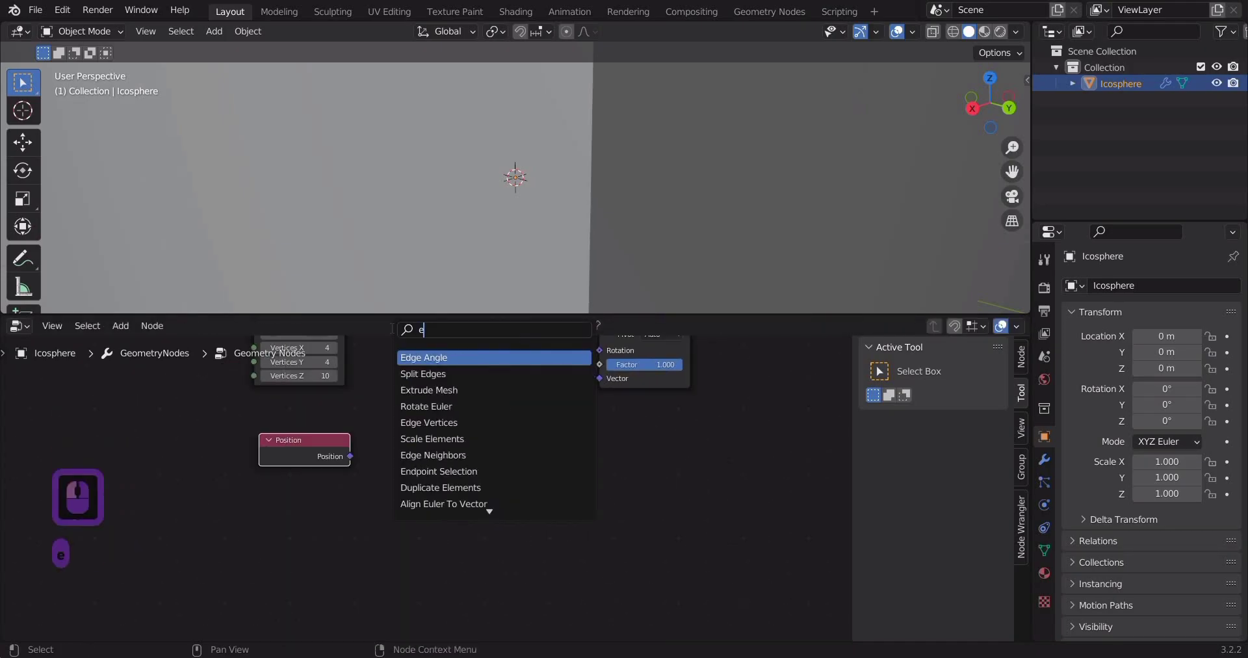
key(BackSpace)
text(ve)
key(Down)
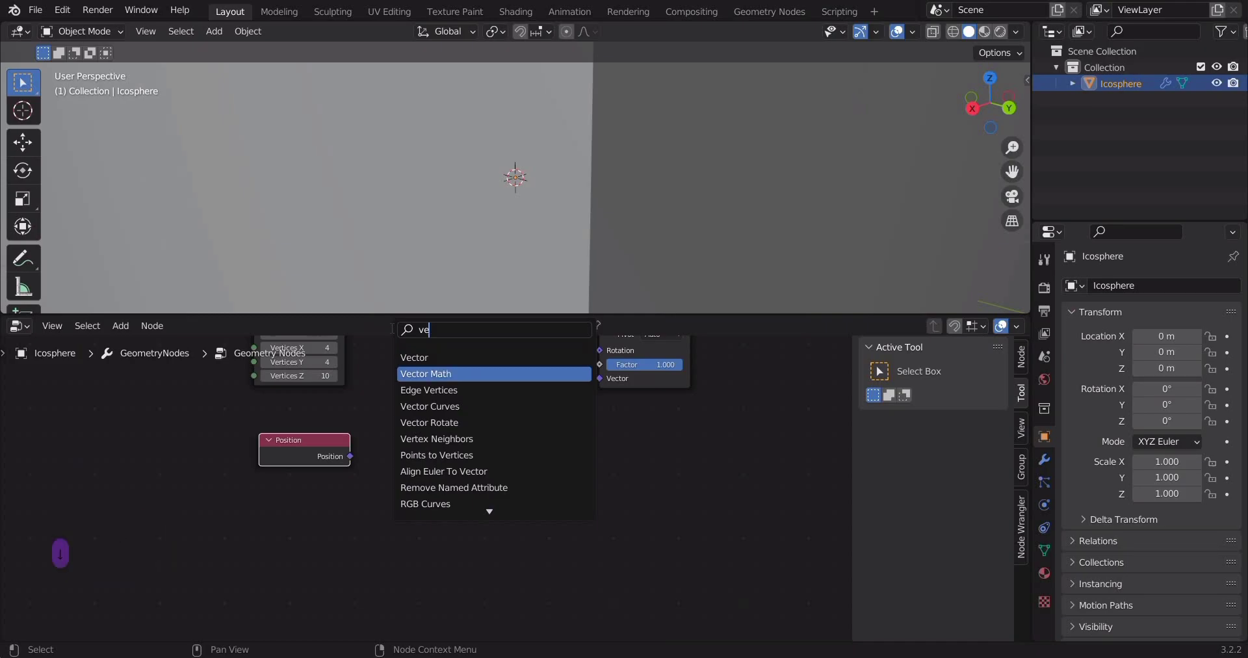
key(Down)
key(Down)
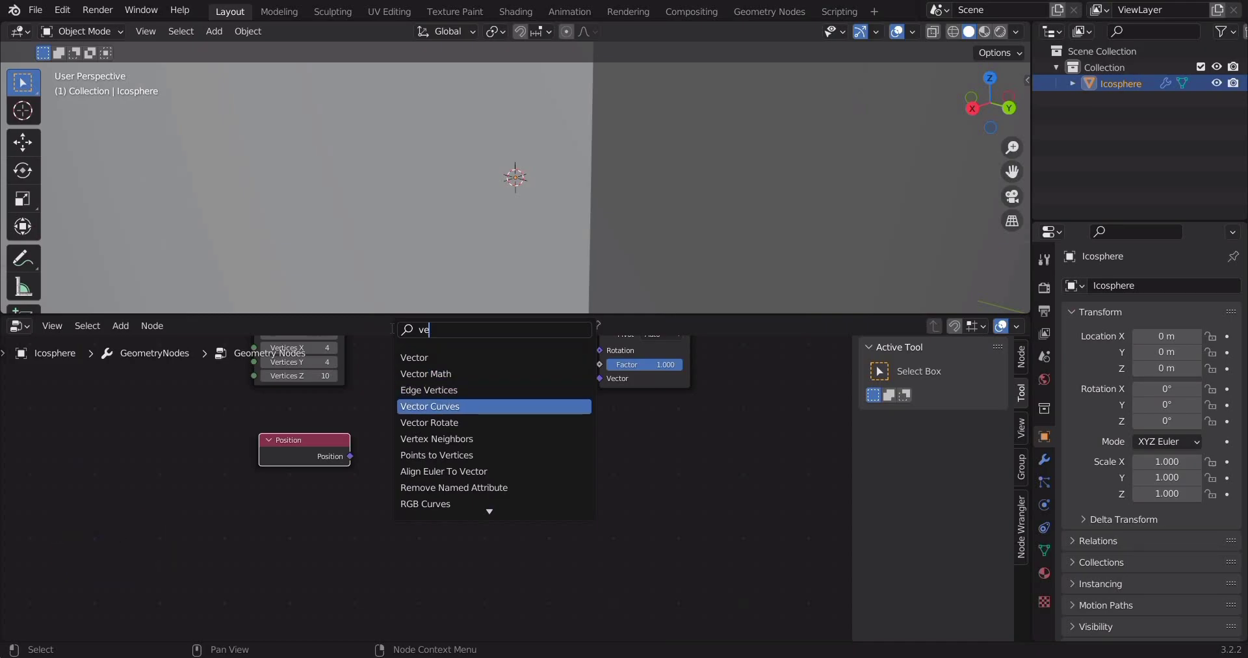
key(Down)
key(Return)
click(351, 453)
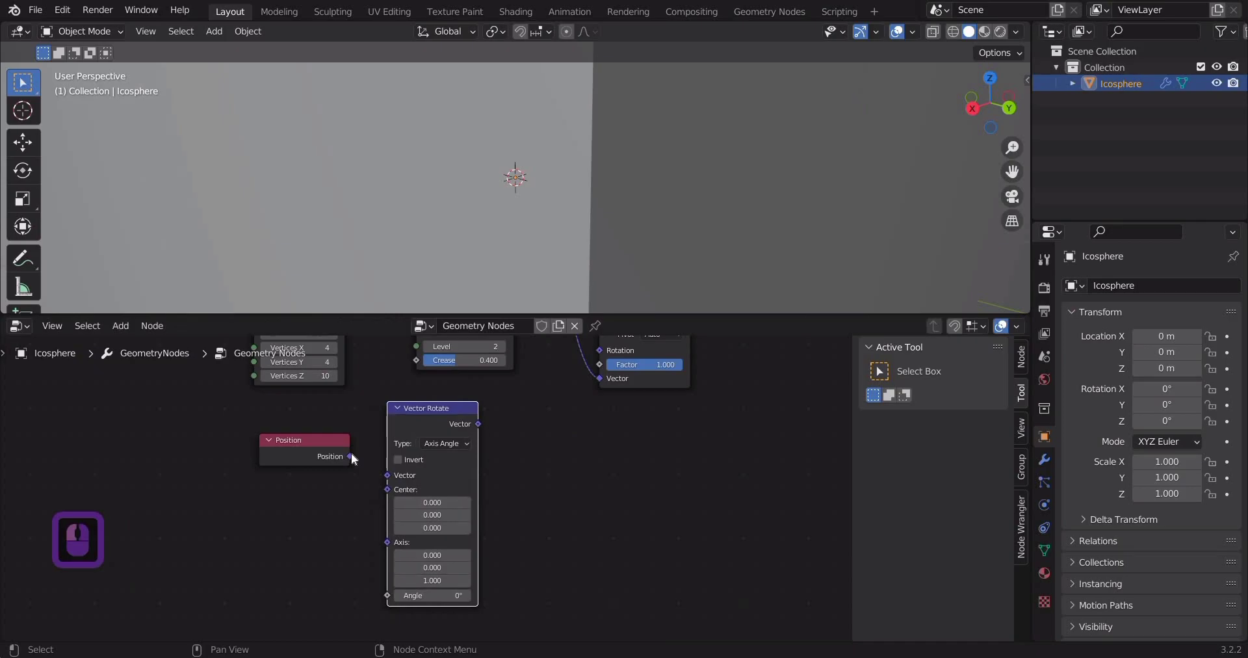
drag(351, 455, 388, 476)
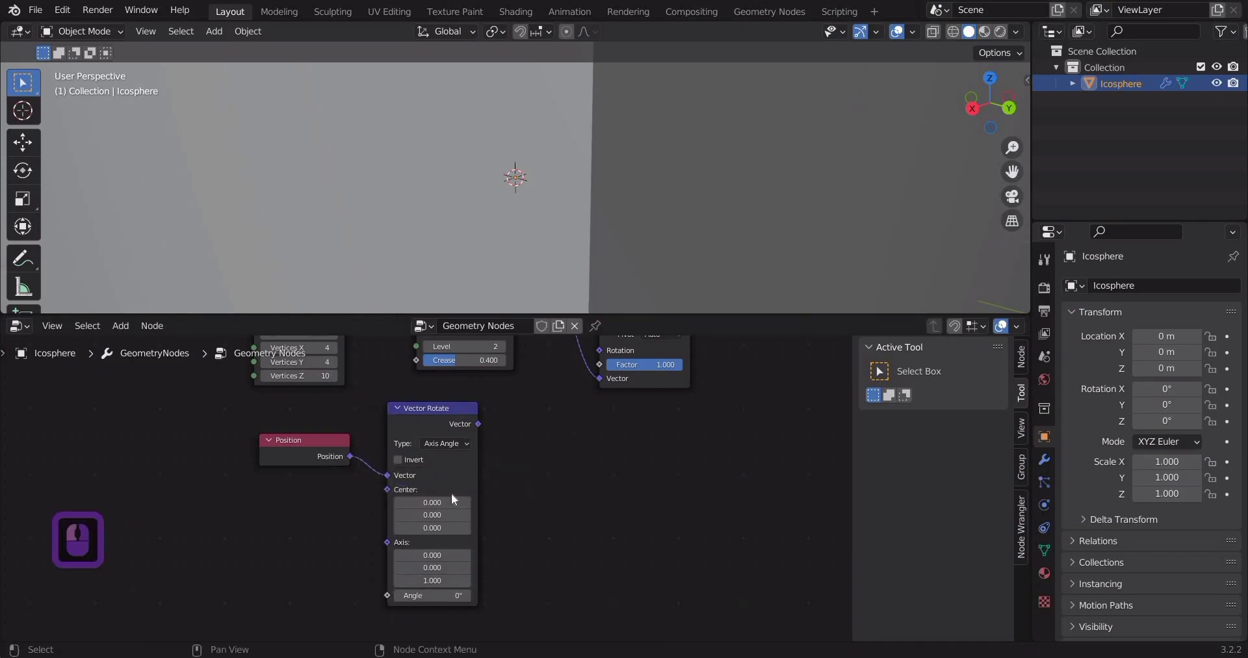
- Add a Noise Texture node beside Vector Rotate and set its dimensions to 4D
middle_drag(610, 424, 493, 458)
key(shift+a)
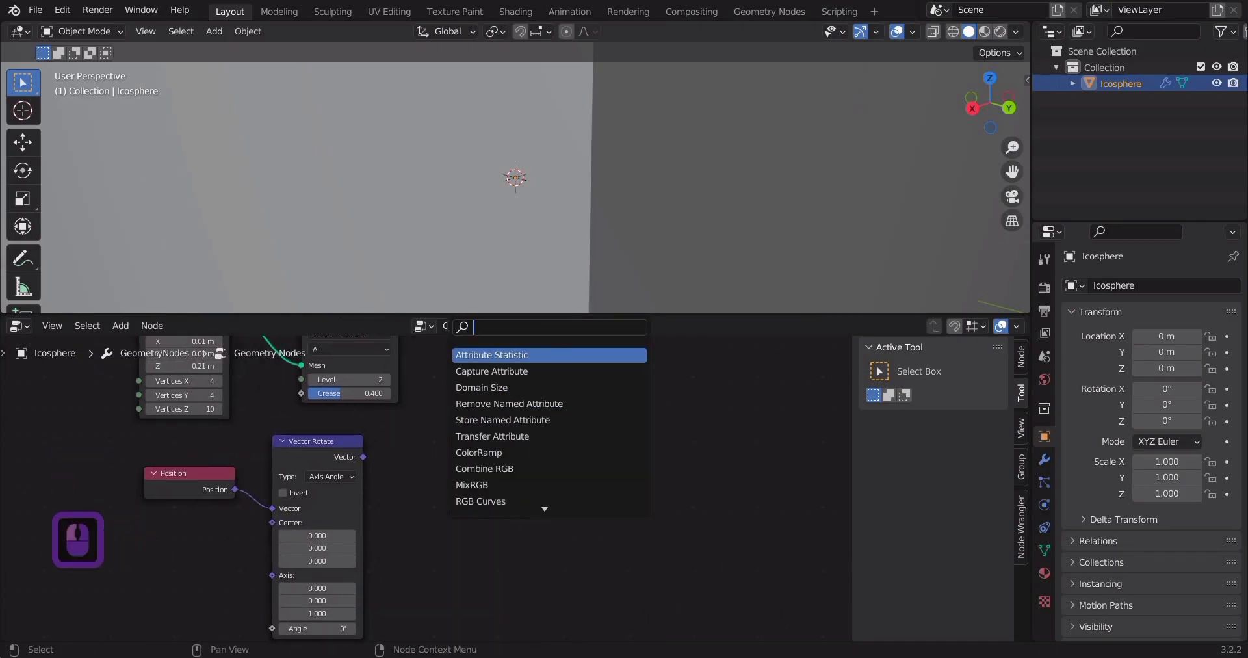
text(noi)
key(Down)
key(Return)
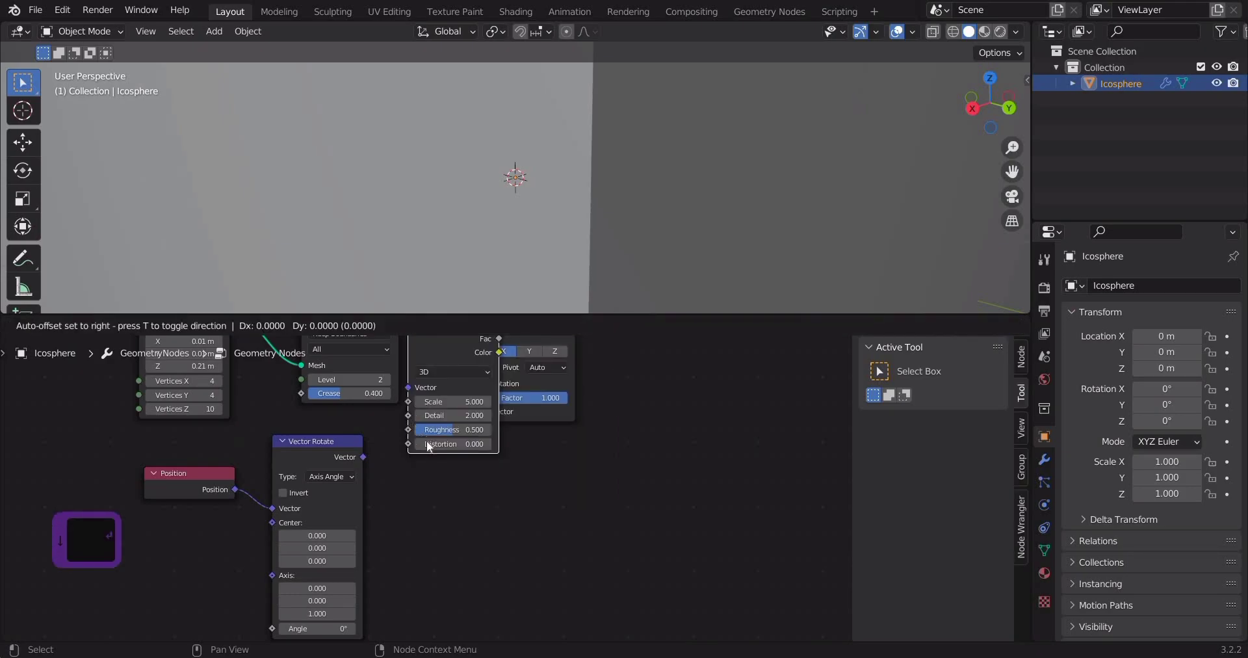
click(478, 511)
middle_drag(478, 512, 411, 474)
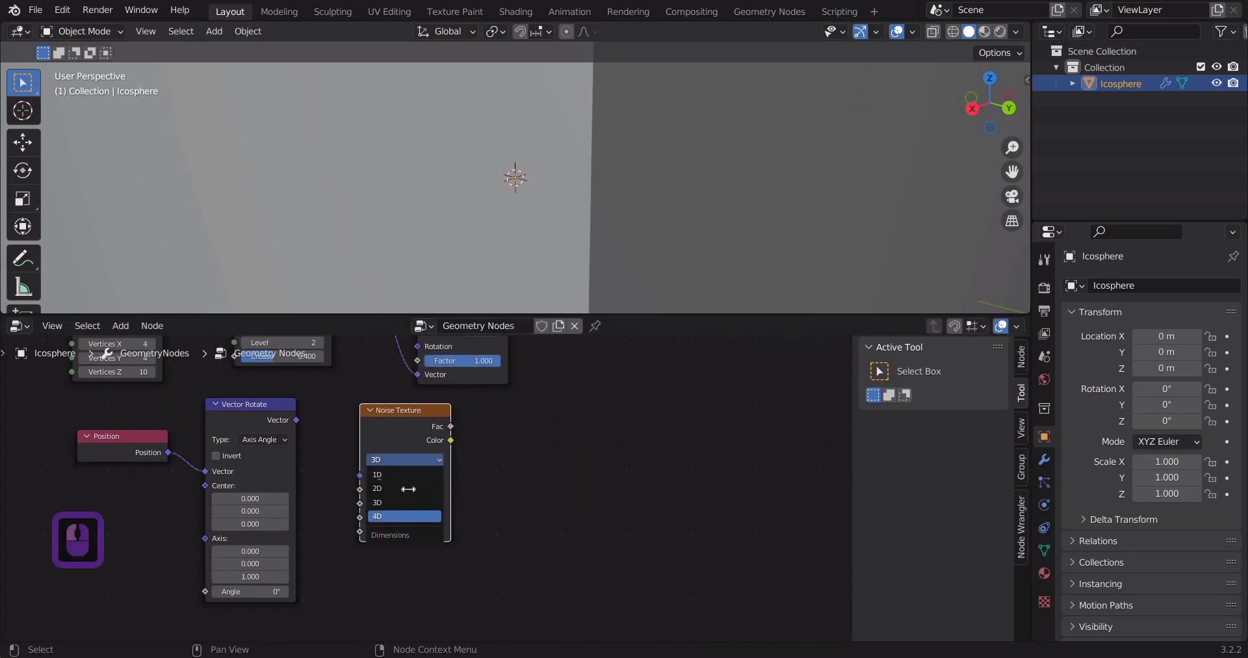
click(404, 515)
- Link Vector Rotate's output to the Noise Texture's Vector input and set the noise W value to 22.4
middle_drag(520, 451, 541, 399)
scroll(315, 424, up, 2)
middle_drag(353, 398, 366, 414)
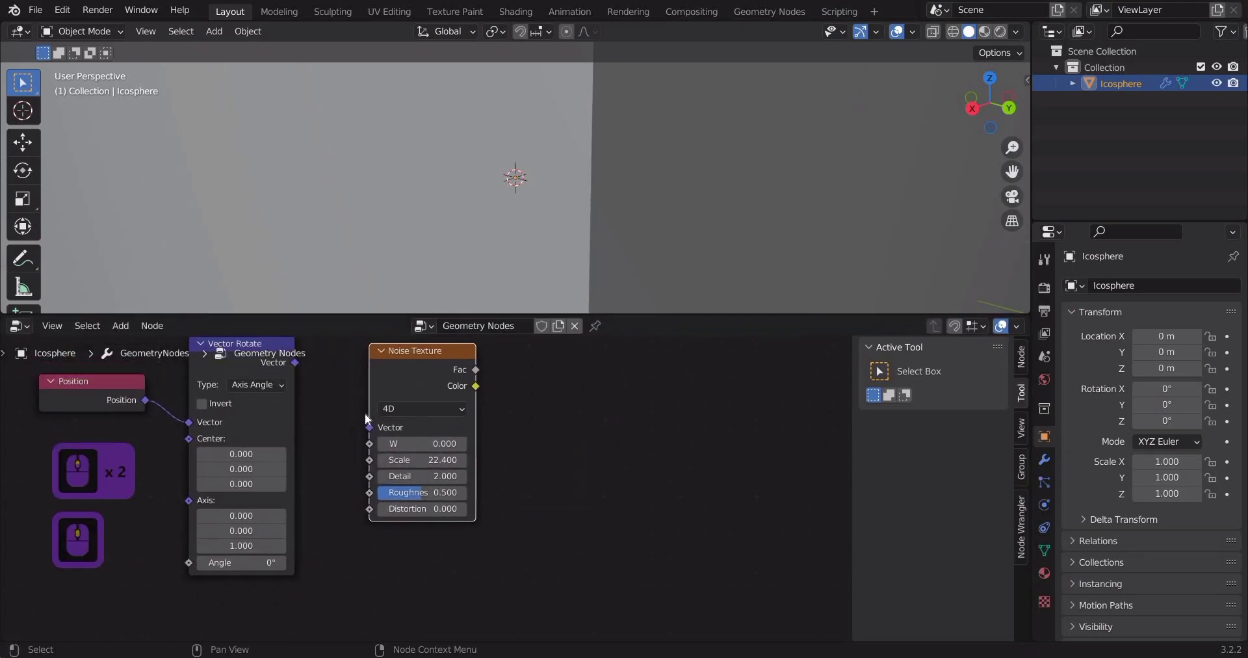
drag(295, 362, 379, 415)
double_click(429, 444)
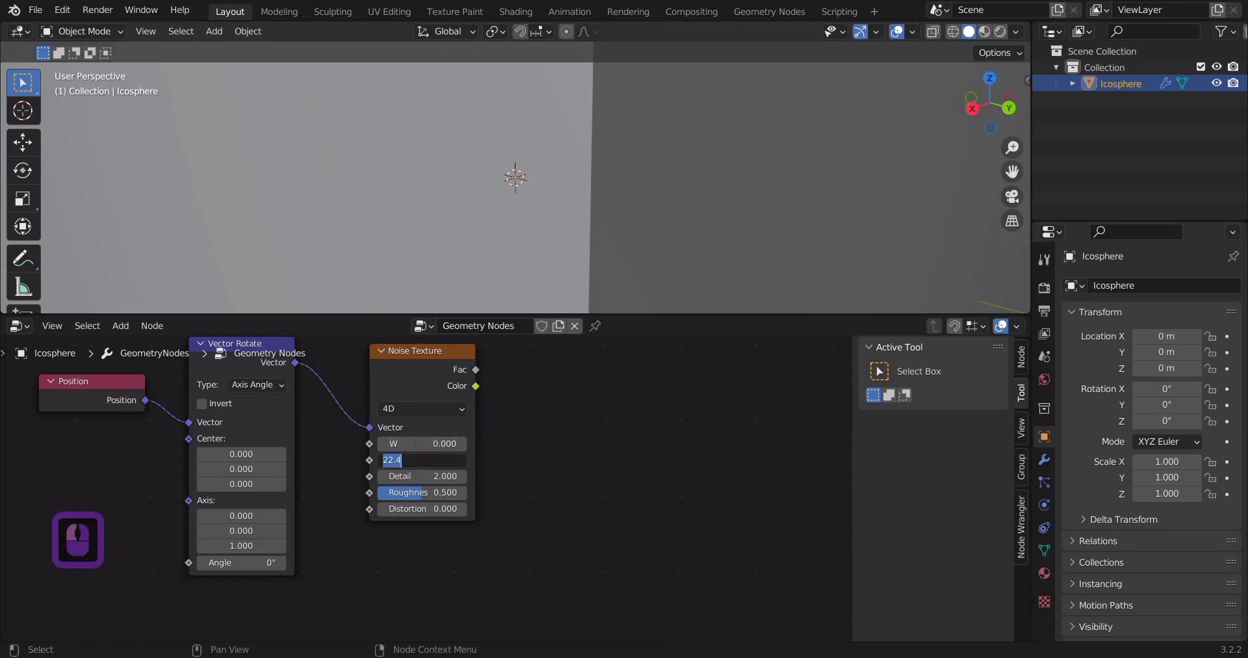
text(22.4)
key(Return)
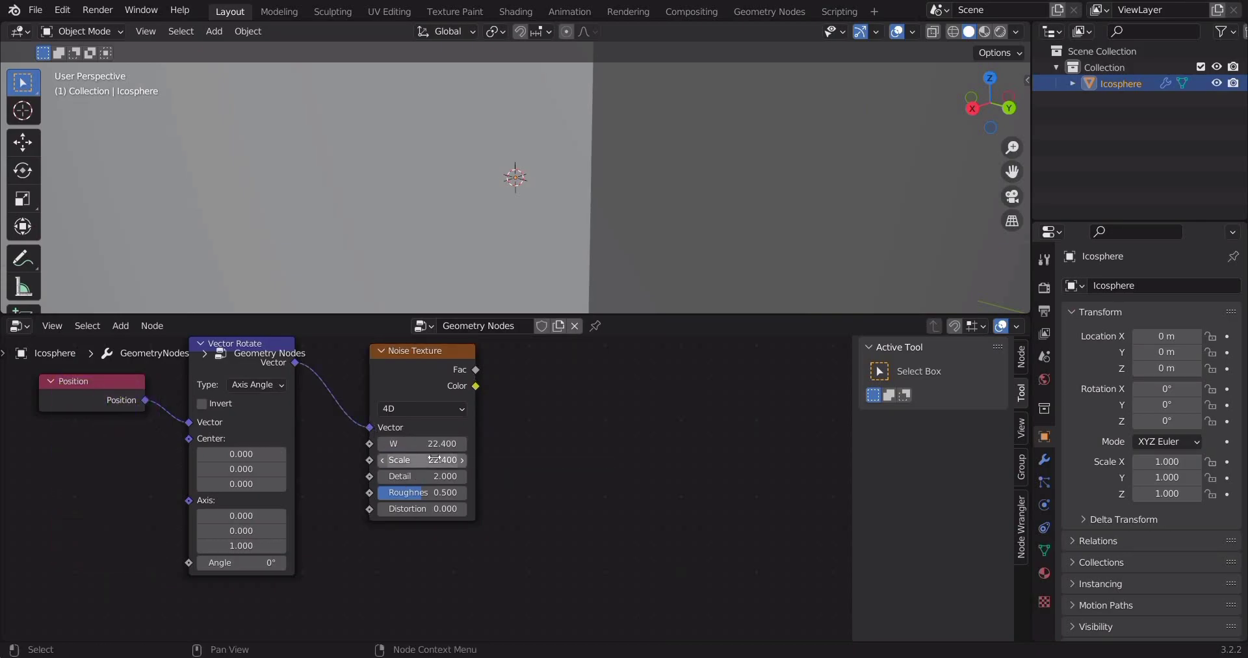
- Set the Noise Texture's Scale to 1.21, Detail to 1.3, Roughness to 0.57 and Distortion to 0.04
drag(432, 460, 432, 476)
text(1.3)
key(Return)
double_click(435, 458)
key(BackSpace)
text(21)
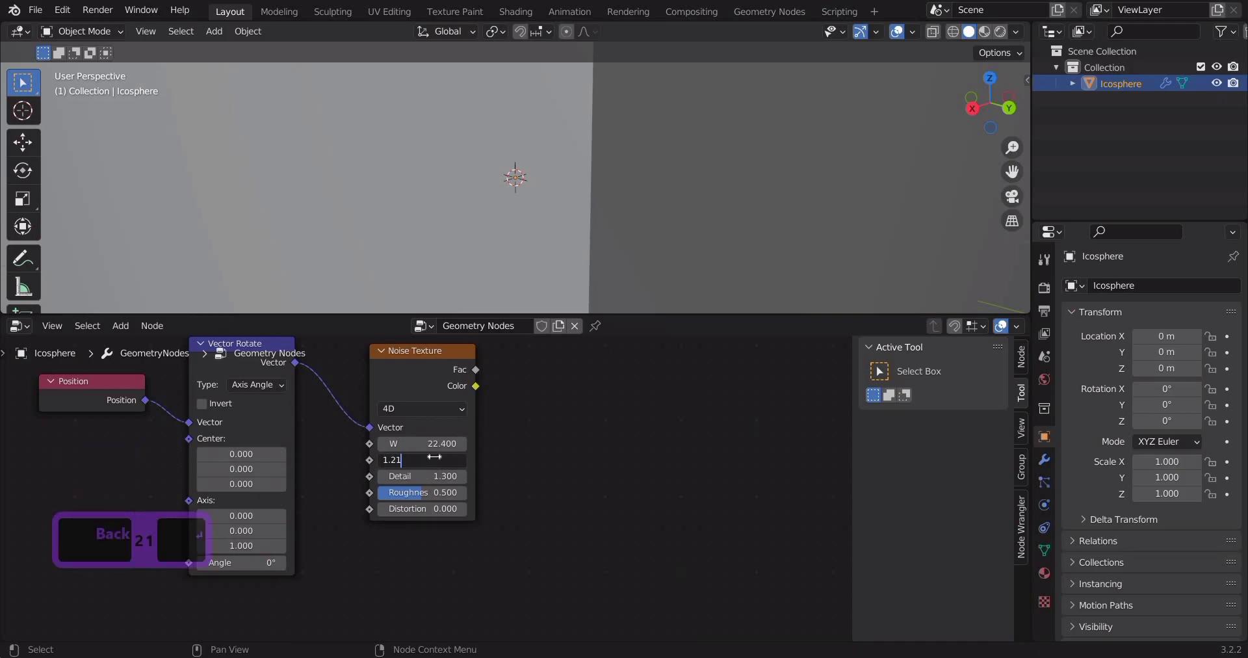
double_click(419, 493)
text(0.57)
key(Return)
click(420, 509)
text(4)
key(Return)
- Add a Map Range node beside the Noise Texture and link the noise Color output to its Value input
middle_drag(555, 461, 387, 518)
key(shift+a)
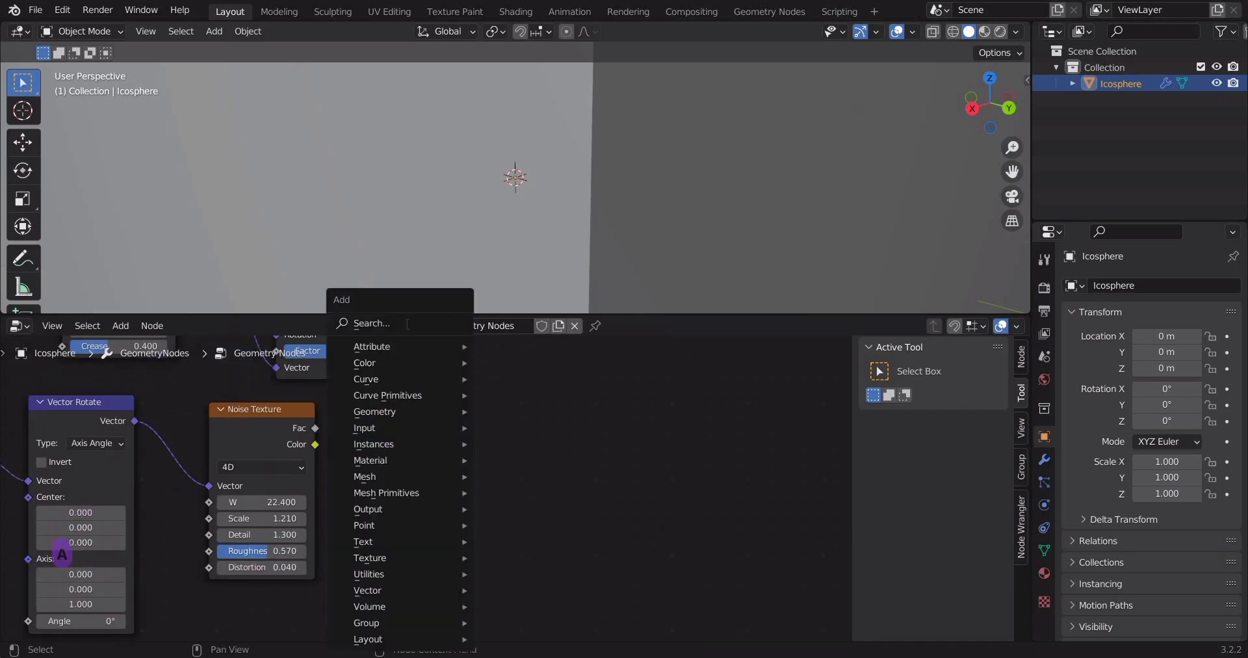
text(map)
key(Return)
click(386, 408)
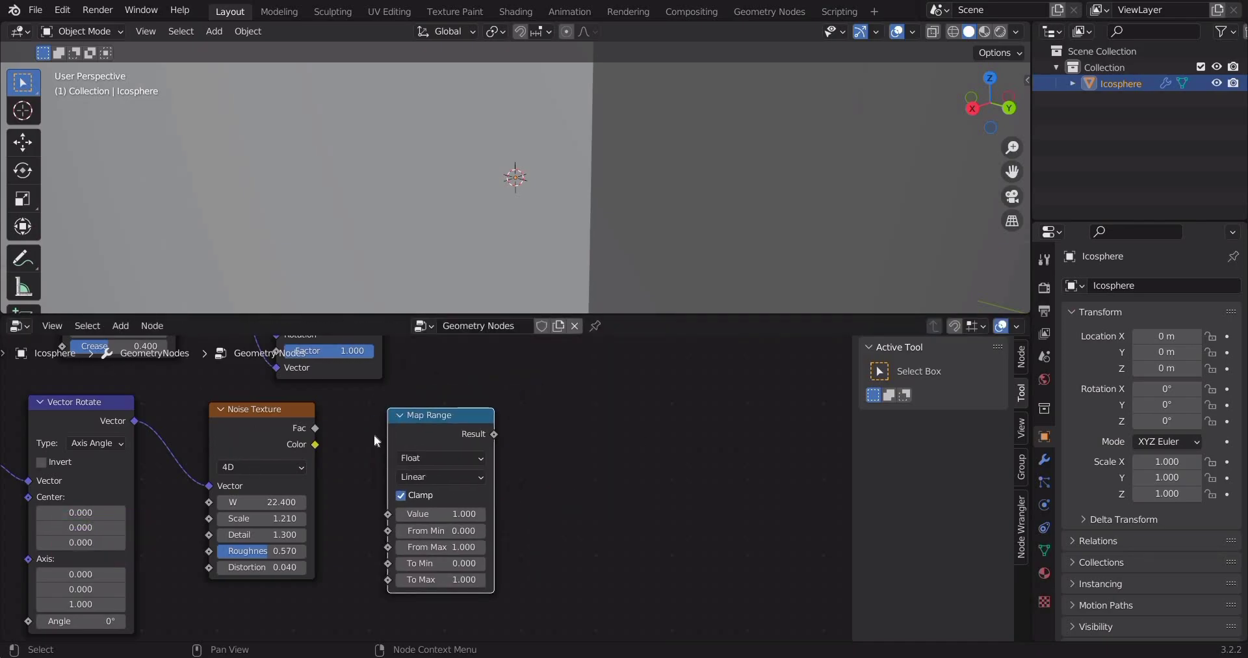
drag(382, 492, 383, 495)
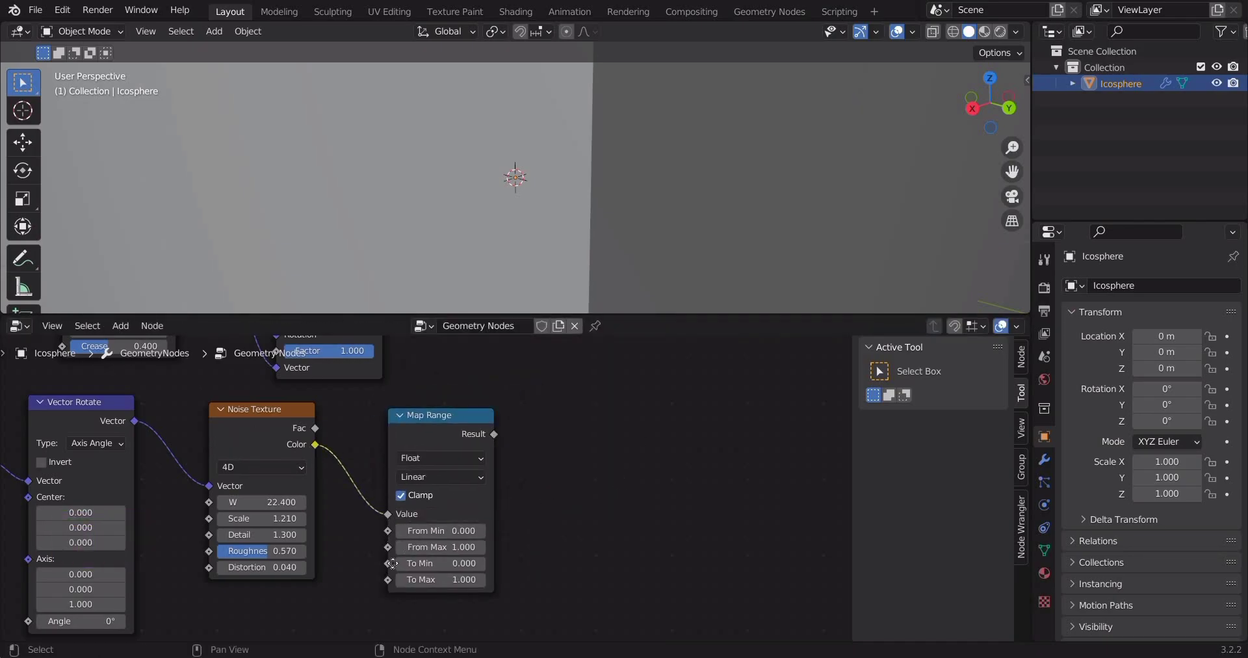
- Move the large Cube, Instance on Points, Join Geometry and Group Output nodes together farther from the nodes feeding them
scroll(378, 500, down, 6)
scroll(402, 546, down, 3)
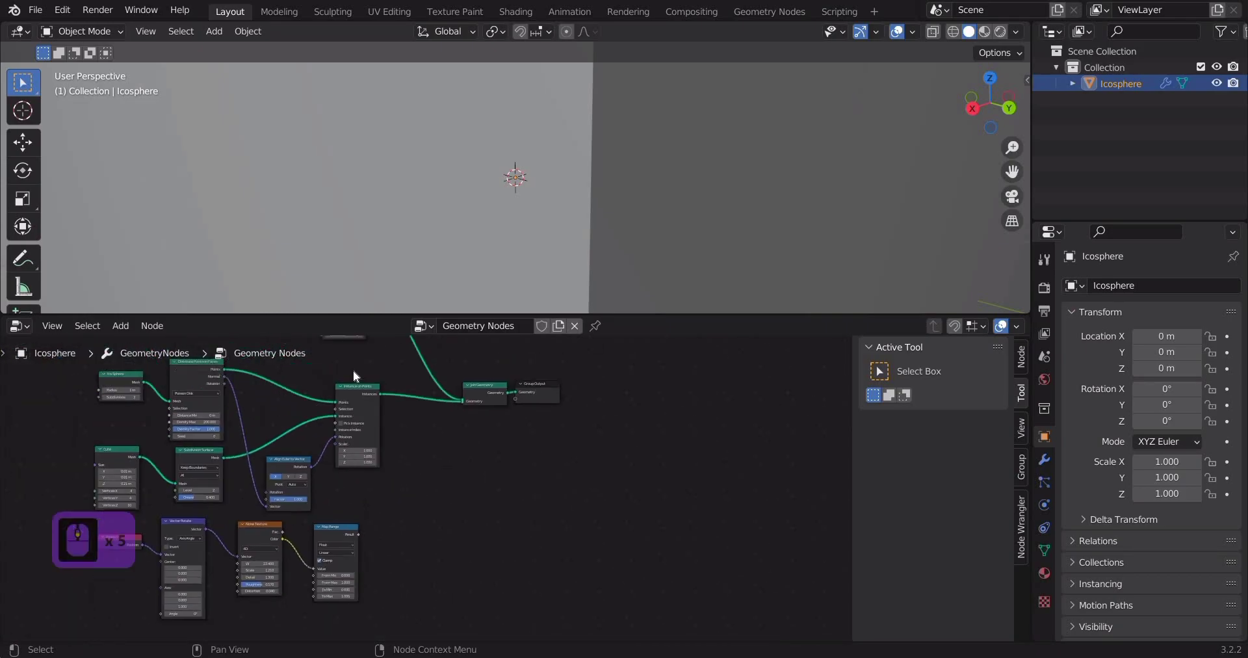
middle_drag(353, 369, 339, 414)
scroll(454, 453, down, 1)
drag(491, 483, 342, 340)
key(g)
click(435, 556)
- Link the Map Range Result to the Scale input of Instance on Points
scroll(421, 494, up, 10)
middle_drag(286, 561, 254, 501)
drag(292, 569, 408, 434)
drag(412, 504, 420, 496)
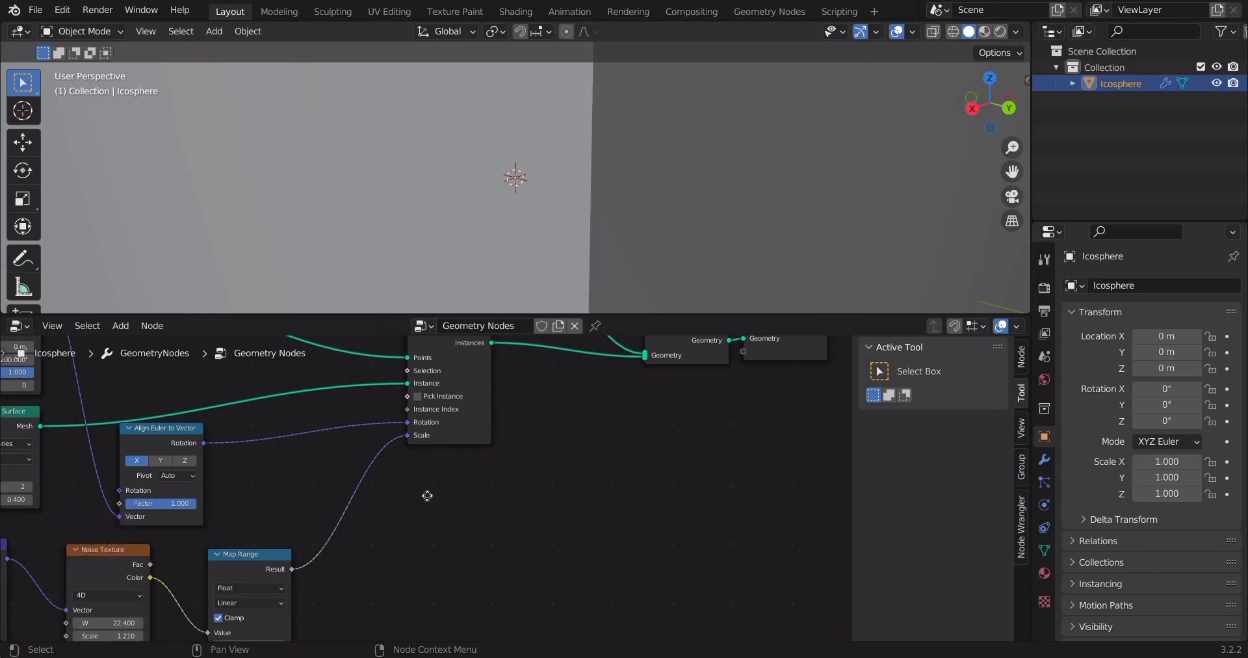
- Set the Map Range node's From Min to 0.46 and From Max to 0.66
middle_drag(383, 551, 472, 457)
scroll(509, 446, up, 3)
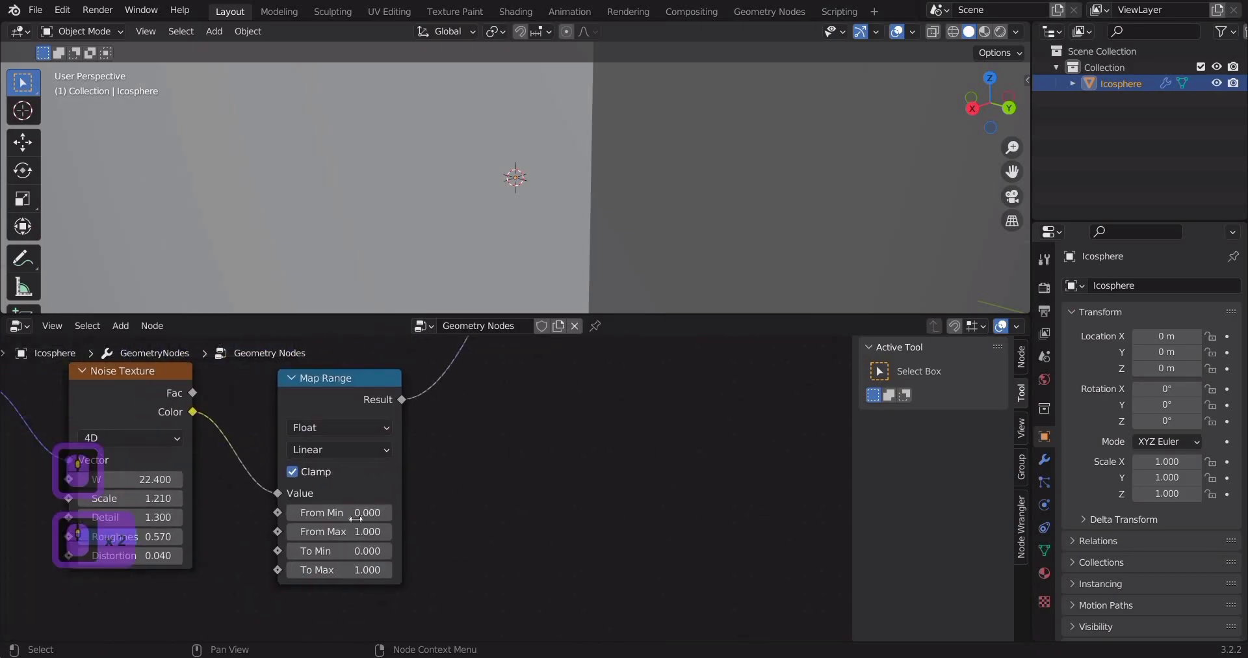
click(356, 513)
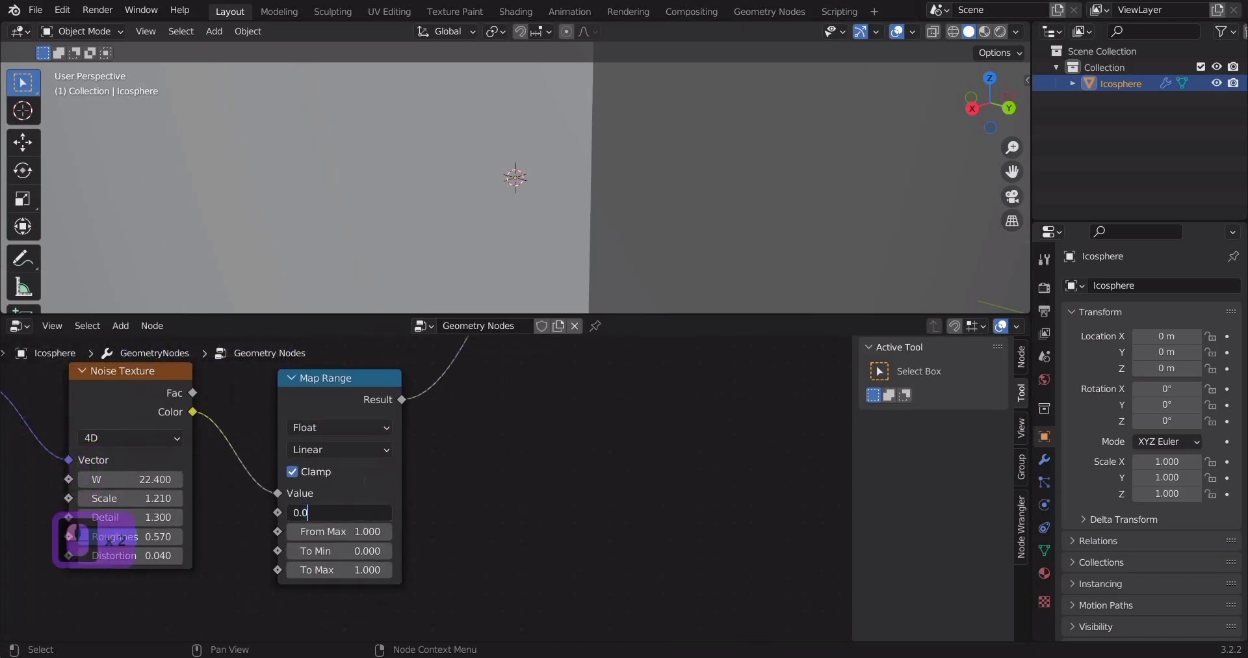
key(BackSpace)
text(46)
key(Return)
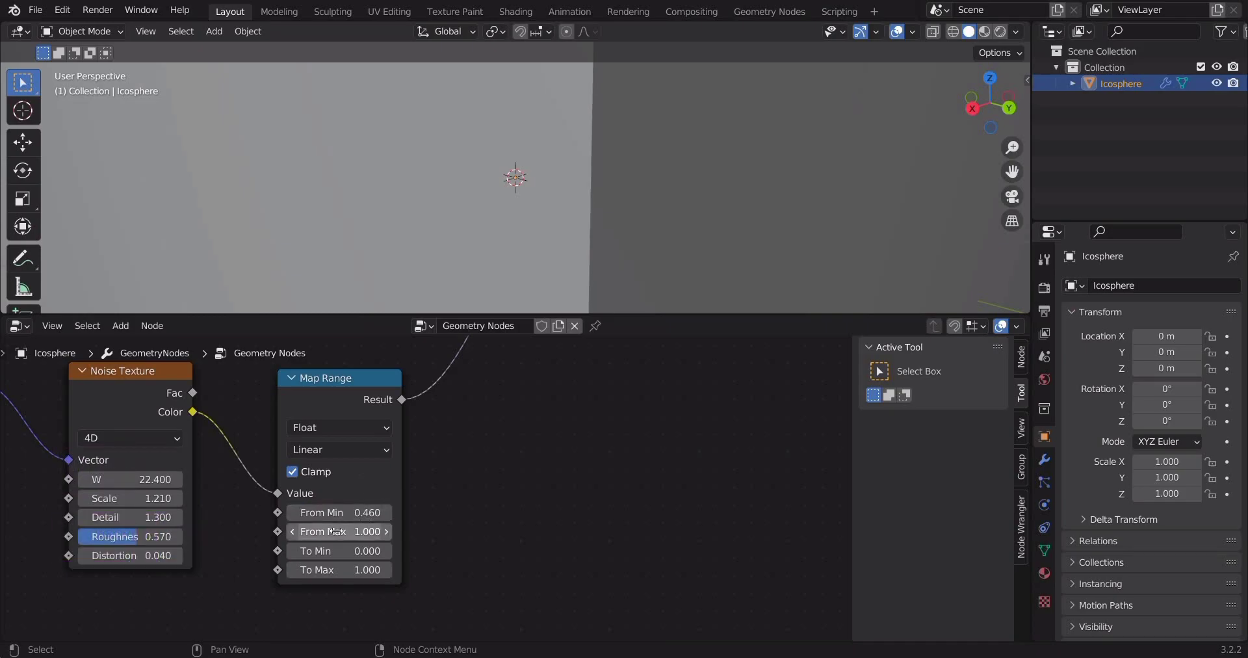
click(337, 531)
text(0.6)
key(Return)
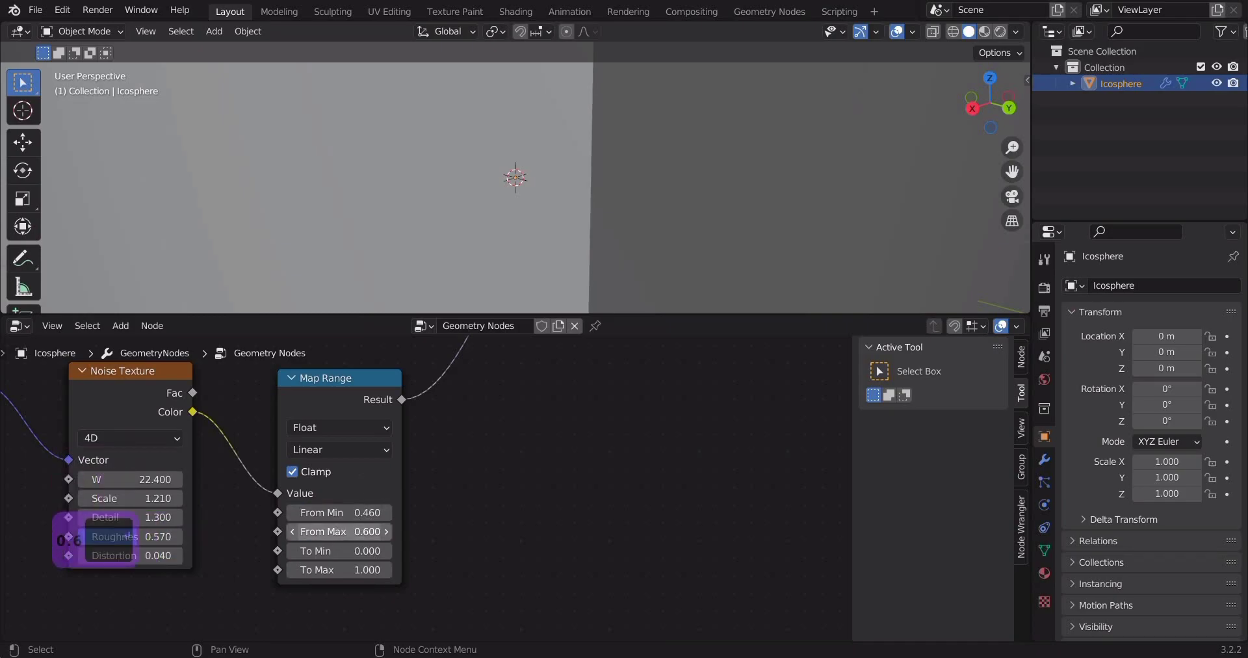
click(337, 531)
text(6)
key(Return)
- Set the Map Range node's To Min to 0.01 and open its To Max value for editing
double_click(329, 551)
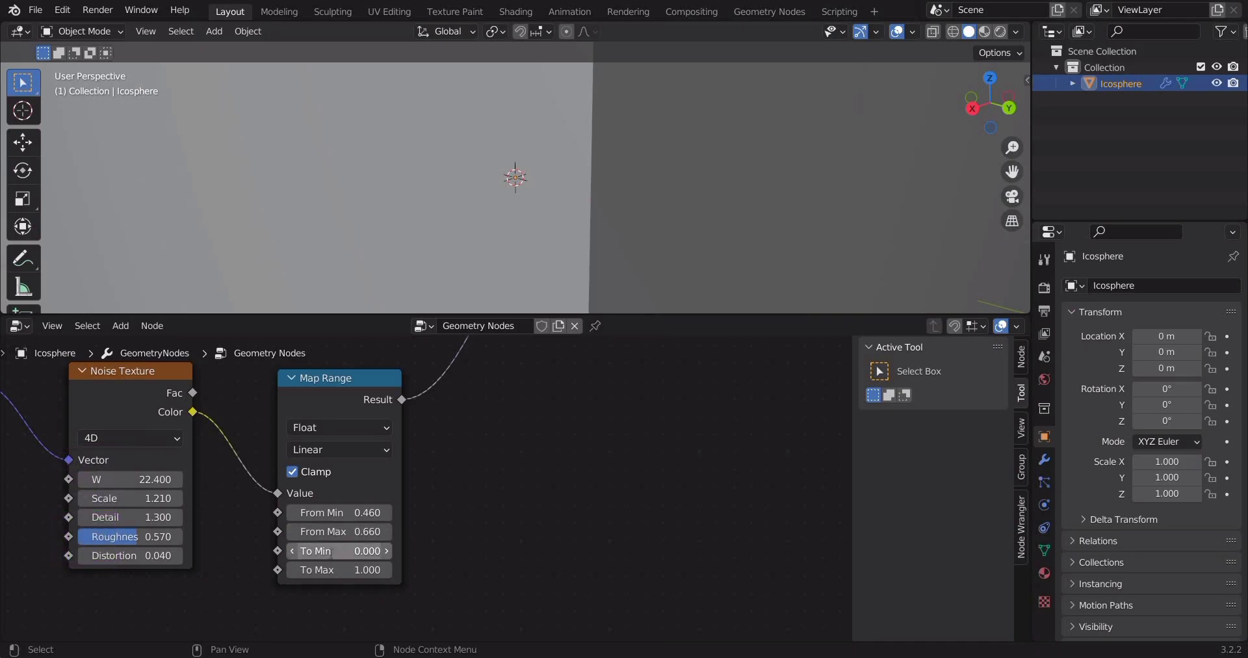
text(1)
key(Return)
double_click(337, 569)
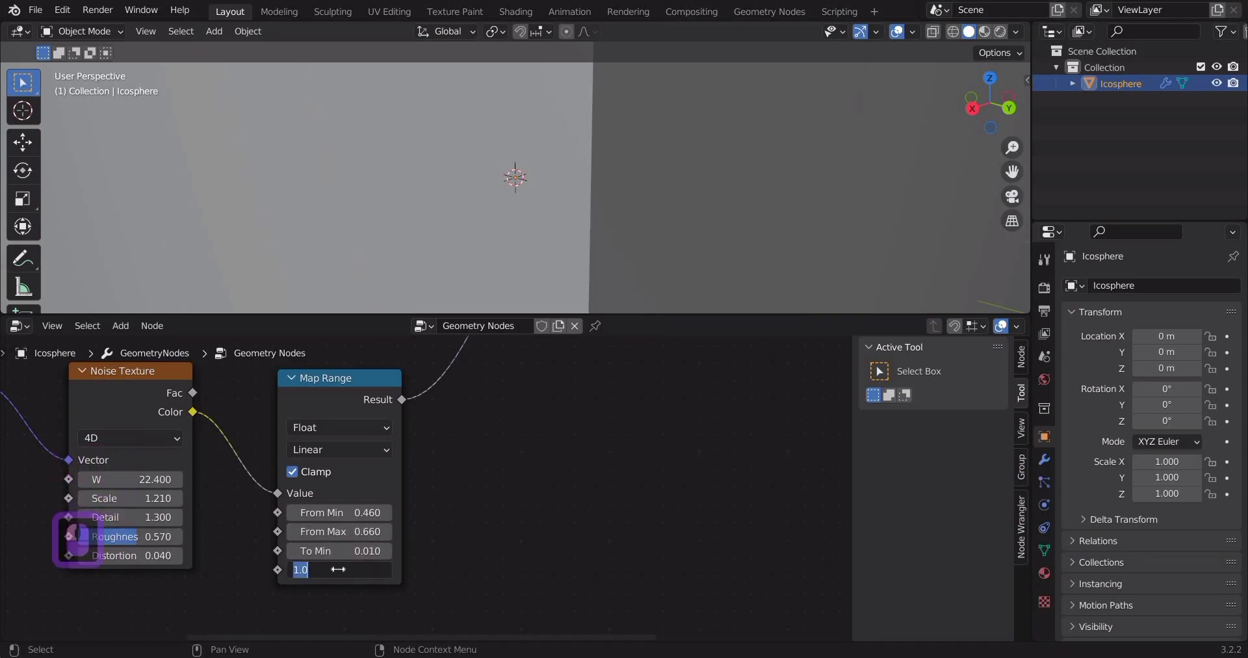
- Disconnect the large 6 m Cube from Join Geometry so only the instanced strands feed the output
middle_drag(564, 497, 429, 657)
scroll(587, 193, down, 8)
scroll(587, 193, up, 1)
middle_drag(587, 194, 675, 189)
scroll(598, 196, up, 1)
scroll(639, 168, up, 3)
scroll(649, 200, down, 14)
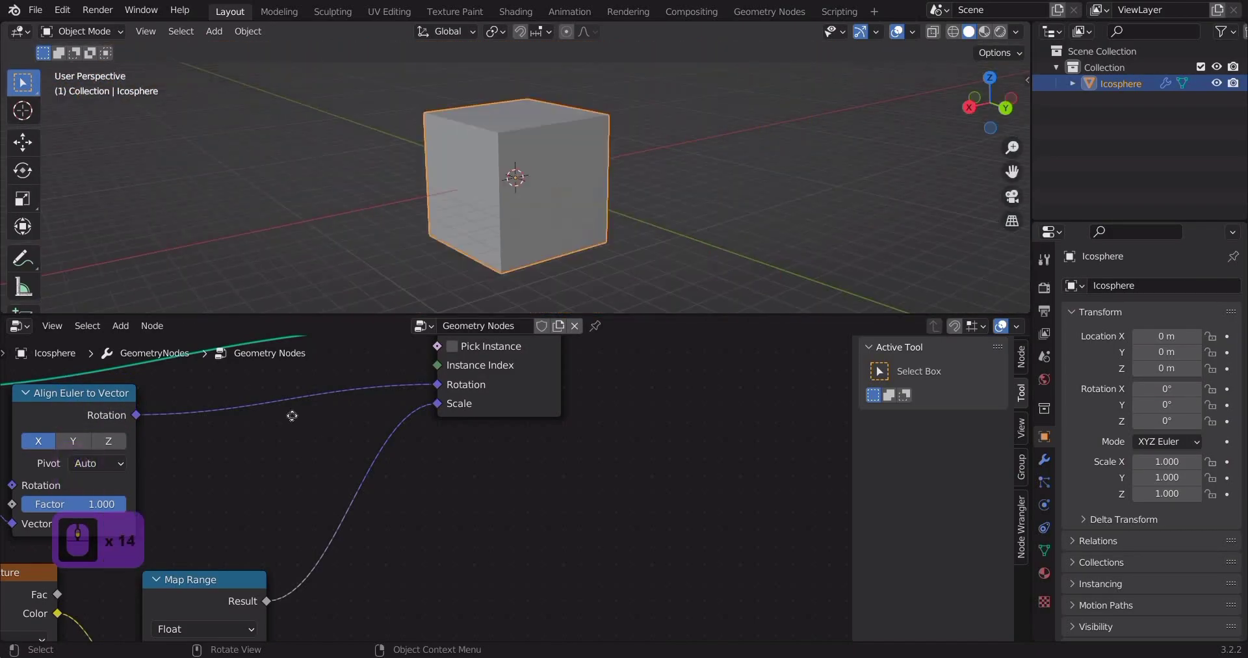
middle_drag(292, 412, 462, 472)
scroll(709, 546, down, 3)
drag(691, 546, 567, 237)
scroll(564, 230, up, 8)
middle_drag(564, 230, 553, 221)
- Set the Align Euler to Vector node's alignment axis to Z
middle_drag(360, 471, 444, 436)
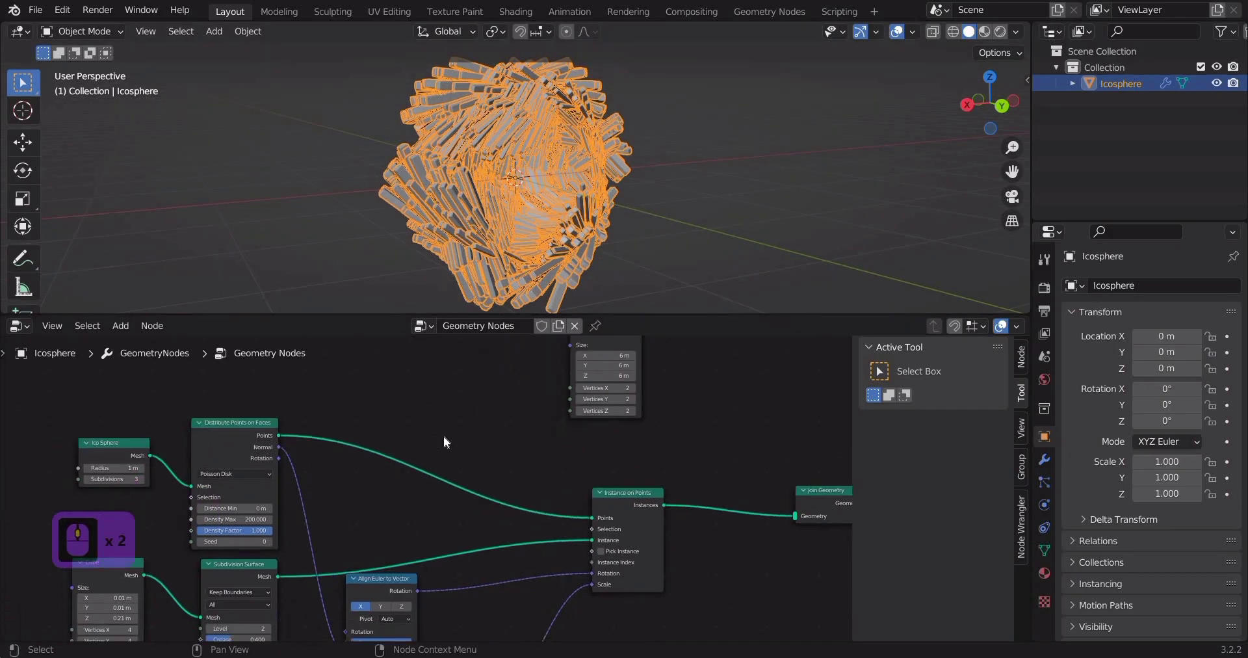
middle_drag(402, 589, 463, 532)
click(422, 548)
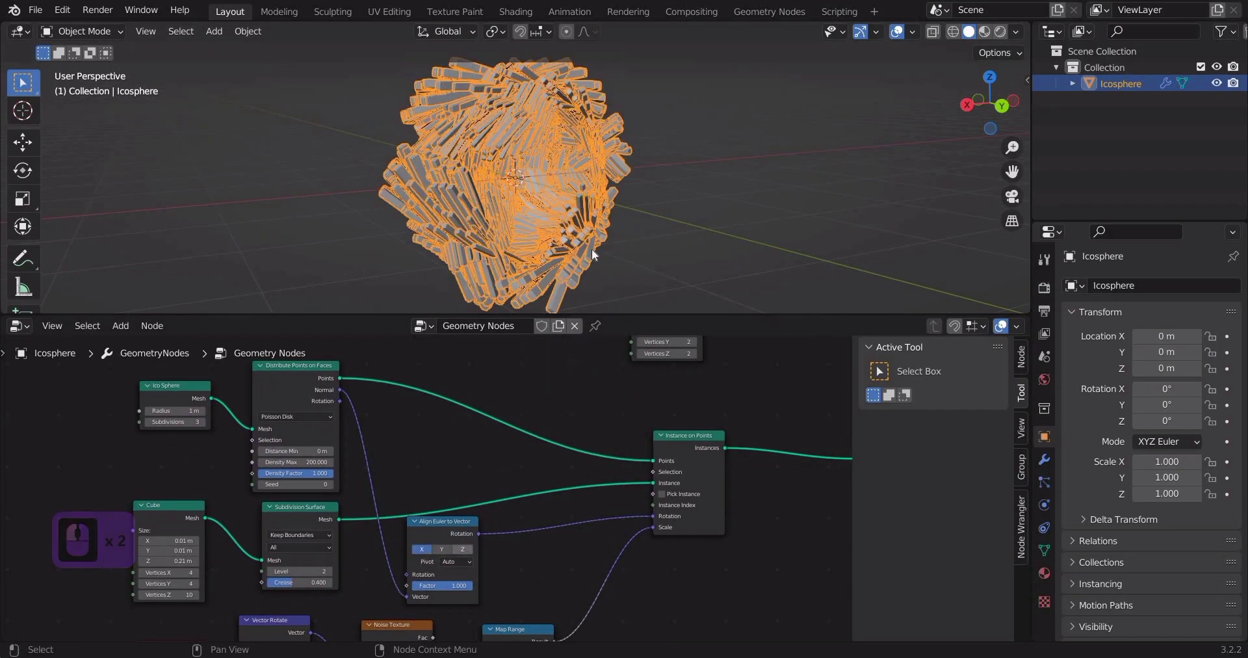
click(462, 548)
- Deselect the object and examine the strands scattered over the icosphere from another angle and at different distances
scroll(767, 261, up, 2)
click(766, 261)
middle_drag(564, 202, 609, 196)
scroll(588, 205, down, 5)
scroll(611, 217, up, 4)
scroll(609, 197, down, 4)
middle_drag(455, 510, 317, 464)
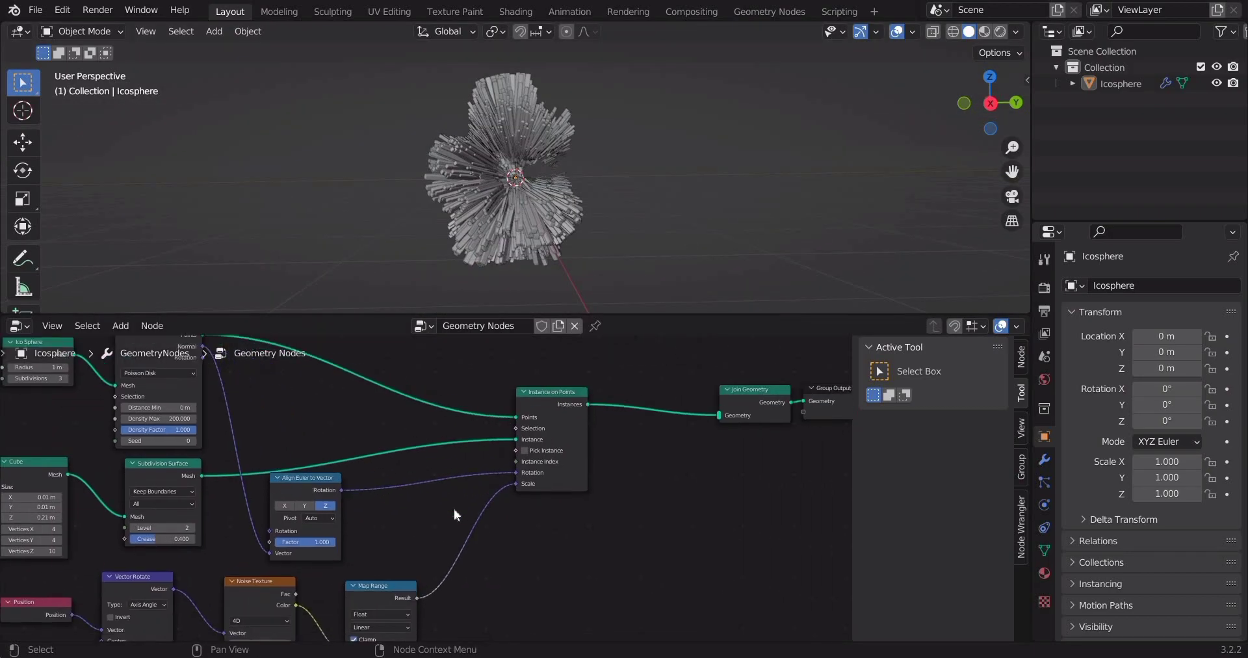
- Add a Set Material node after the 6 m Cube and connect its geometry to Join Geometry
scroll(440, 451, up, 1)
middle_drag(641, 576, 370, 395)
drag(352, 377, 518, 474)
key(BackSpace)
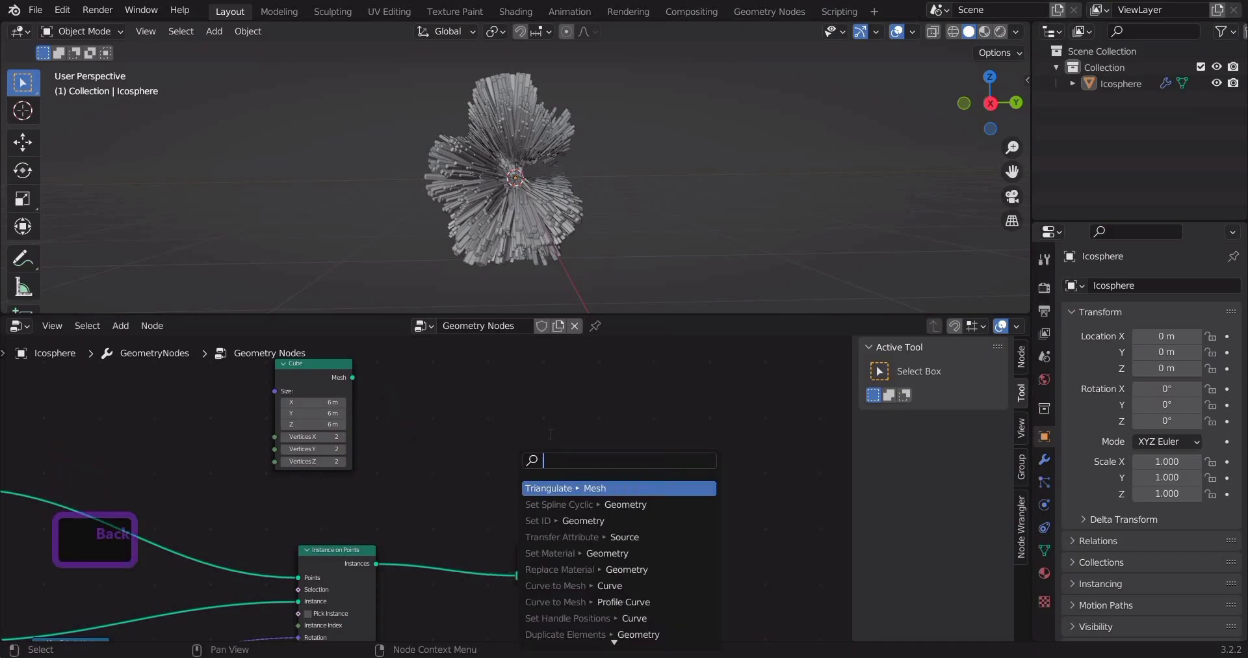
text(sat mate)
key(Return)
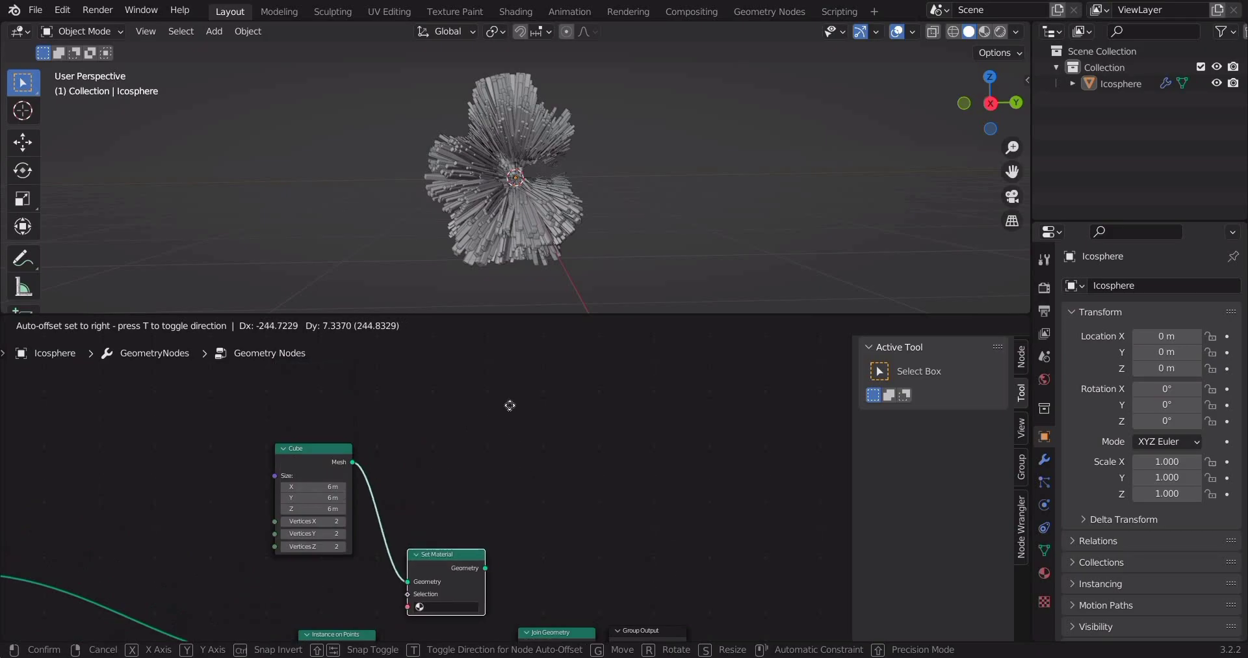
click(504, 399)
middle_drag(478, 560, 465, 463)
mouse_move(466, 463)
mouse_down()
mouse_move(506, 556)
mouse_move(458, 560)
mouse_up()
- Switch the node area to the Shader Editor, create a new icosphere material and delete its Principled BSDF
click(1042, 574)
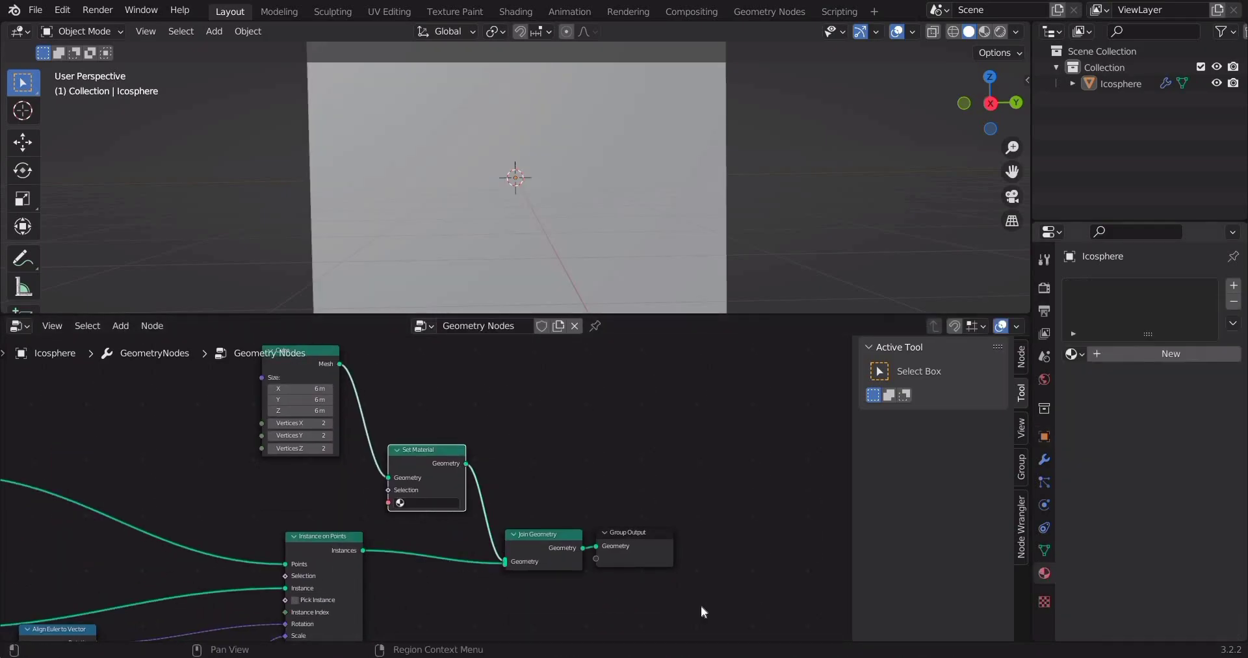
click(20, 325)
click(61, 476)
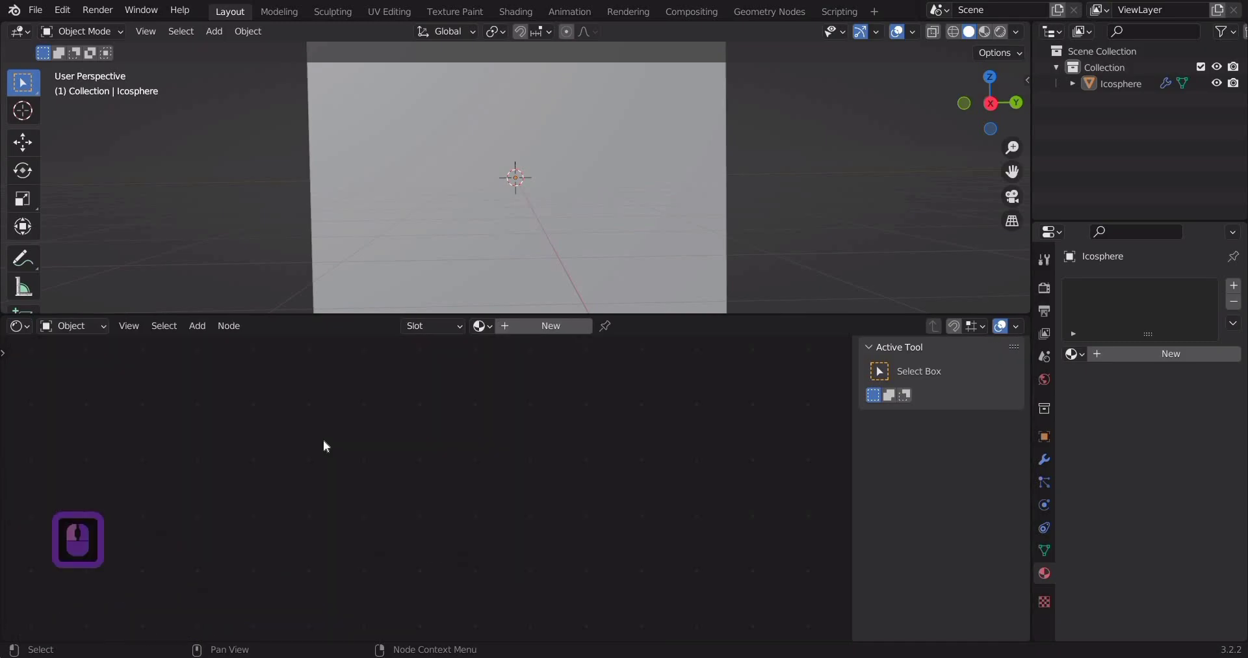
click(521, 329)
scroll(488, 392, down, 6)
click(501, 384)
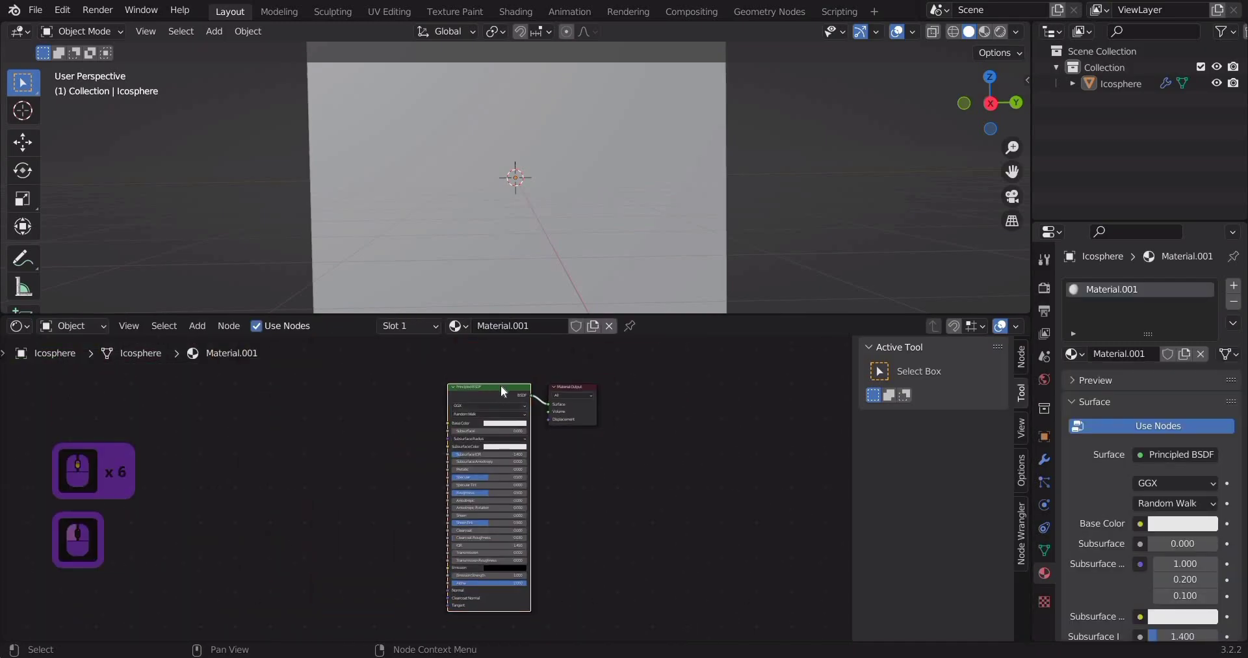
key(x)
- Add a Principled Volume node, connect it to the Material Output's Volume input and reposition the output node
scroll(492, 386, up, 3)
key(shift+a)
click(493, 387)
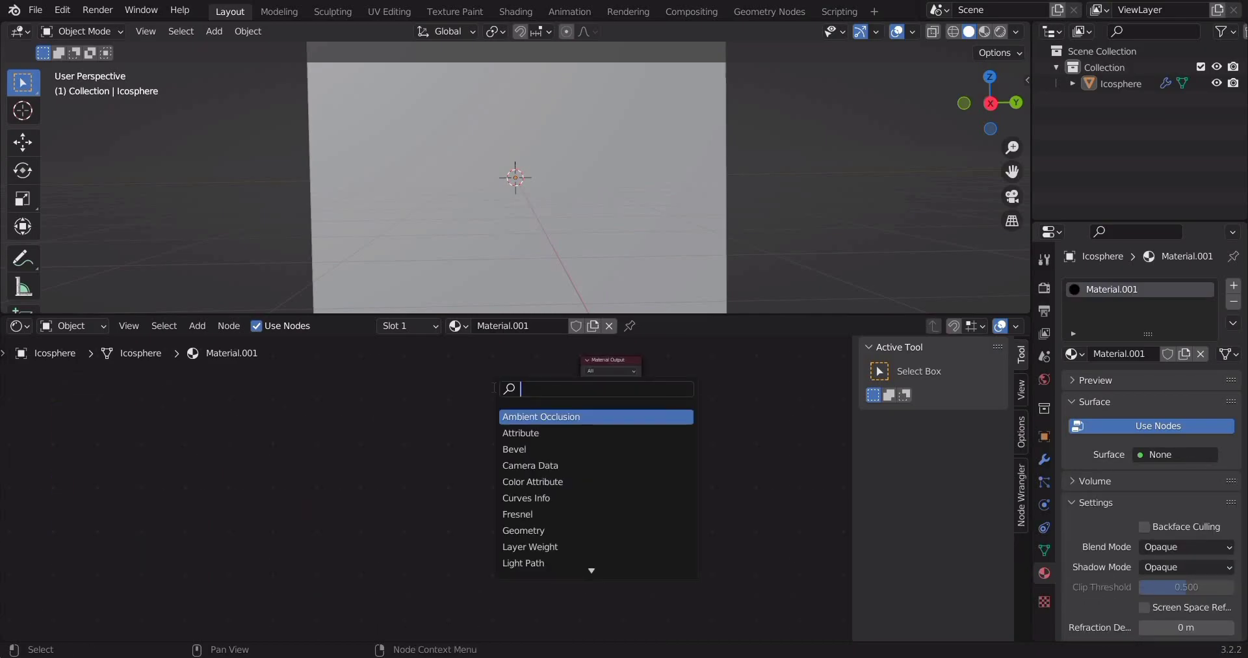
text(pr)
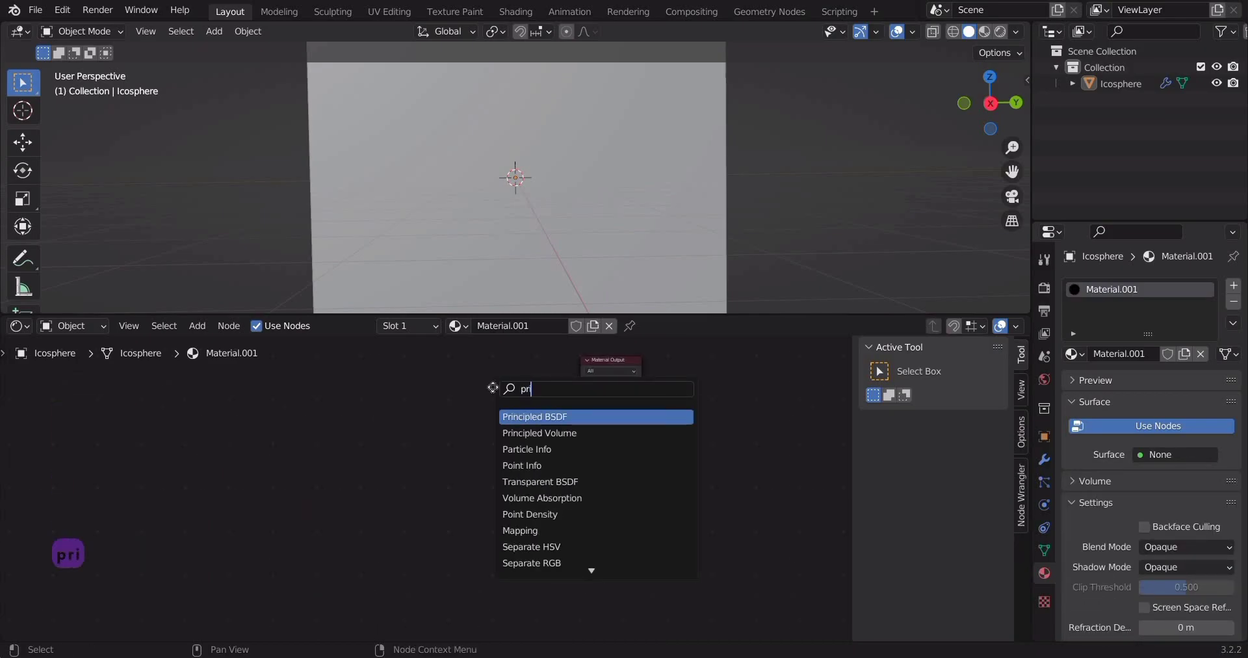
key(Down)
key(Return)
click(412, 359)
scroll(428, 473, up, 4)
middle_drag(626, 402, 451, 459)
drag(375, 395, 457, 458)
click(377, 393)
drag(375, 394, 459, 482)
key(g)
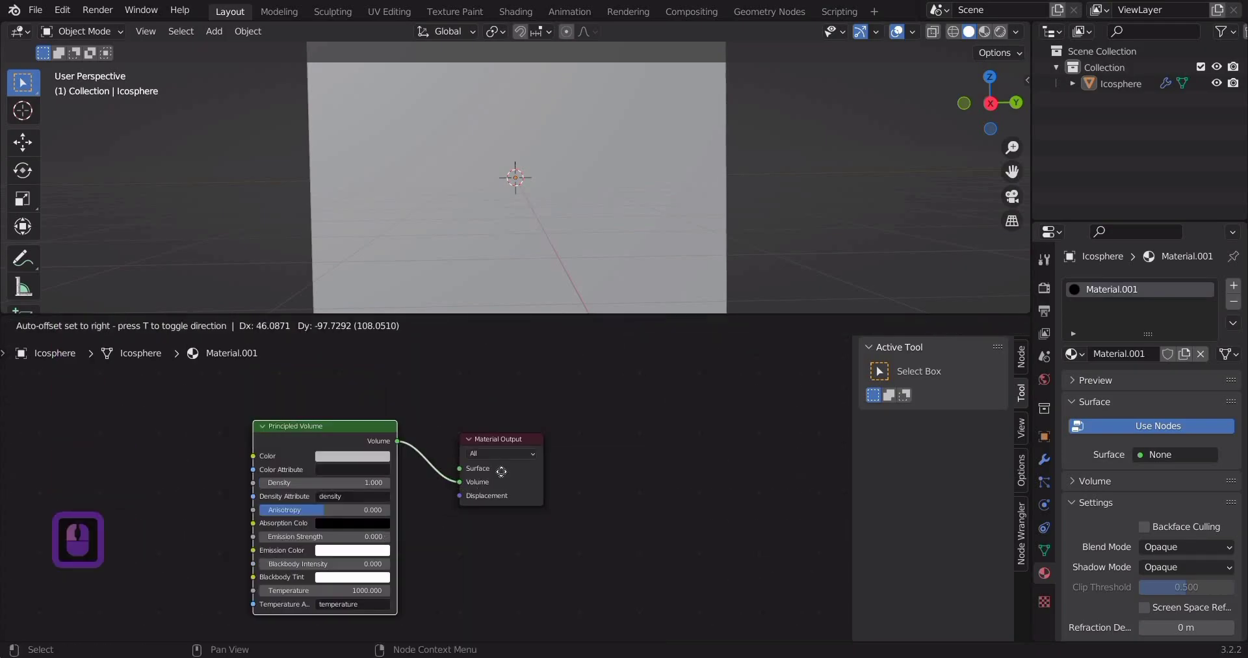
click(501, 471)
- Set the Principled Volume's Density to 0.2 and Anisotropy to 0.9
scroll(501, 471, up, 2)
double_click(379, 453)
text(0.2)
key(Return)
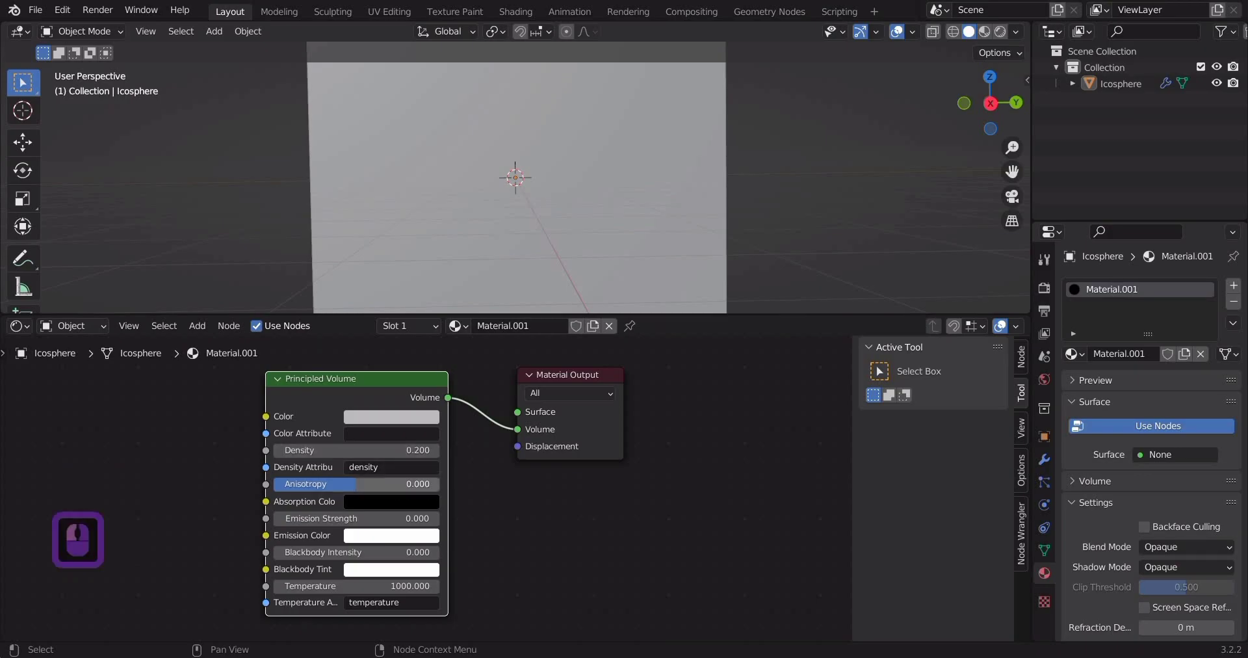
text(0.9)
key(Return)
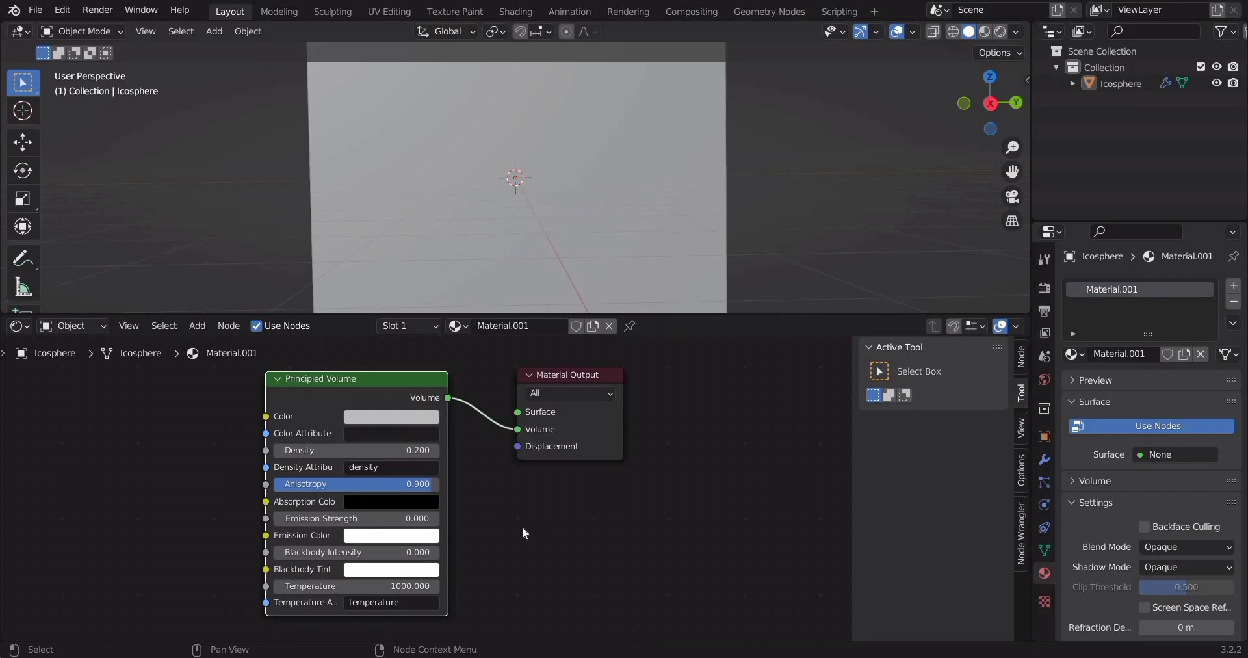
- Return to the Geometry Node Editor and shift the strand Cube and Subdivision Surface nodes away from Instance on Points to make room
scroll(521, 526, down, 4)
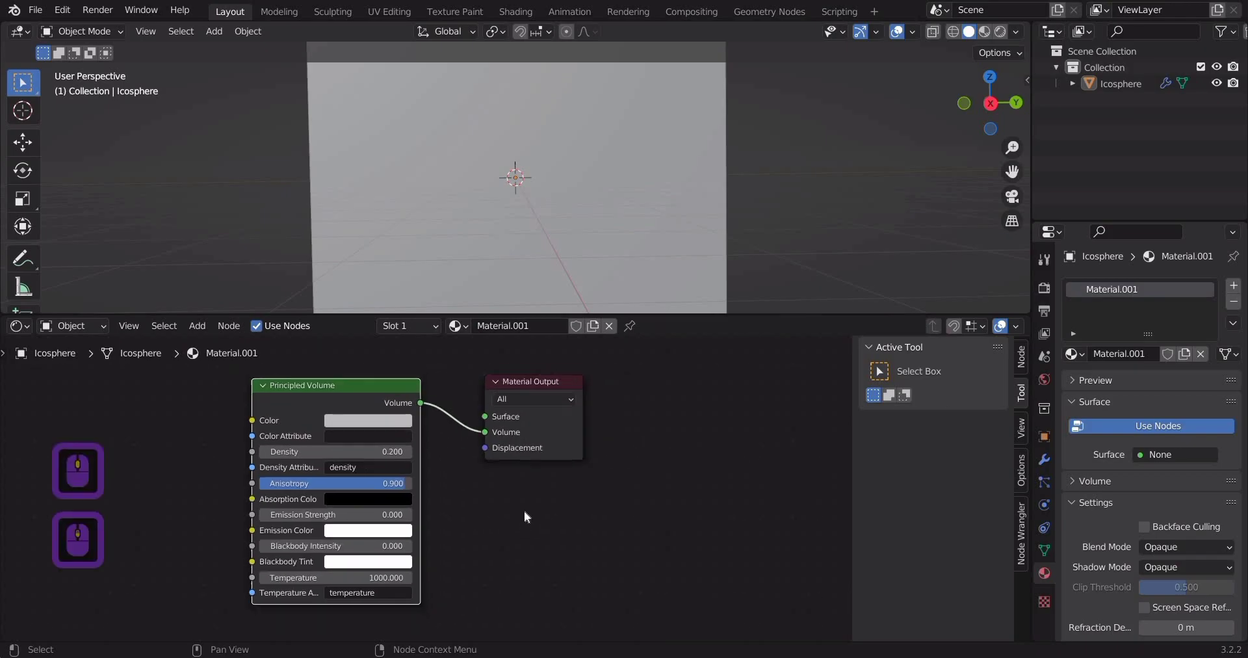
click(19, 325)
click(78, 458)
scroll(449, 422, up, 7)
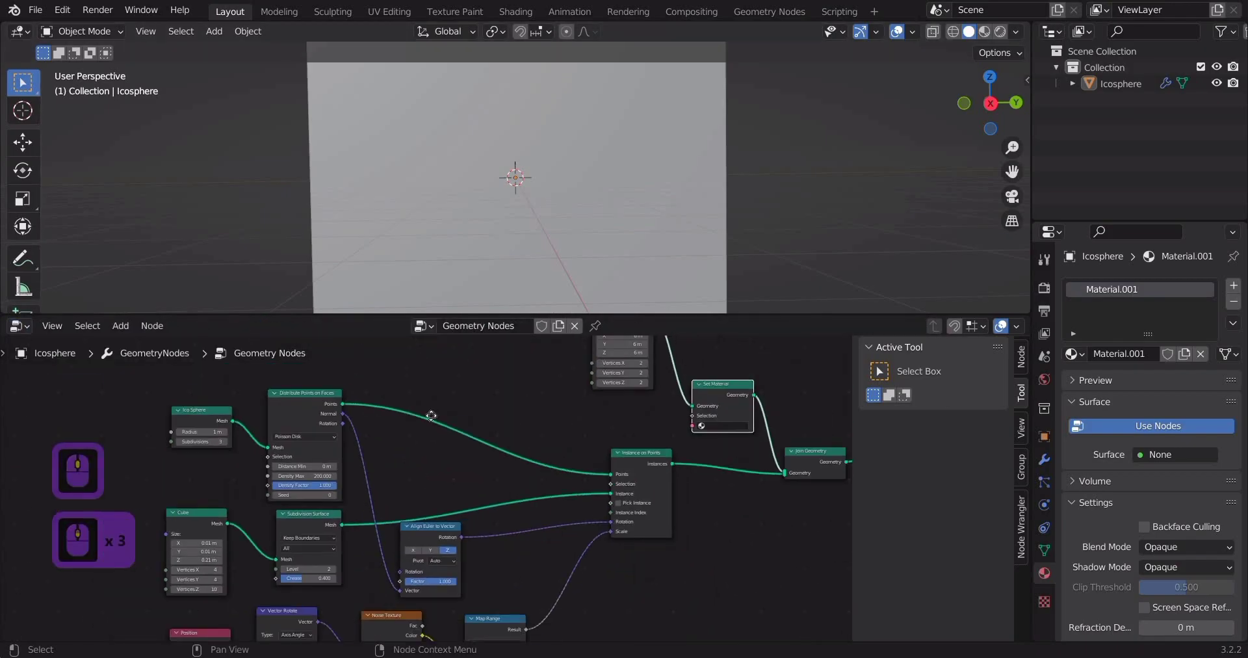
scroll(452, 410, up, 2)
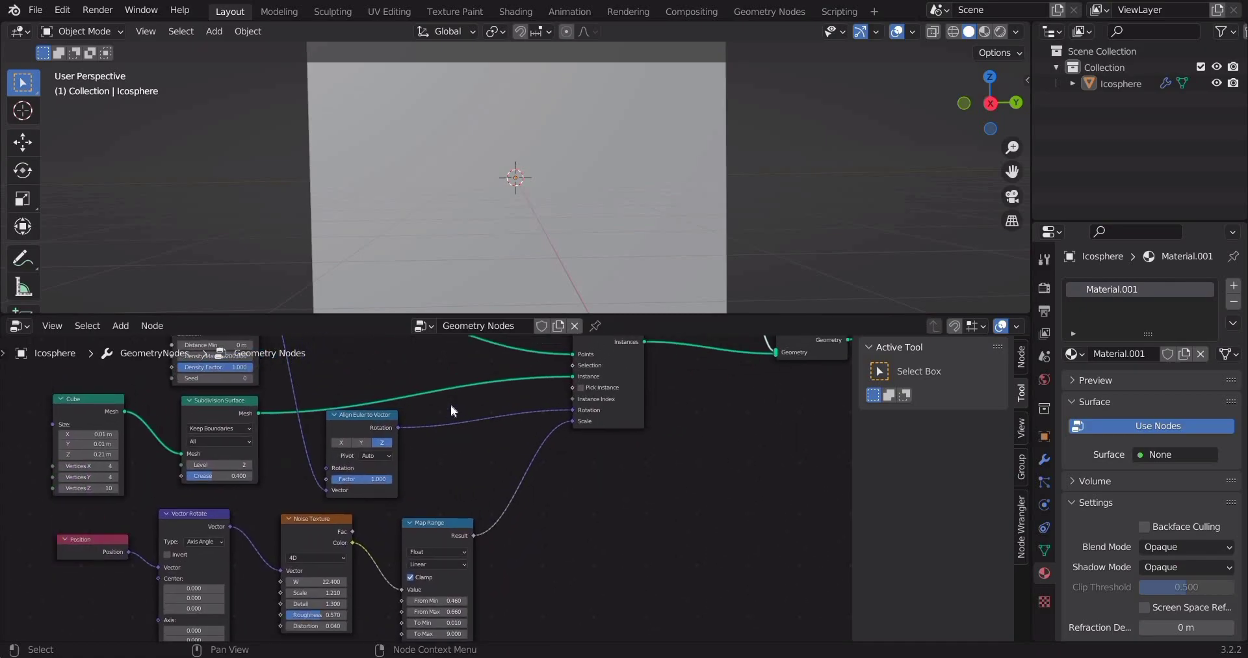
middle_drag(364, 373, 541, 407)
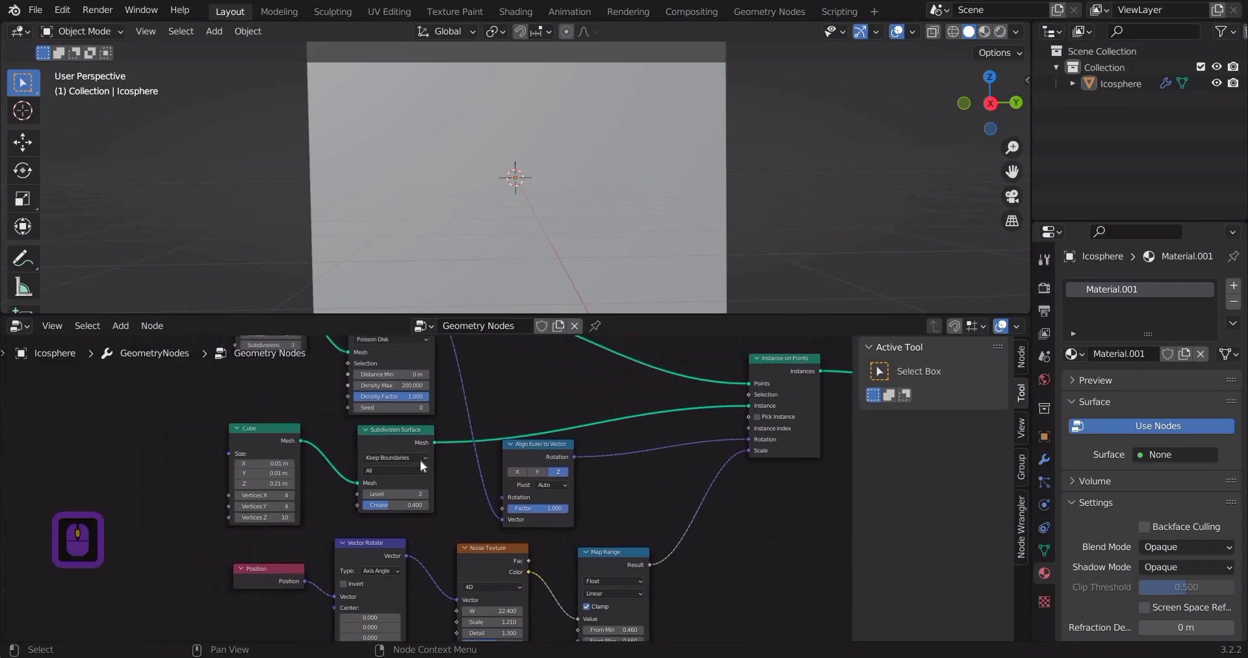
scroll(422, 462, down, 2)
drag(454, 416, 319, 448)
drag(426, 458, 425, 458)
drag(276, 445, 149, 446)
- Insert a Set Material node between the Subdivision Surface and the Instance input of Instance on Points
key(shift+a)
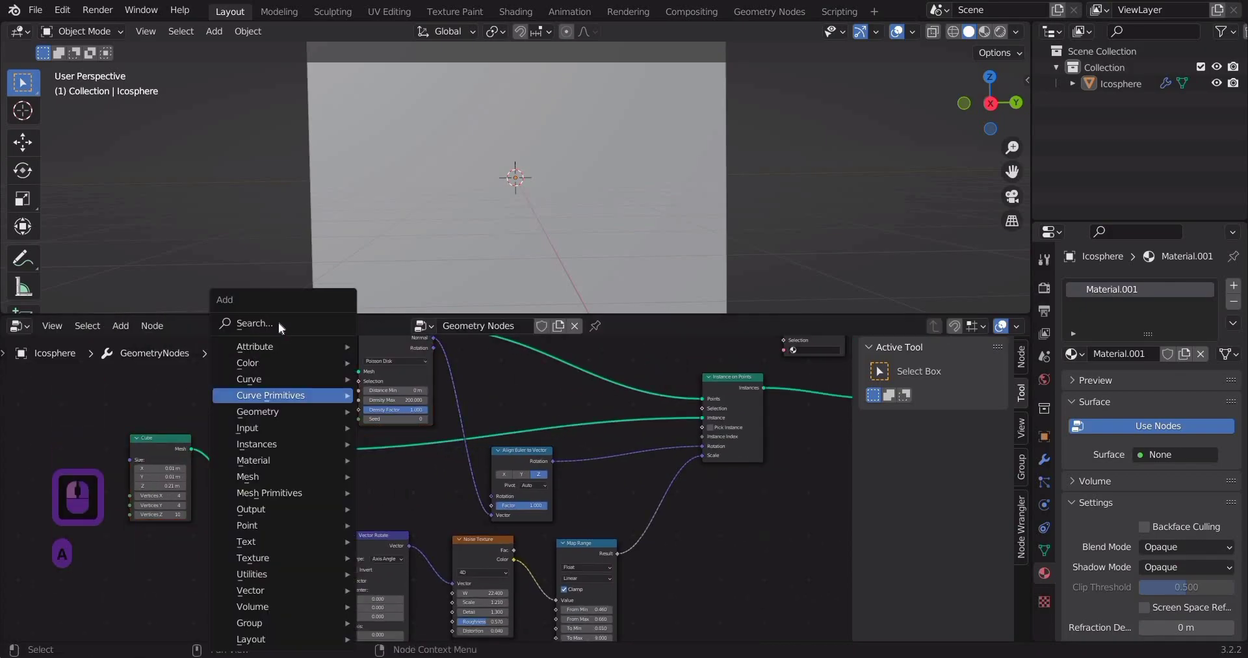
click(278, 321)
text(set mat)
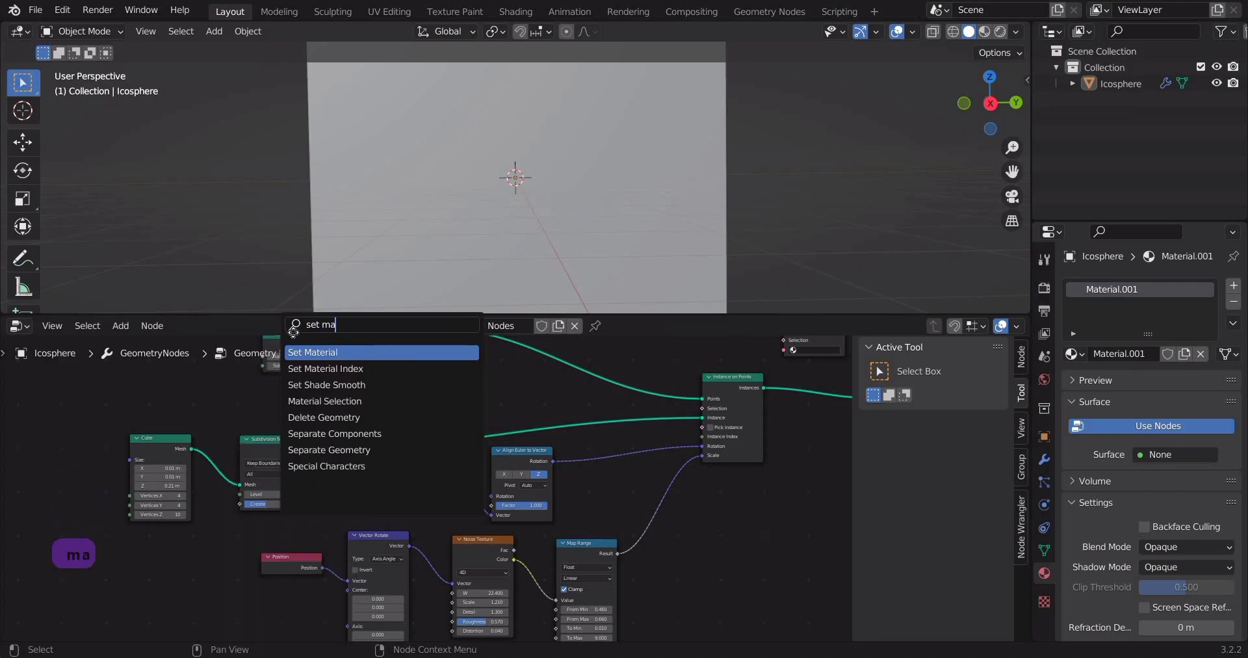
key(Return)
click(416, 471)
scroll(459, 463, up, 5)
middle_drag(391, 442, 416, 446)
scroll(416, 445, up, 2)
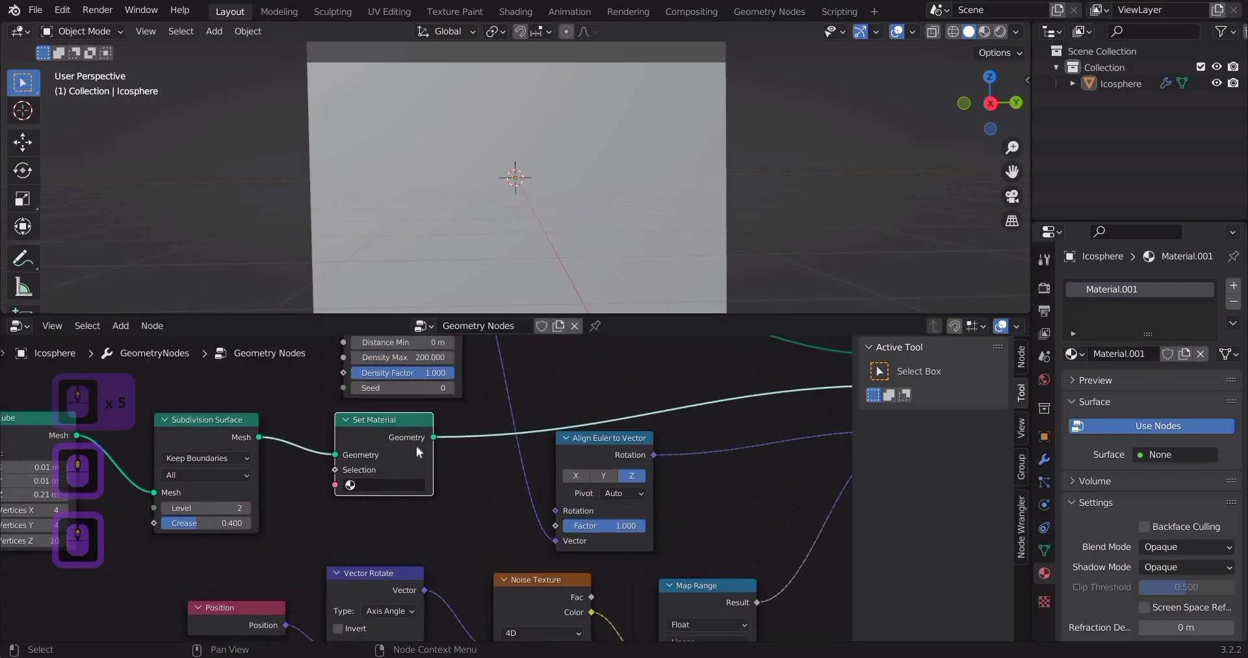
drag(379, 416, 392, 418)
- Switch to the Shader Editor, add a second material slot to the icosphere and create a new material in it
click(20, 325)
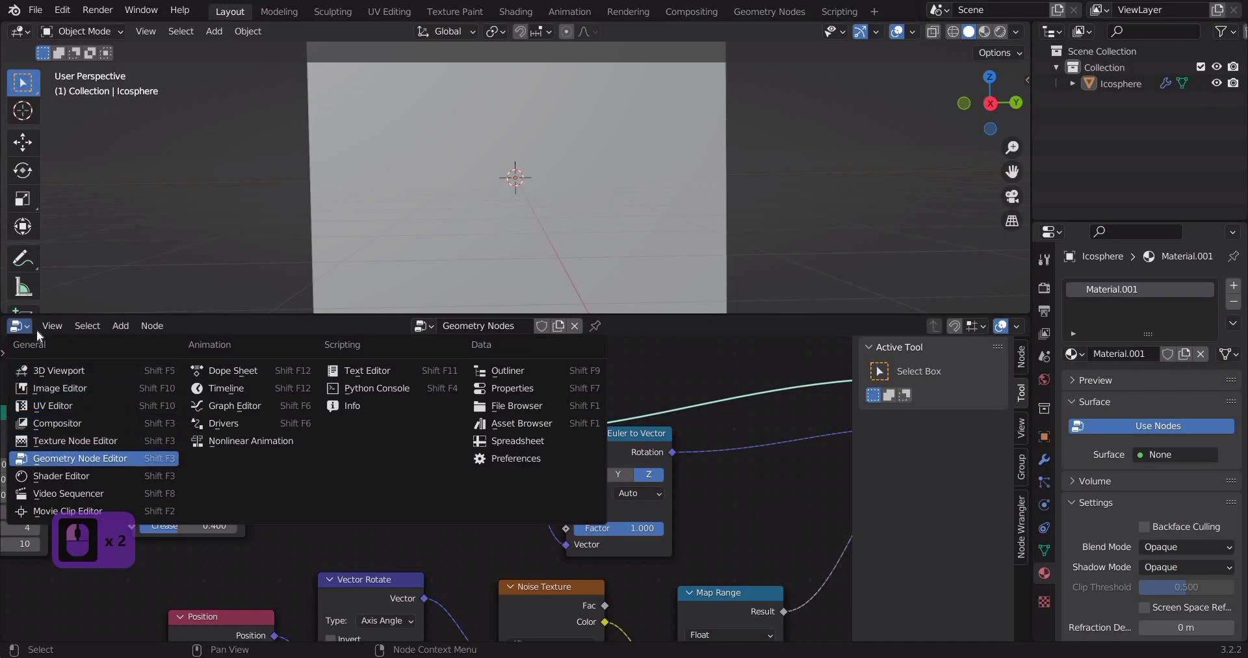
click(19, 325)
click(97, 475)
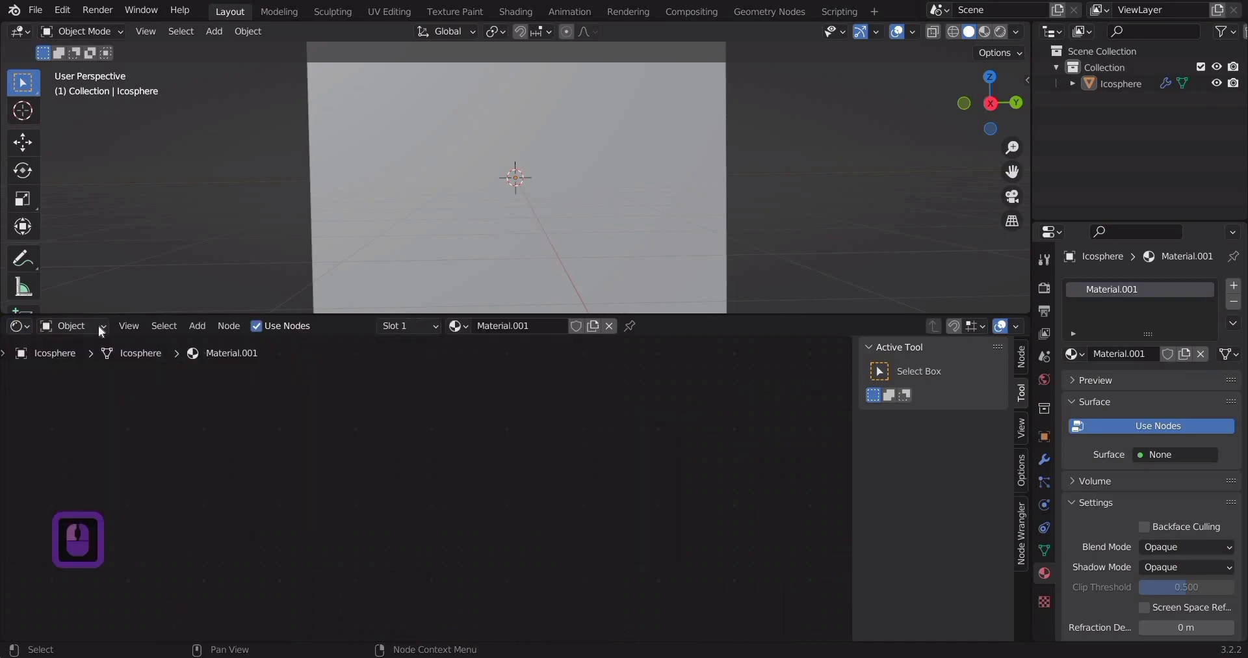
click(1234, 285)
click(551, 325)
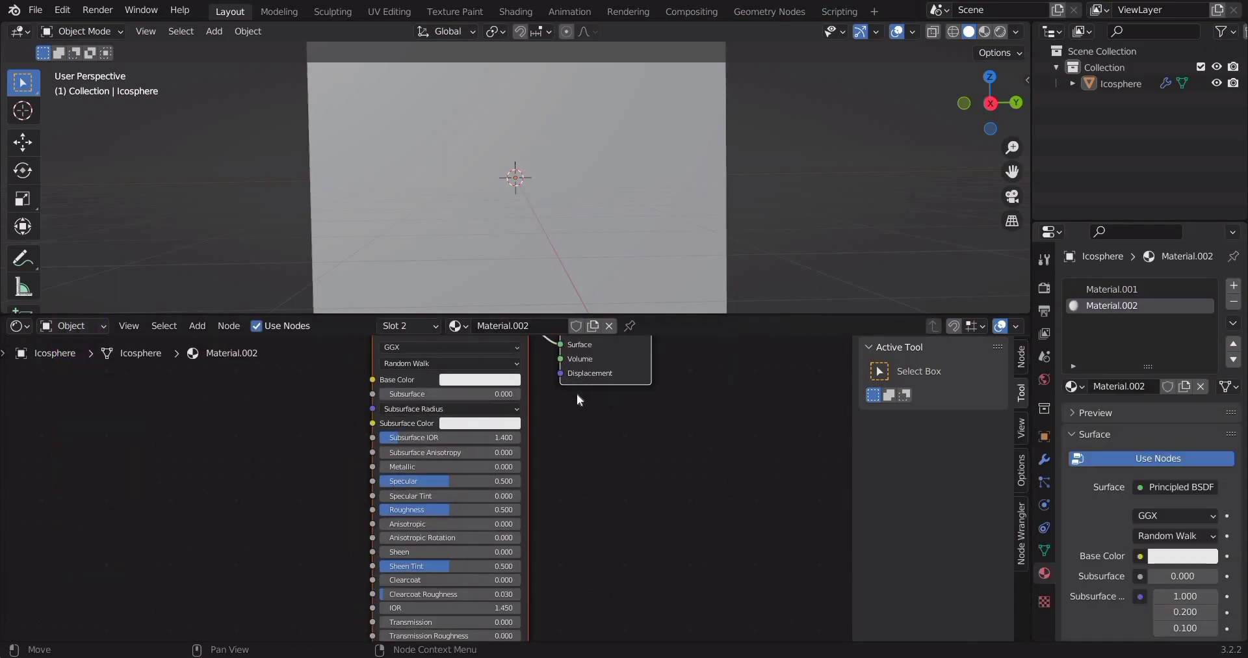
- Set the Subsurface value of Material.002's Principled BSDF to 0.120
scroll(549, 440, up, 2)
middle_drag(549, 440, 560, 479)
drag(494, 417, 499, 417)
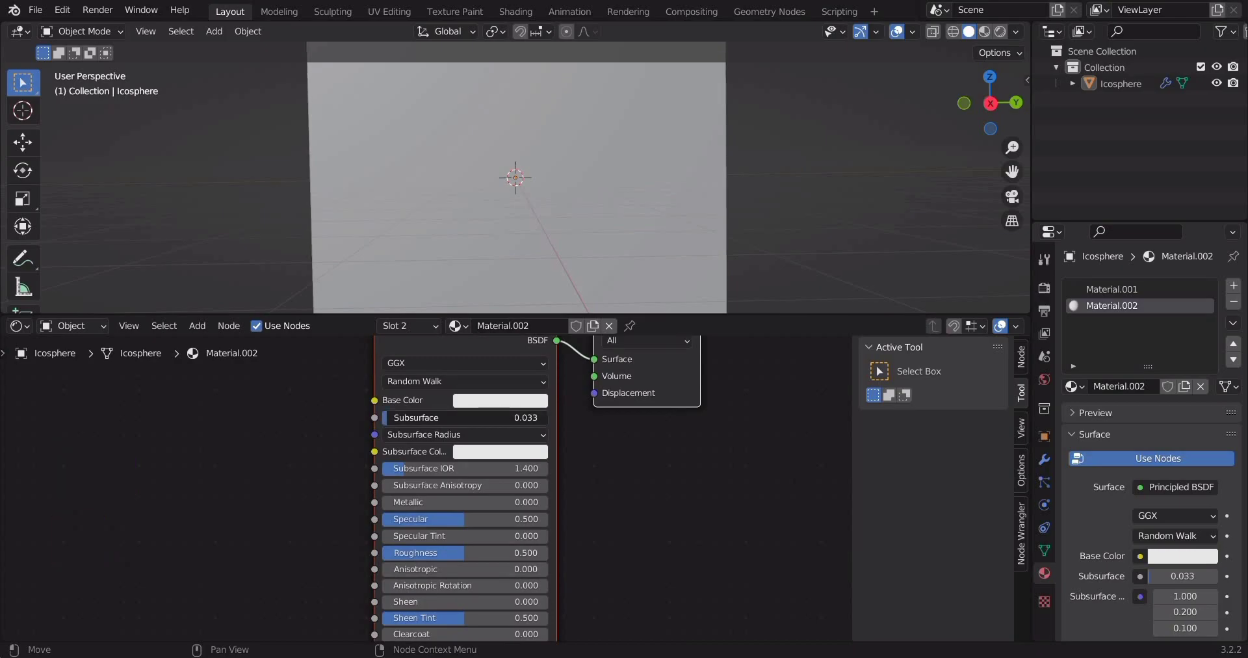
drag(405, 423, 408, 423)
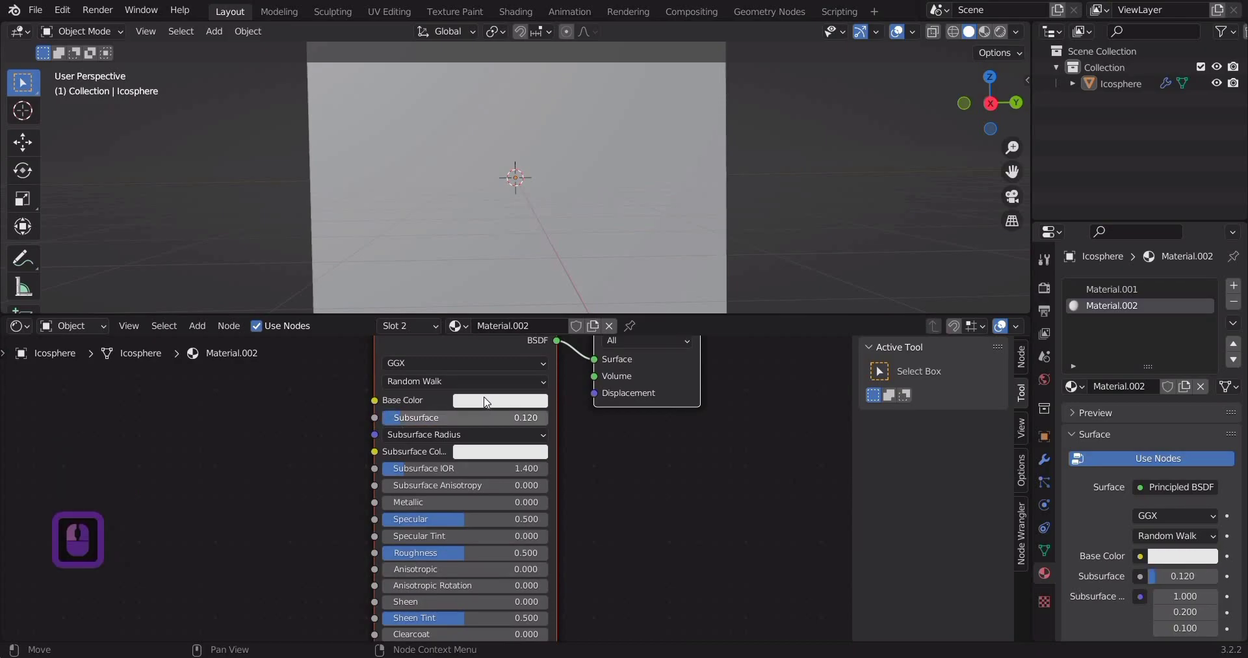
- Make Material.002's Base Color a saturated blue and its Subsurface Color a pale blue
click(500, 399)
click(548, 197)
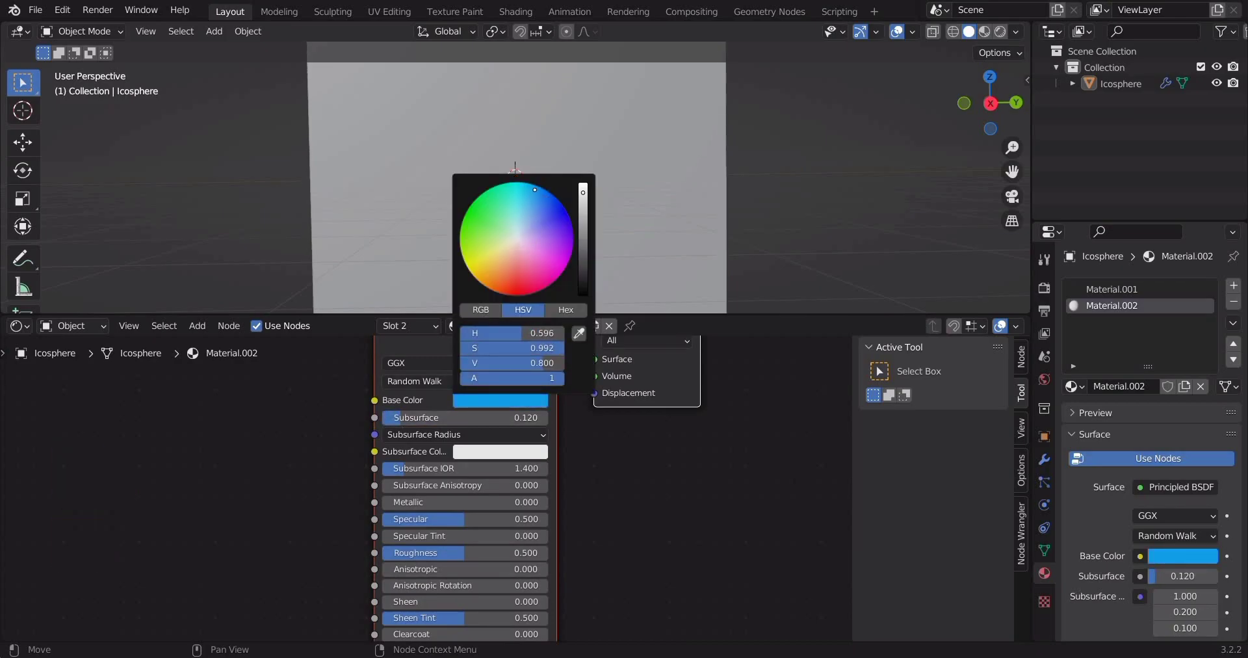
click(516, 453)
click(522, 270)
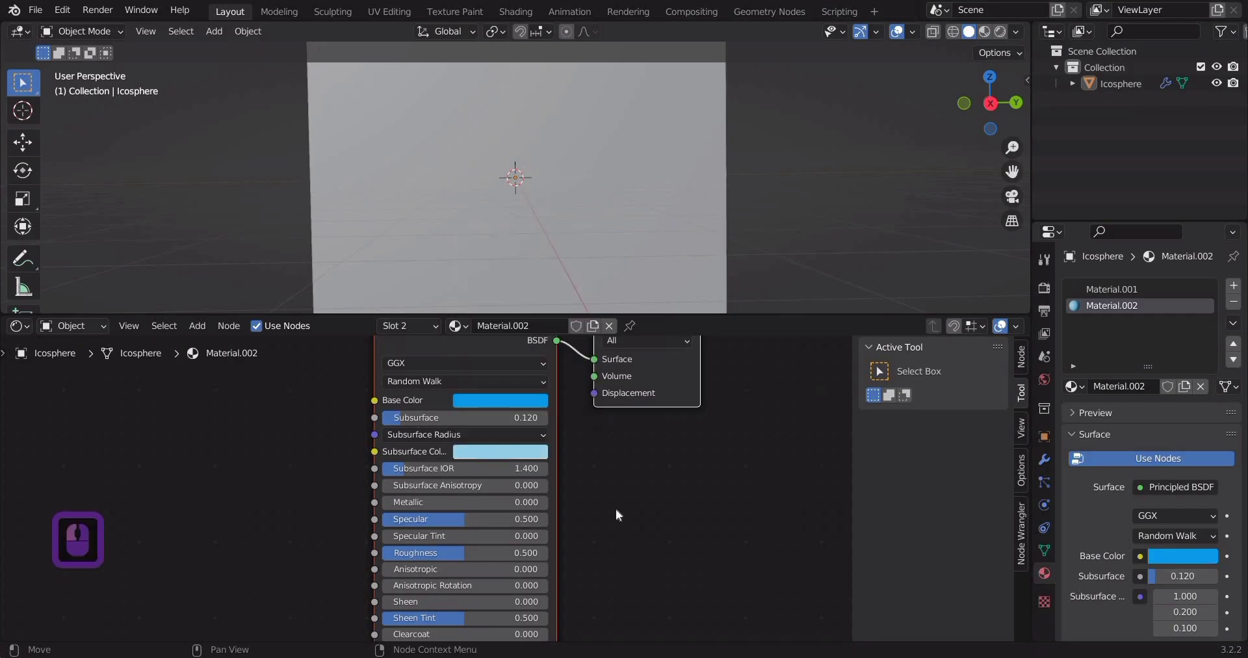
mouse_move(620, 479)
middle_down()
mouse_move(604, 450)
mouse_move(597, 467)
middle_up()
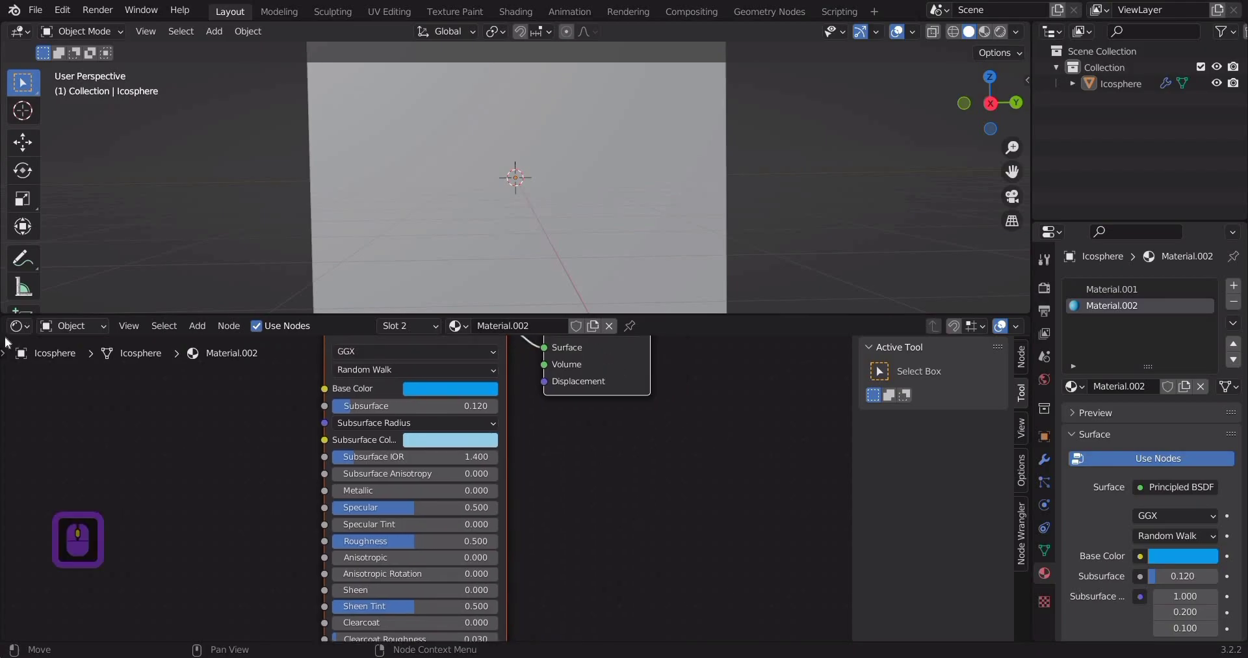
- Return to the Geometry Node Editor and assign Material.002 in the strands' Set Material node
click(28, 330)
click(65, 459)
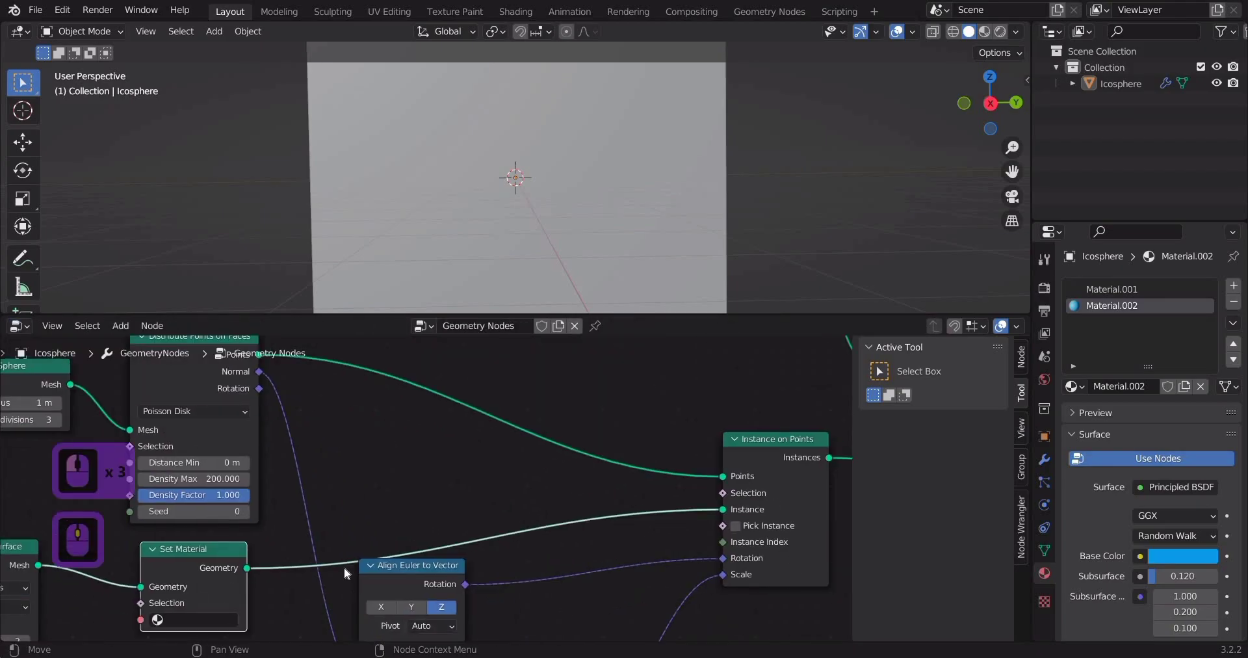
middle_drag(409, 455, 573, 319)
scroll(571, 325, up, 2)
click(389, 446)
click(422, 490)
scroll(396, 501, down, 5)
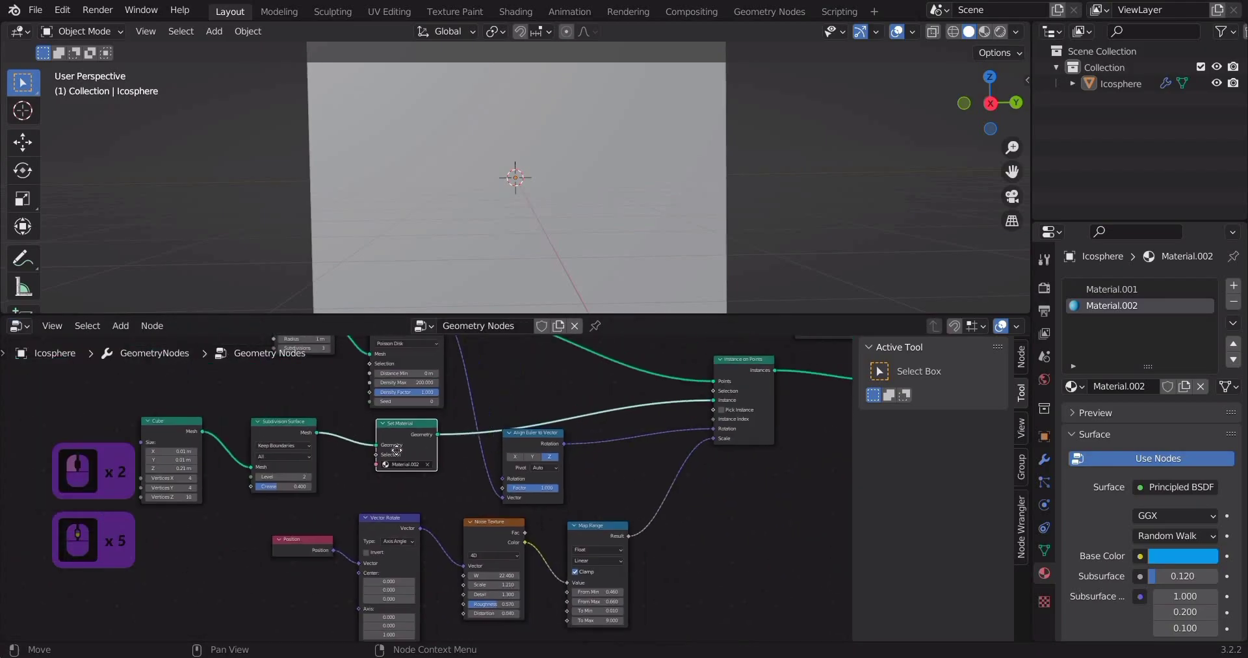
- Assign Material.001 in the Set Material node that follows the 6 m Cube
middle_drag(715, 351, 435, 517)
click(546, 499)
click(552, 522)
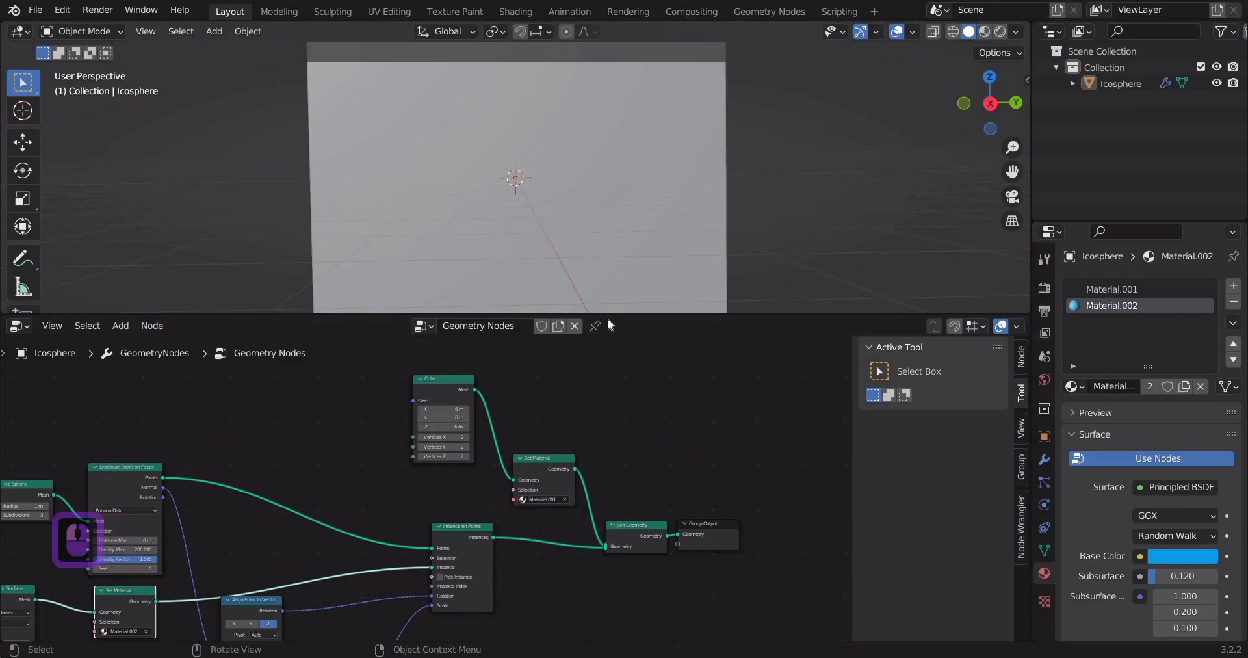
scroll(839, 276, up, 2)
scroll(1014, 266, down, 1)
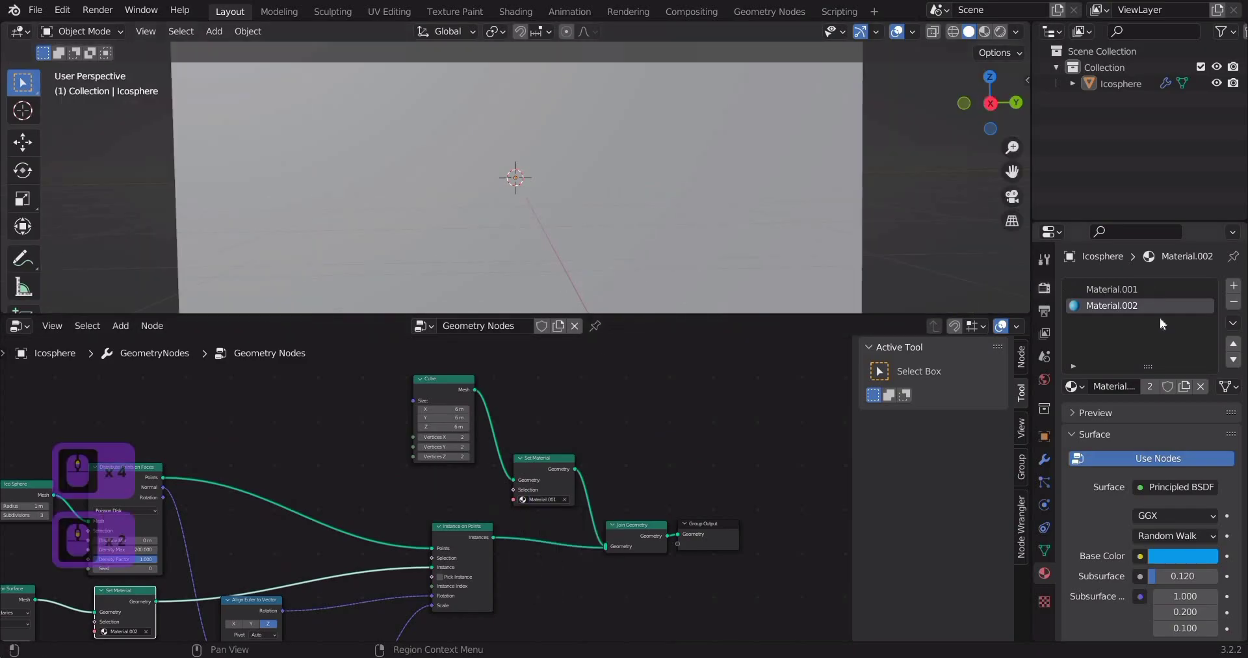
- Set the render engine to Cycles and the render device to GPU Compute
click(1044, 288)
click(1169, 286)
click(1171, 339)
click(1170, 326)
click(1167, 368)
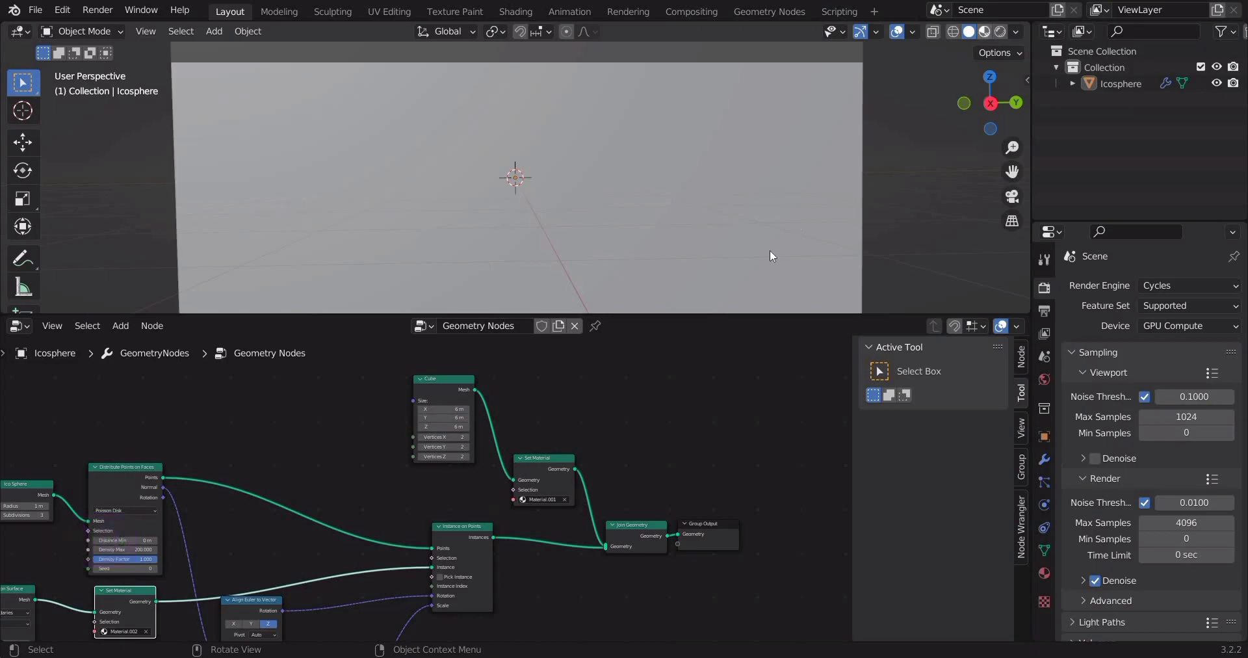
- Enlarge the 3D viewport over the node area and preview the scene in rendered shading
drag(723, 417, 570, 621)
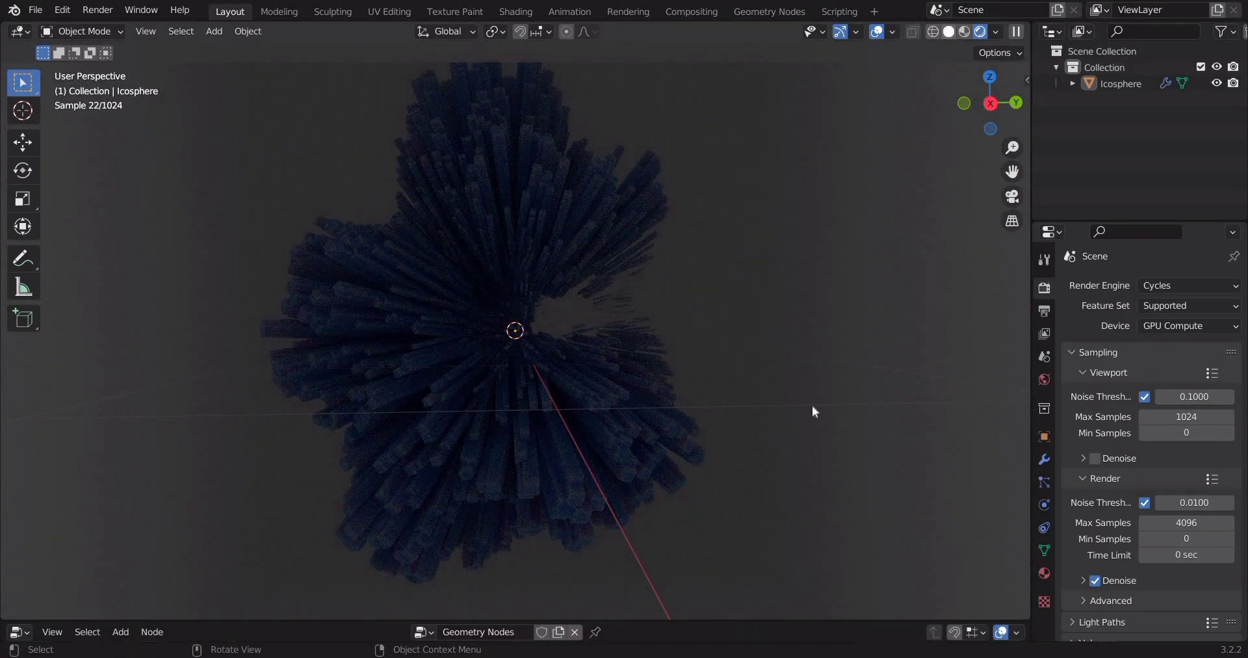
key(z)
middle_drag(762, 389, 750, 388)
scroll(762, 388, down, 8)
- Set the World background color to black
click(1043, 379)
click(1170, 385)
drag(1207, 260, 1207, 275)
- Add a plane mesh at the center of the volume cube
middle_drag(622, 431, 583, 394)
scroll(583, 392, down, 3)
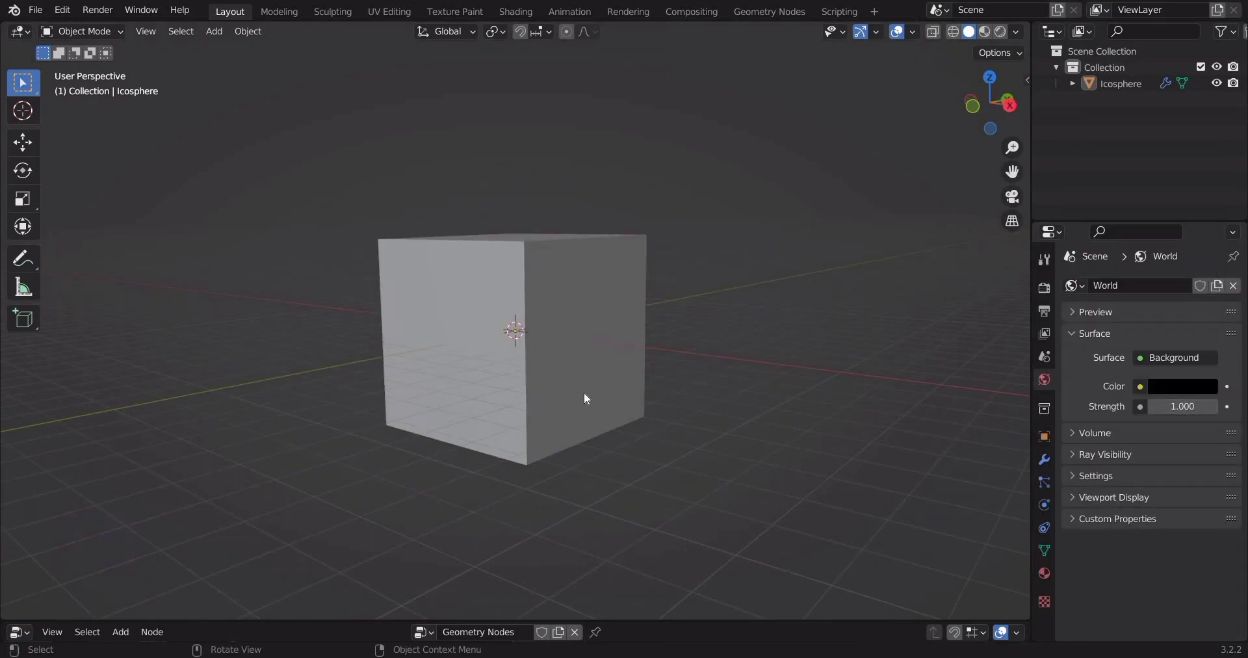
key(shift+a)
click(587, 309)
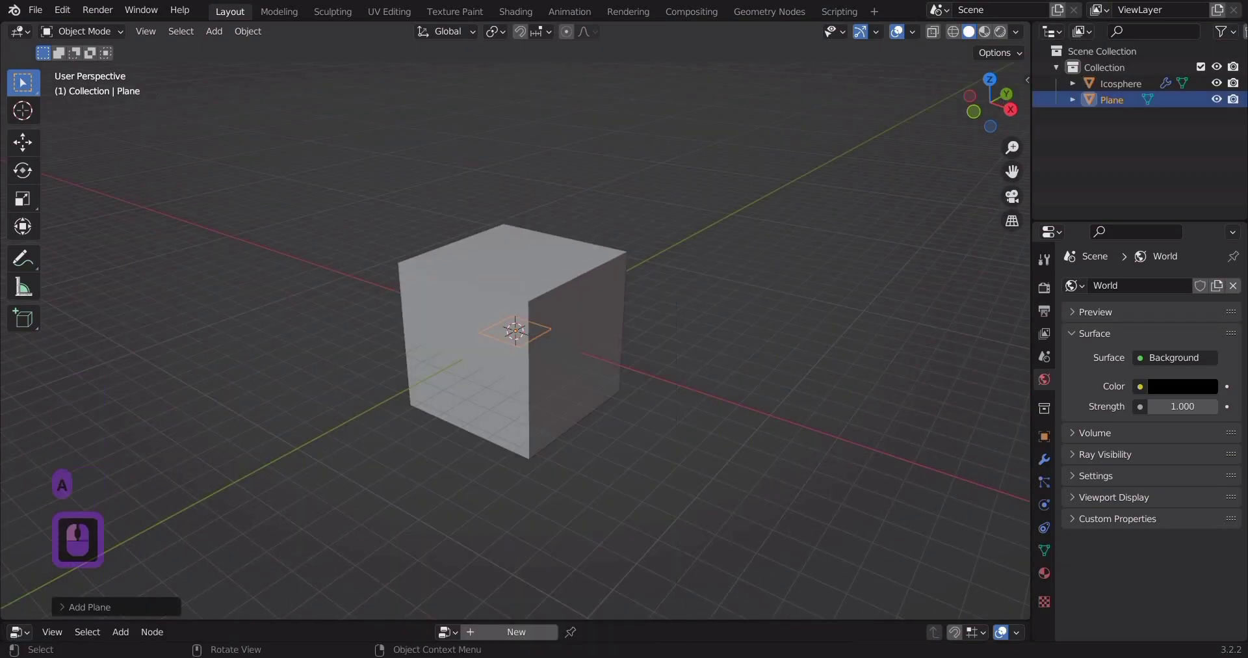
- Rotate the plane 90 degrees about the Y axis and scale it up to be much larger than the volume cube
text(rx90)
key(BackSpace)
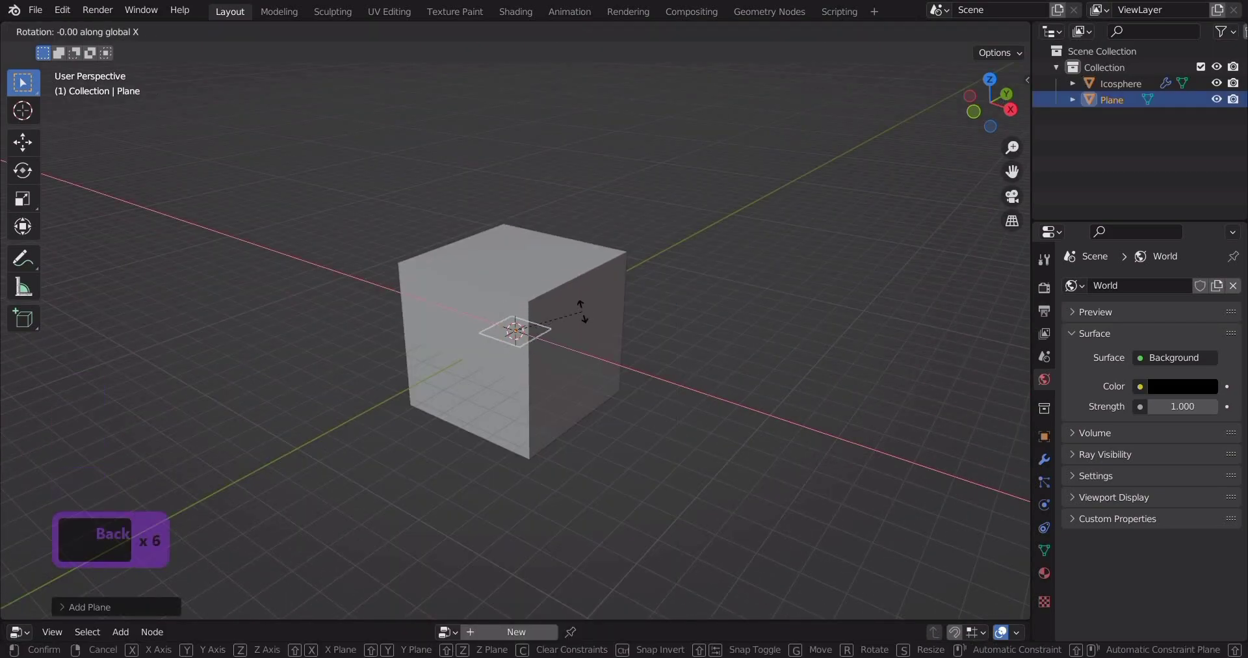
text(zy90)
key(Return)
key(s)
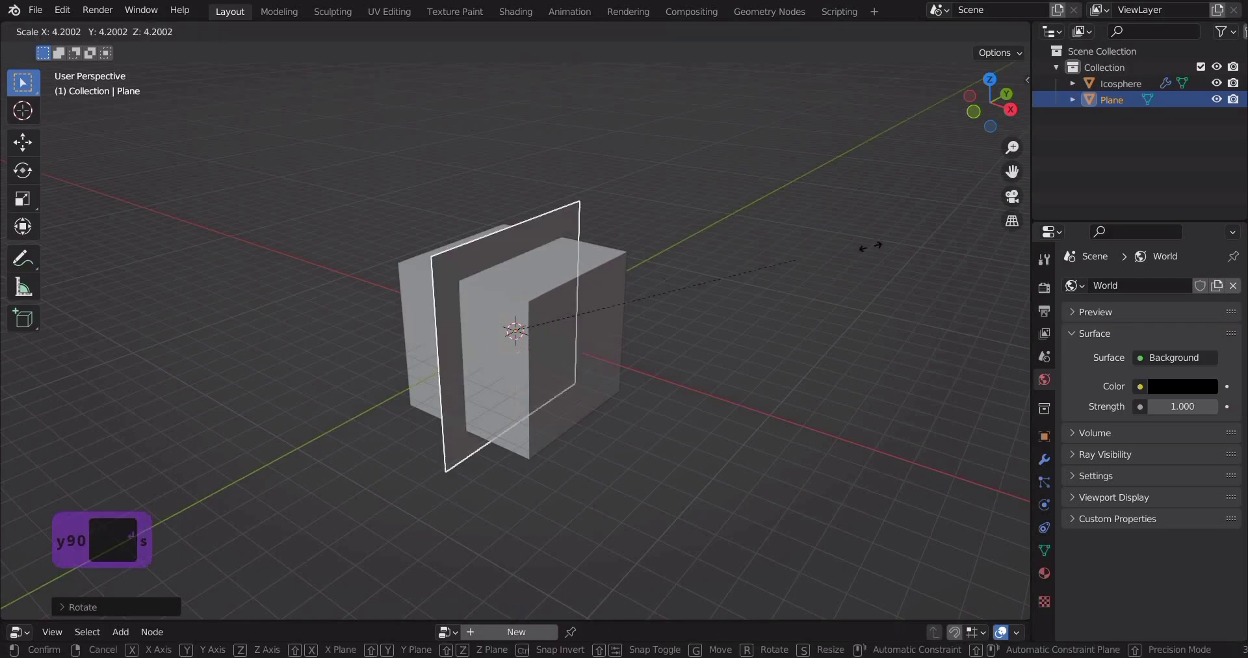
click(531, 314)
- Move the upright plane along the negative X axis, about 30 m behind the cube, as a backdrop
scroll(532, 315, down, 8)
middle_drag(532, 315, 547, 328)
key(g)
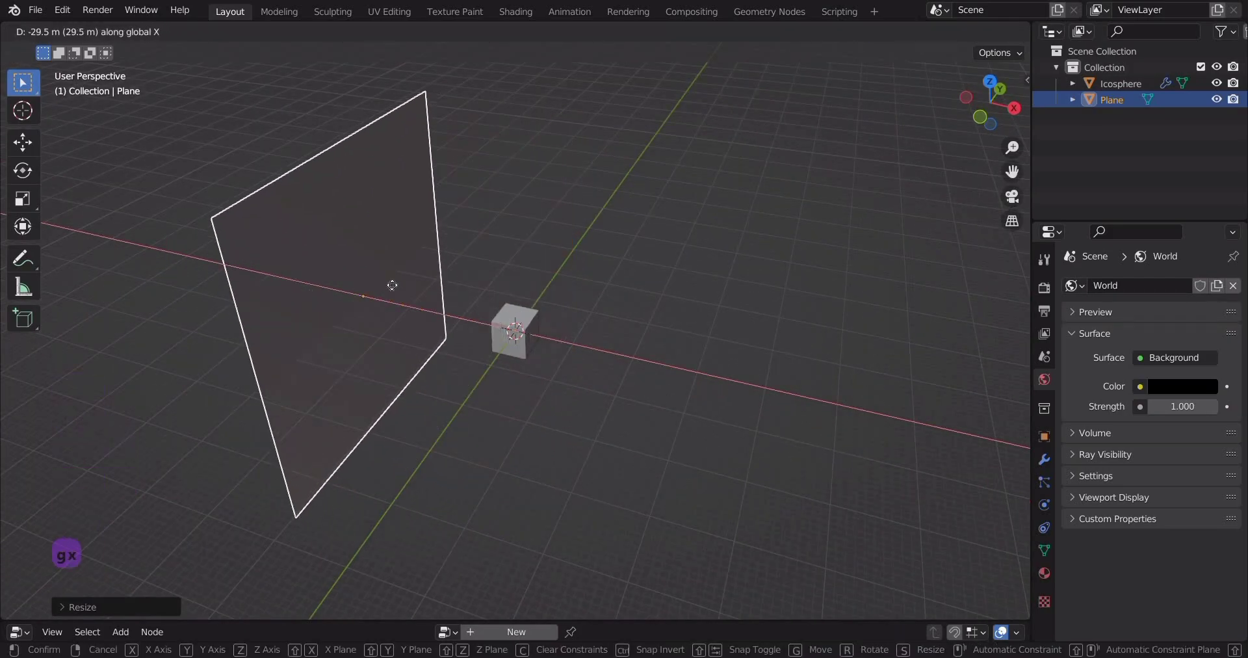
click(390, 284)
middle_drag(486, 279, 565, 286)
scroll(664, 355, up, 4)
middle_drag(469, 300, 567, 333)
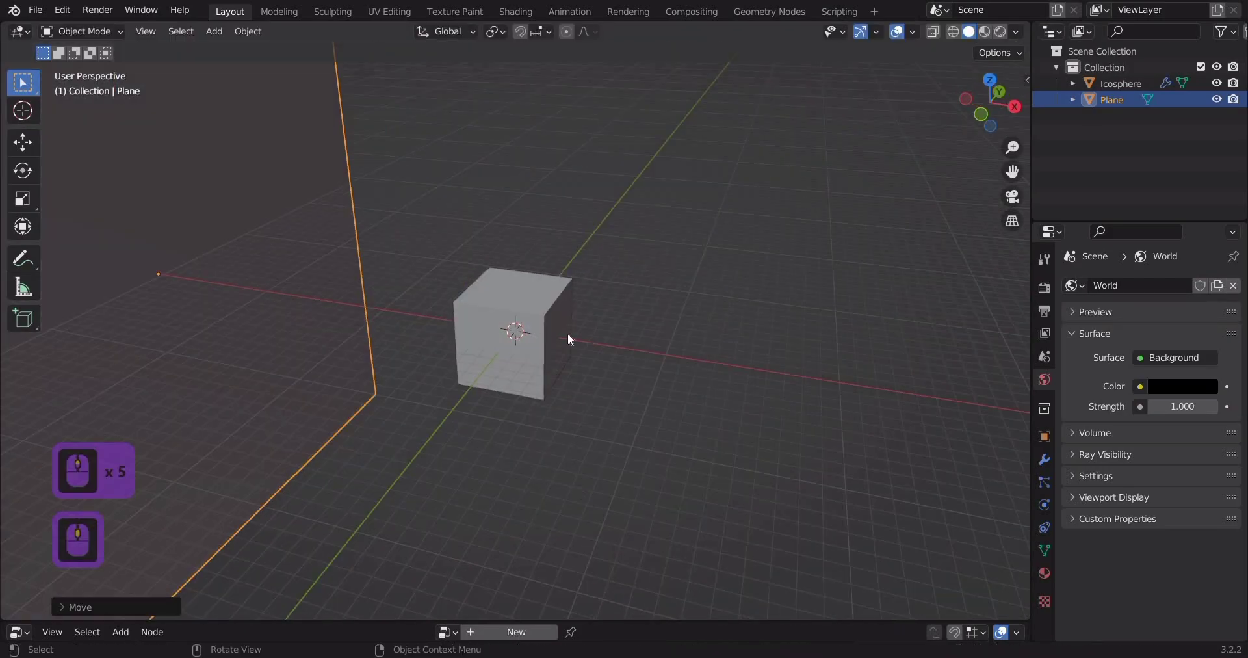
- Add a point light at the center of the volume cube
scroll(567, 333, down, 6)
shift+middle_drag(393, 293, 477, 303)
scroll(477, 302, up, 3)
key(shift+a)
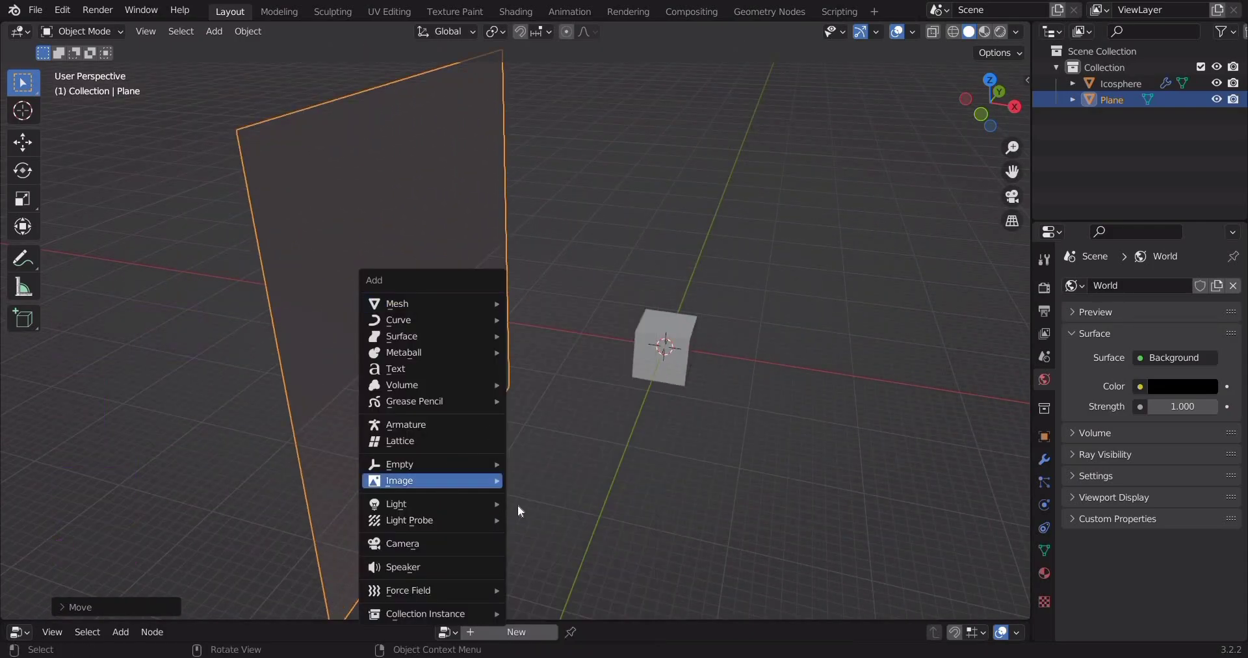
mouse_move(481, 504)
click(578, 503)
shift+middle_drag(742, 354, 504, 356)
scroll(514, 358, up, 3)
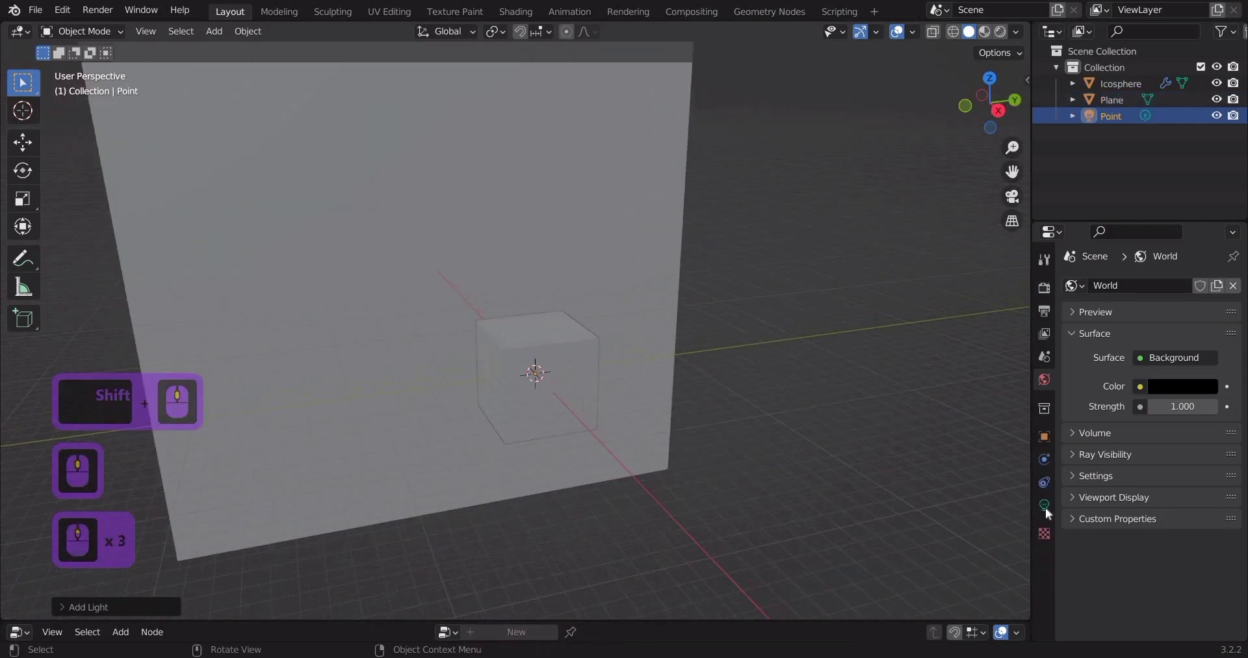
- Set the point light's power to 1000 W and its color to bright blue
click(1044, 507)
click(1177, 395)
text(1000)
key(Return)
click(1174, 377)
click(1156, 195)
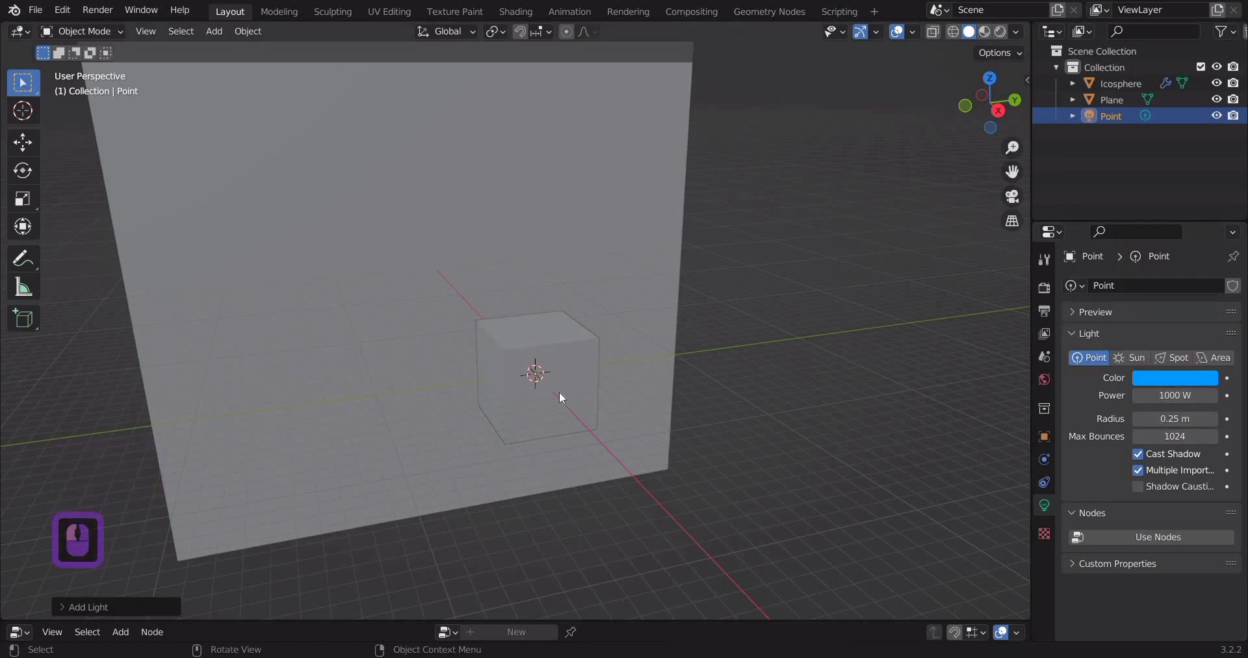
- Duplicate the blue point light and move the copy along the negative X axis to the backdrop plane
scroll(559, 391, up, 1)
key(shift+d)
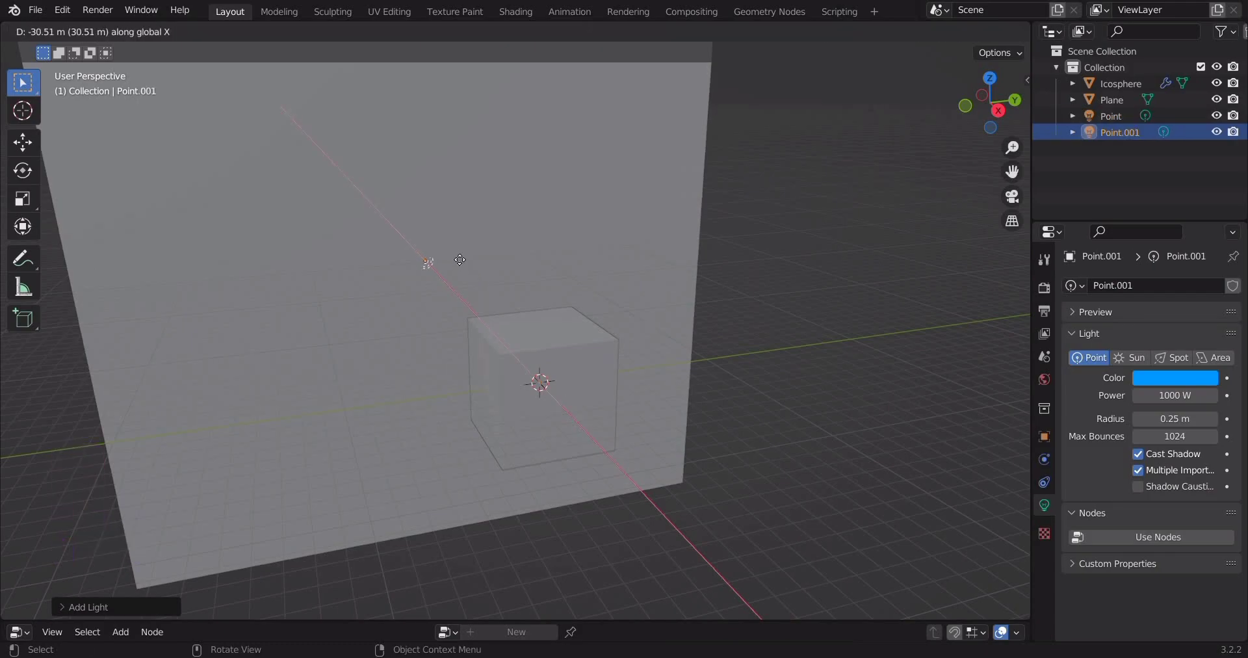
click(656, 384)
- Add a camera at the center of the cube and clear its rotation
middle_drag(653, 382, 598, 399)
scroll(591, 429, up, 3)
shift+middle_drag(517, 434, 521, 413)
middle_drag(530, 359, 559, 354)
key(shift+a)
click(506, 393)
middle_drag(494, 384, 577, 400)
key(alt+r)
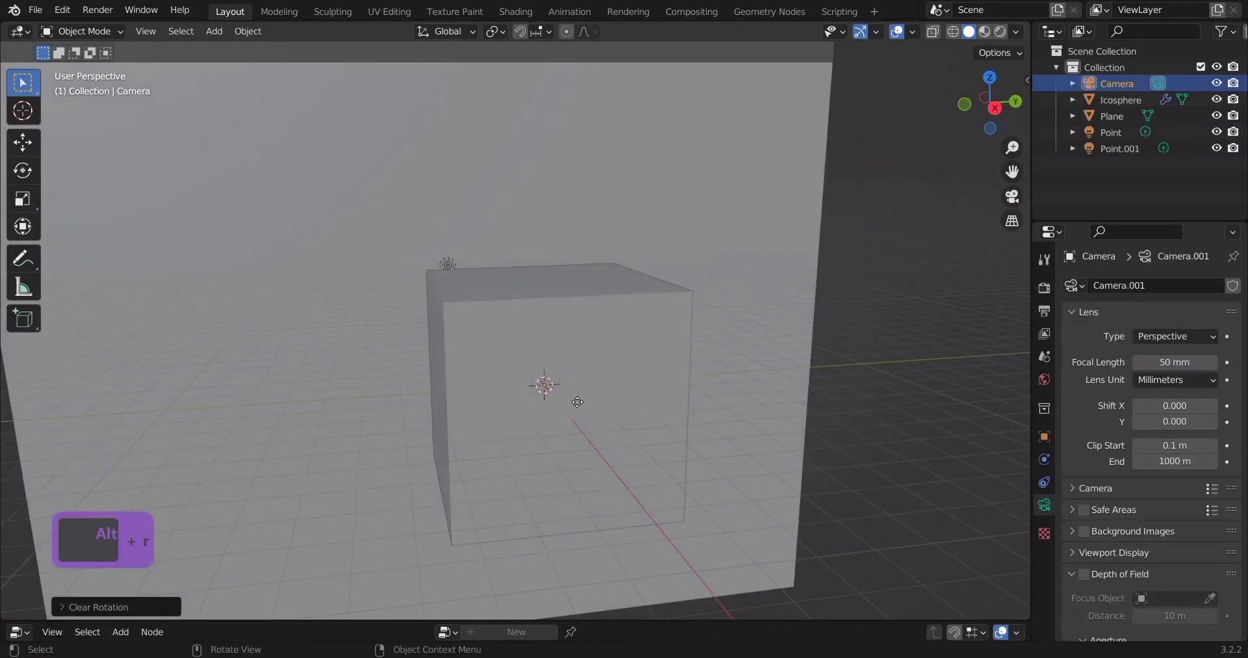
- Move the camera along the X axis away from the backdrop, then rotate it about Z and 90 degrees about Y to face the cube
key(g)
key(x)
click(666, 492)
scroll(656, 481, down, 4)
shift+middle_drag(632, 449, 626, 445)
key(r)
key(z)
key(Return)
text(ry90)
key(Return)
- Look through the camera and move it back along the X axis until the whole cube is in frame
key(KP_0)
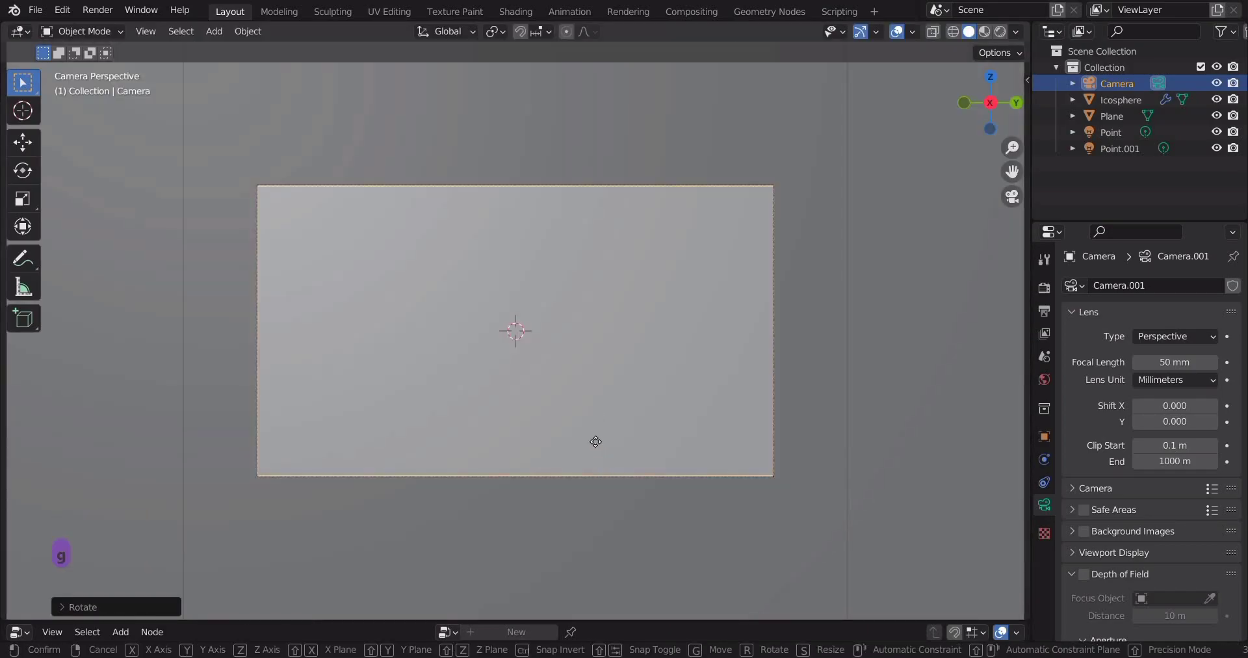
key(g)
key(x)
click(663, 101)
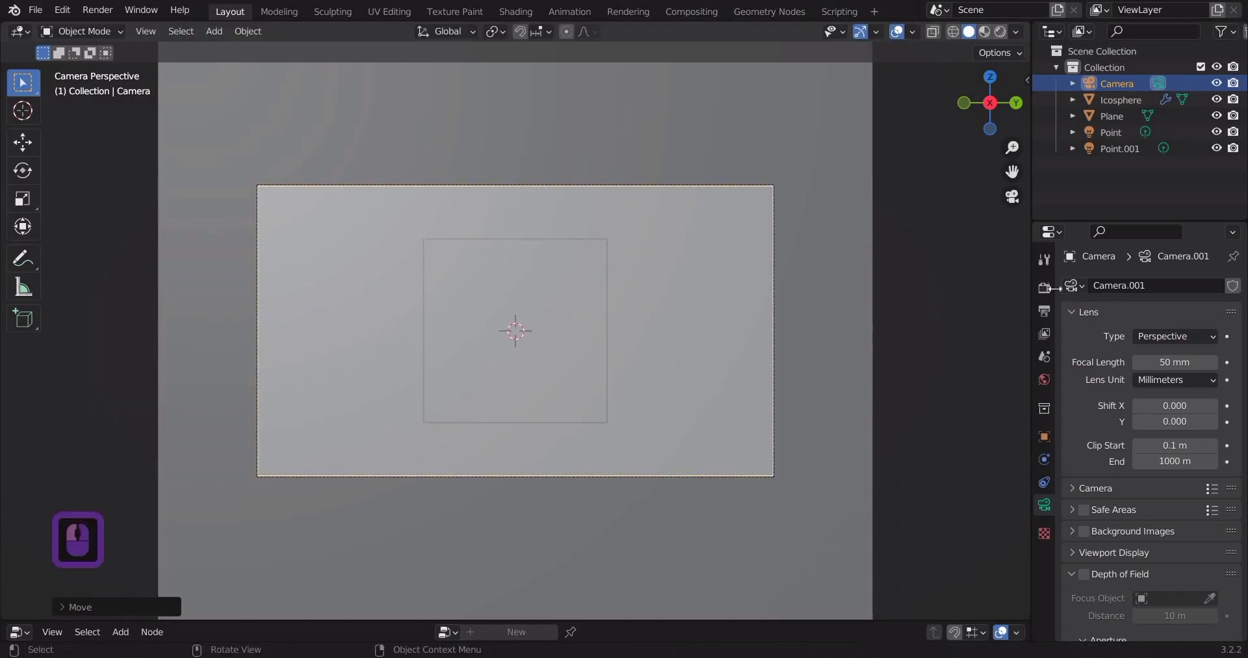
- Set the render resolution to 1440 by 1440 px
click(1044, 288)
click(1043, 311)
drag(1172, 306, 1173, 322)
text(1080)
key(Return)
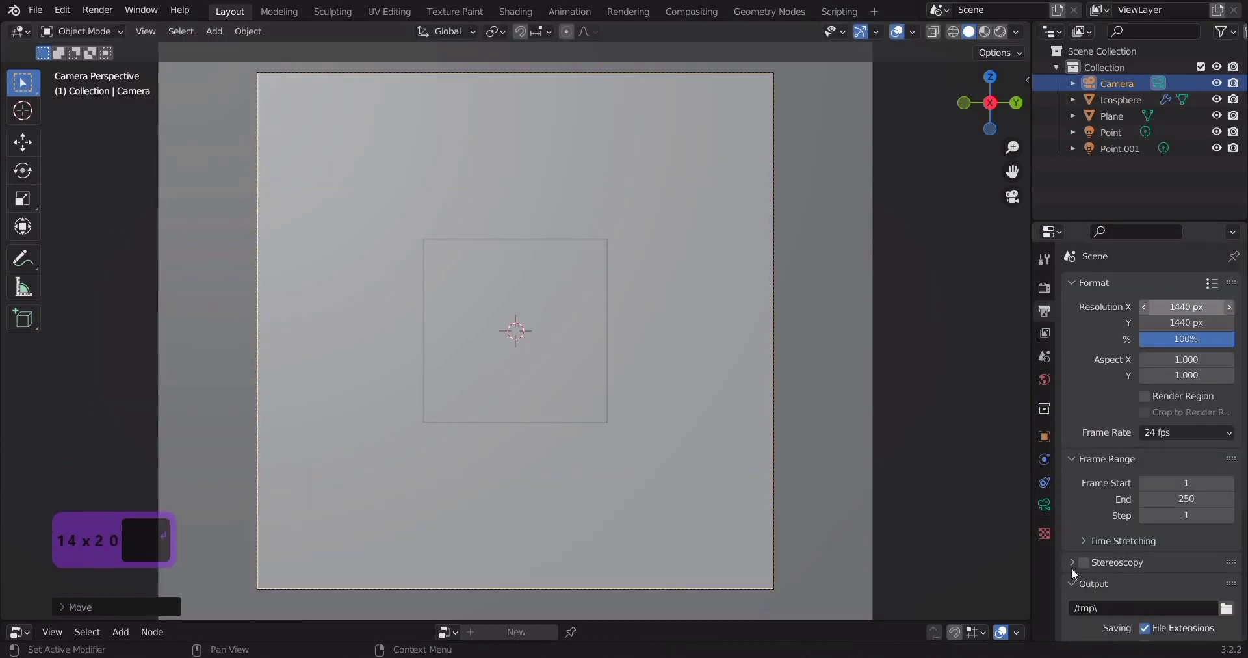
- Increase the camera's focal length until the strand object fills more of the frame, previewing in rendered shading
click(1043, 505)
drag(1174, 362, 1235, 361)
click(1001, 31)
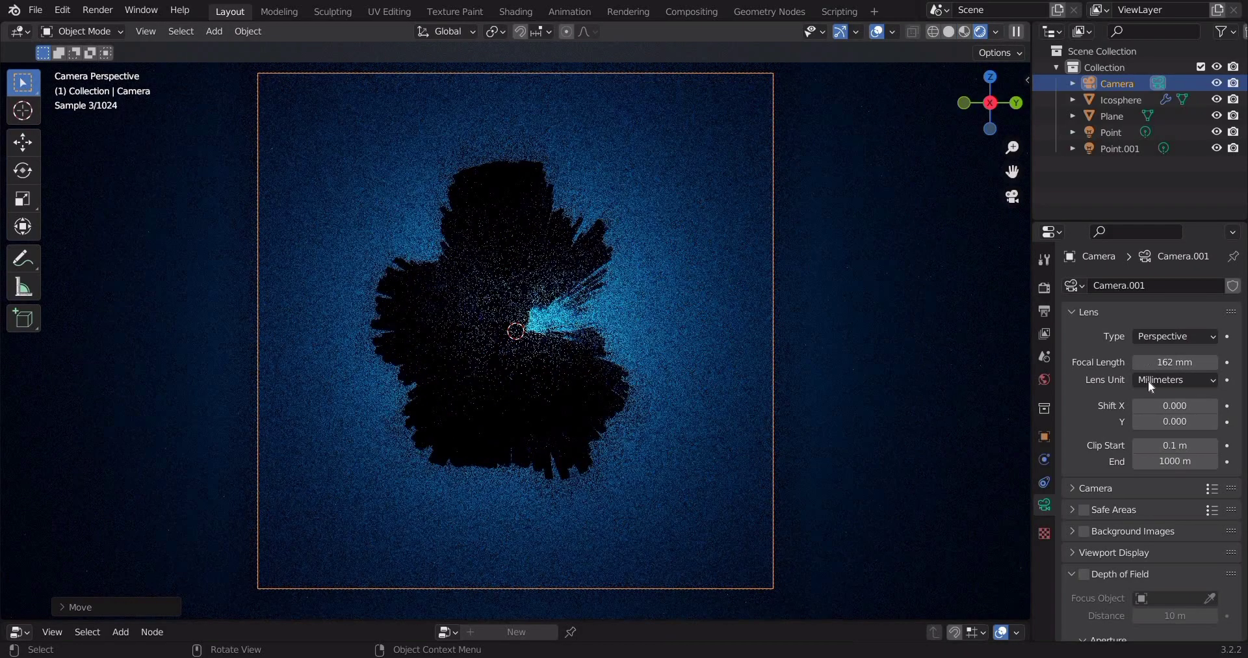
drag(1153, 362, 1176, 362)
- Move the central point light slightly along the Y axis so it lights more of the strands
click(542, 330)
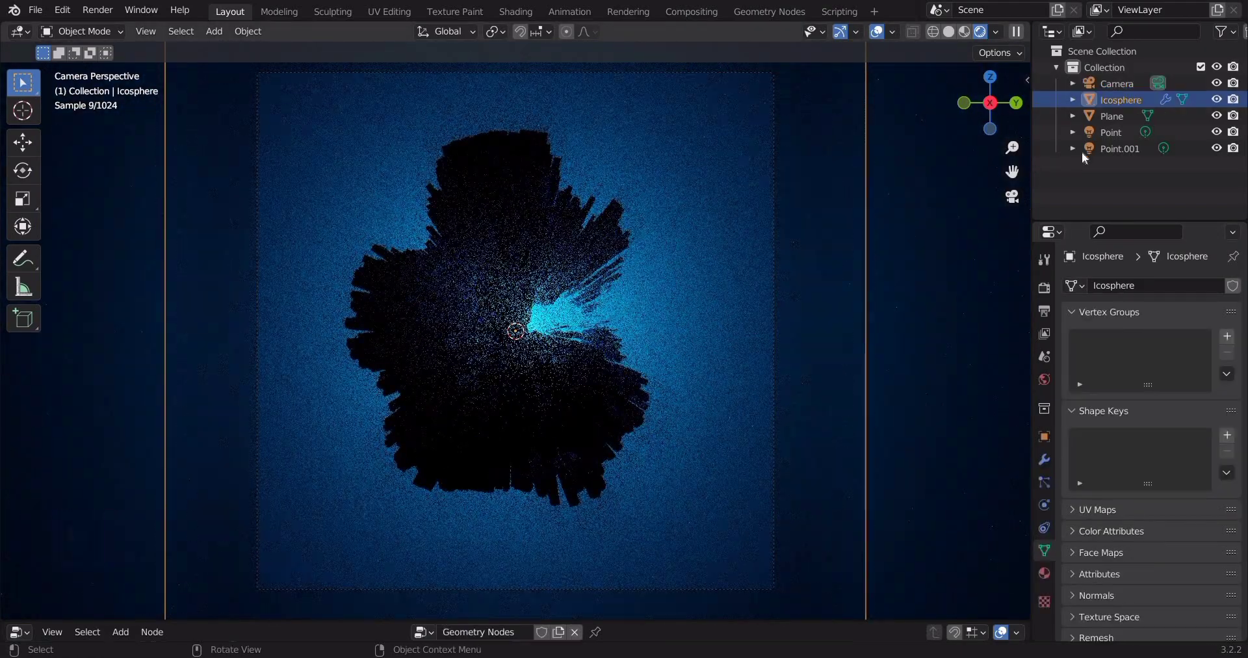
click(523, 345)
key(g)
key(x)
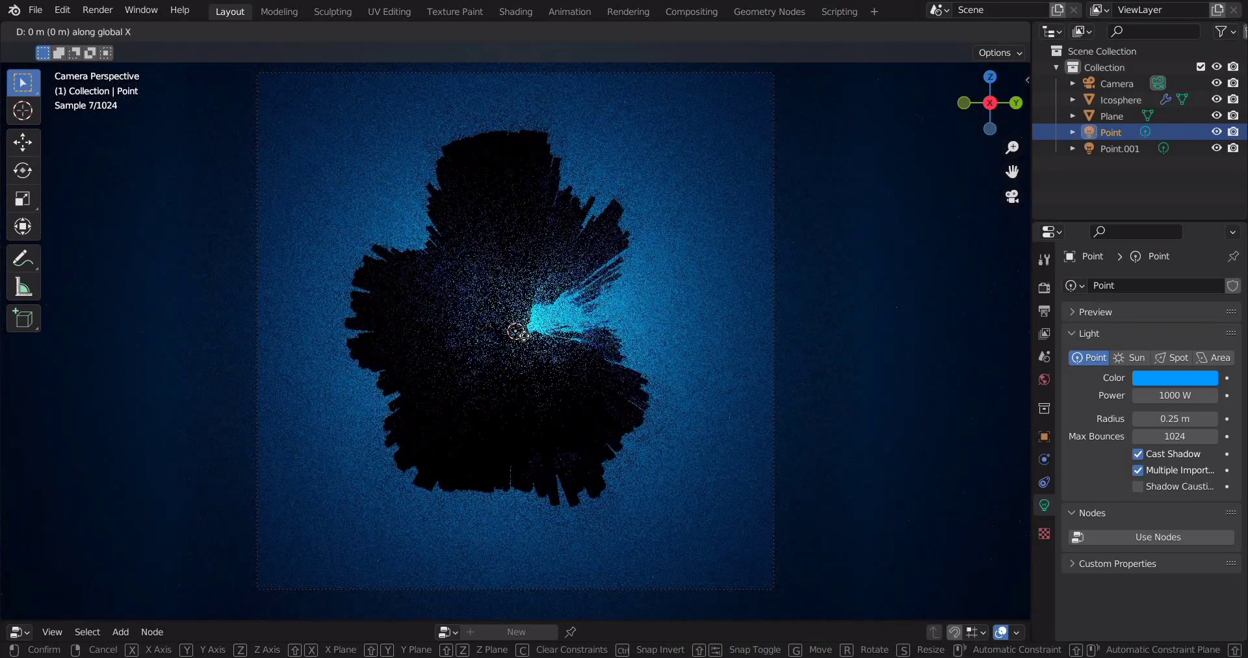
key(y)
click(538, 344)
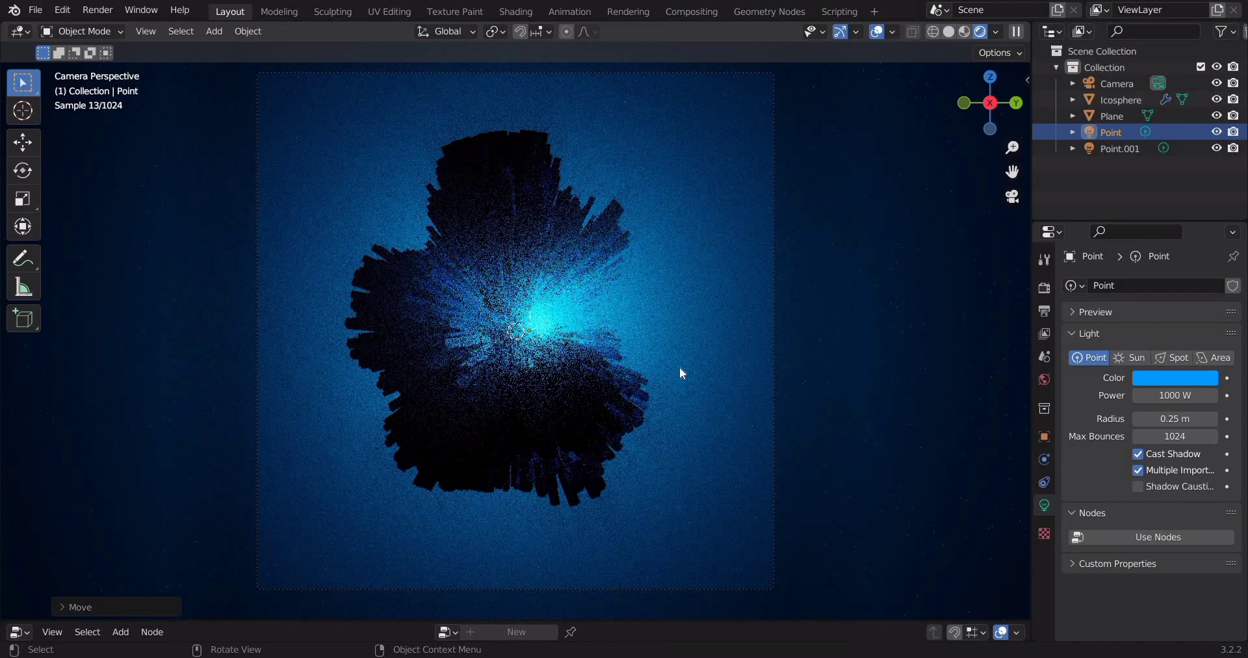
- Return to solid shading and add an area light with a Track To constraint targeting the Icosphere
middle_drag(680, 367, 649, 364)
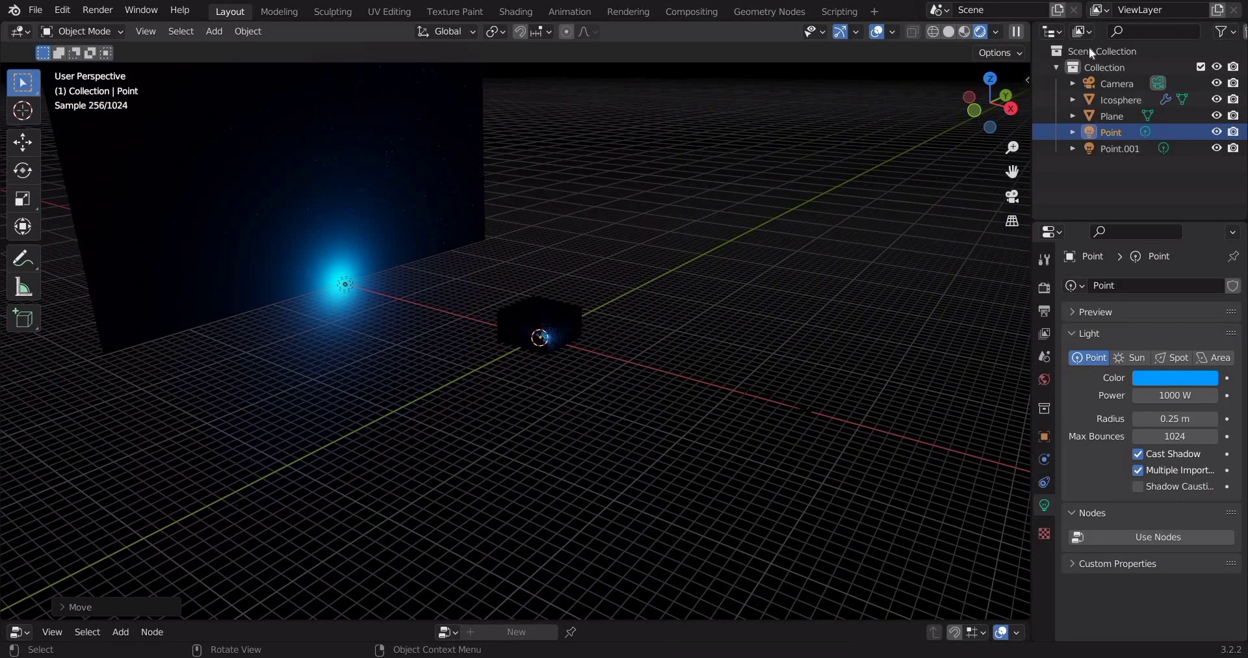
click(948, 31)
scroll(583, 292, up, 4)
scroll(608, 328, up, 2)
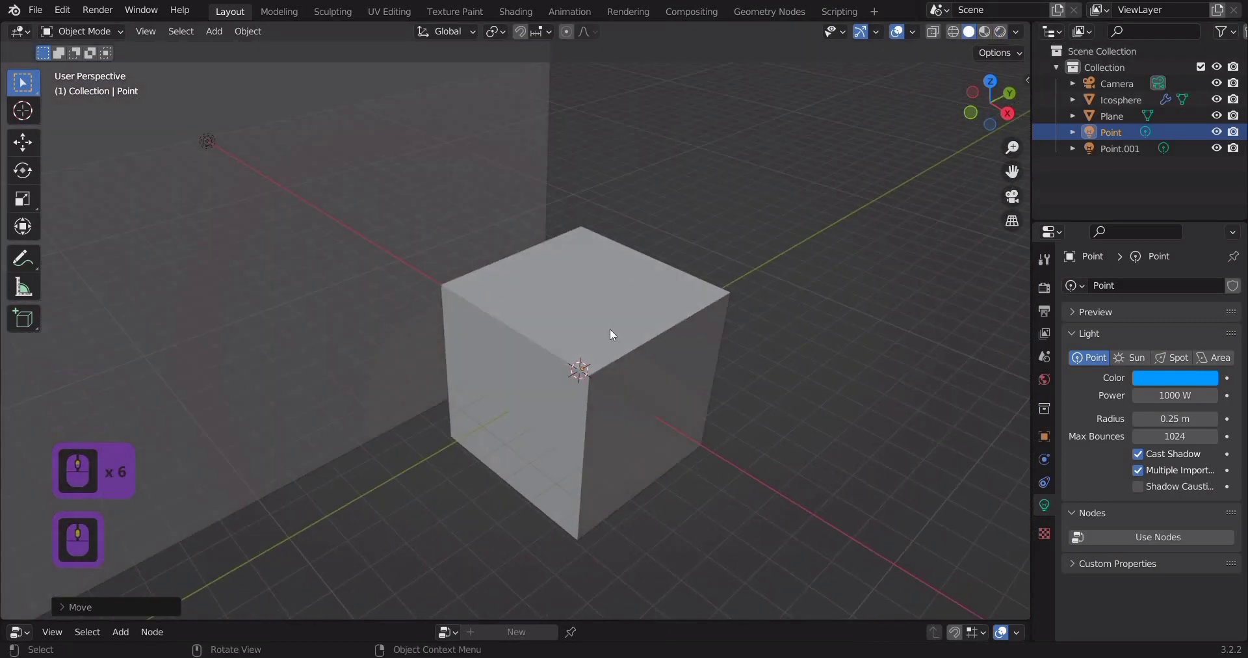
click(551, 353)
shift+middle_drag(535, 260, 533, 240)
key(shift+a)
mouse_move(533, 240)
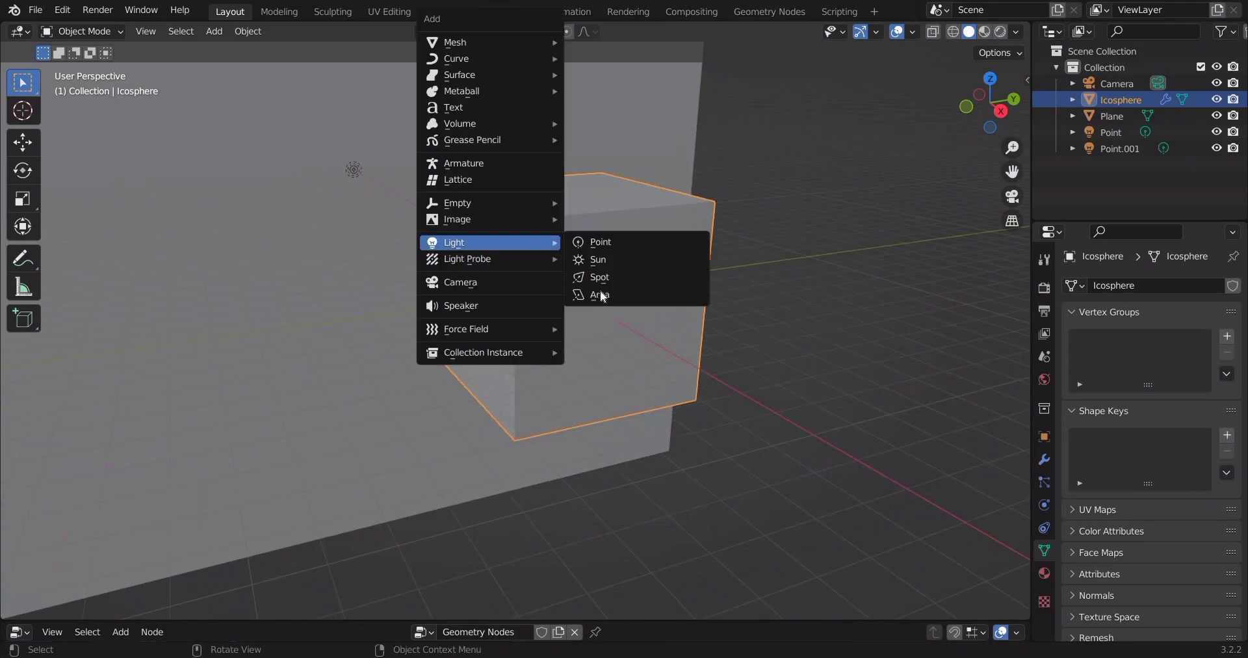
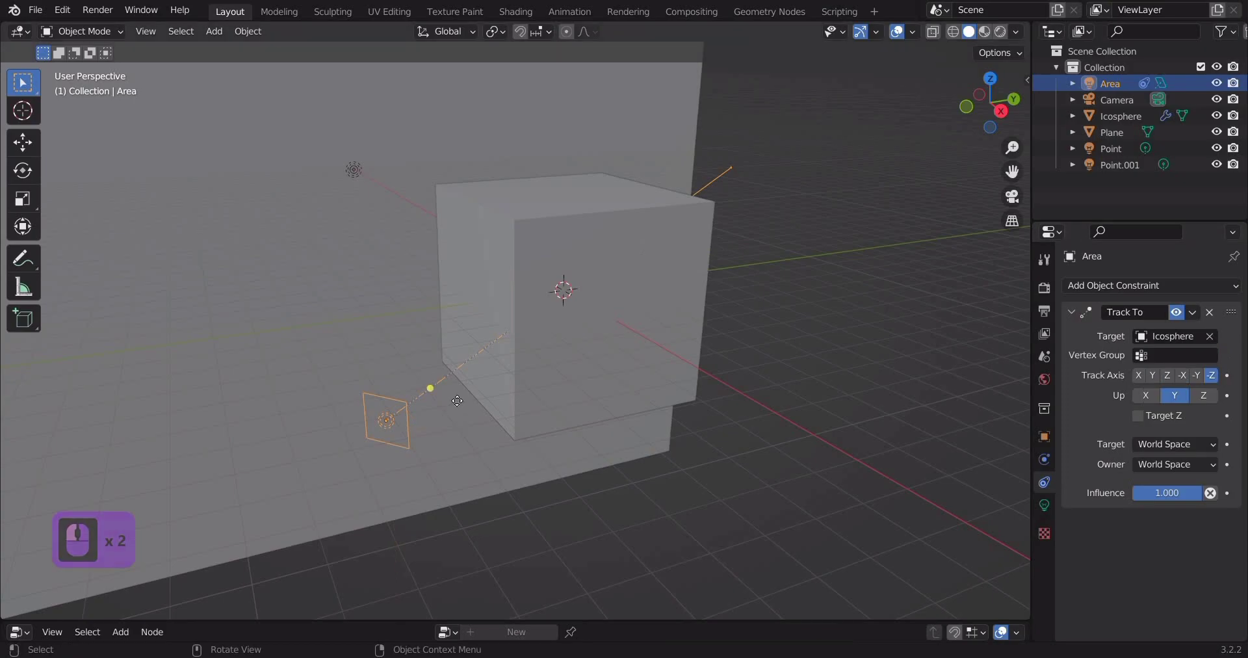
- Raise the area light along the Z axis so it shines down on the icosphere
key(g)
key(z)
click(610, 212)
middle_drag(610, 212, 1170, 396)
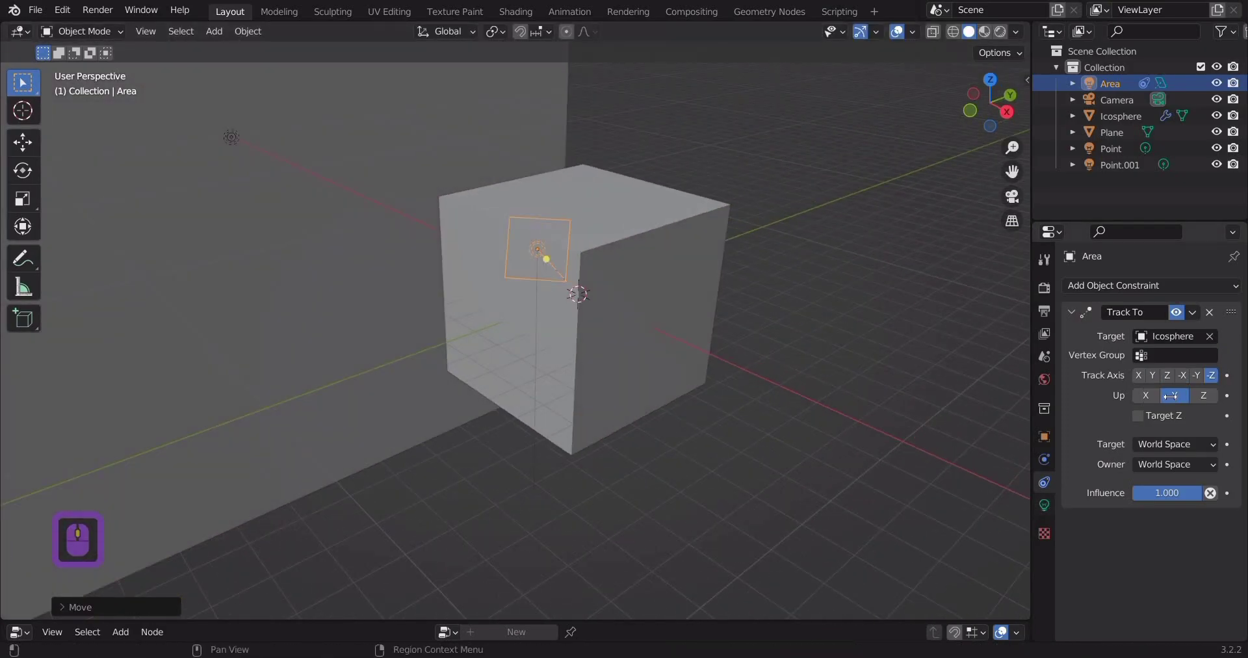
- Set the area light's power to 300 W and its color to light blue, and preview the rendered camera view
click(1044, 505)
text(300 W)
key(Return)
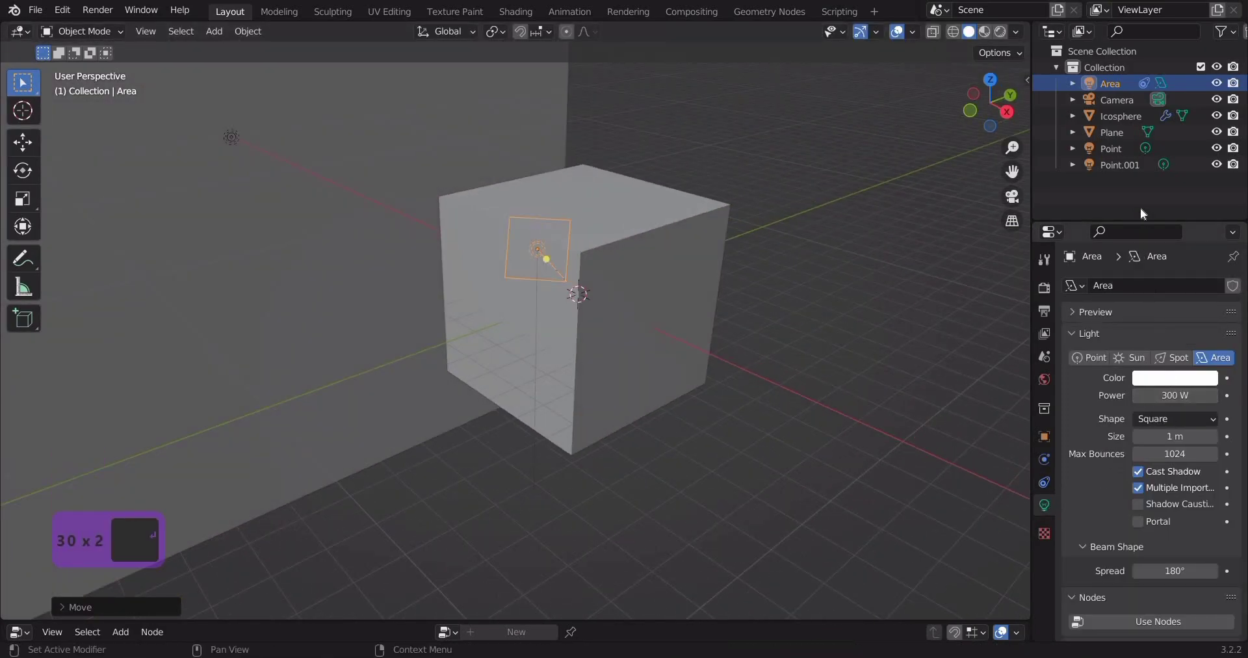
click(1175, 377)
click(1154, 188)
key(KP_0)
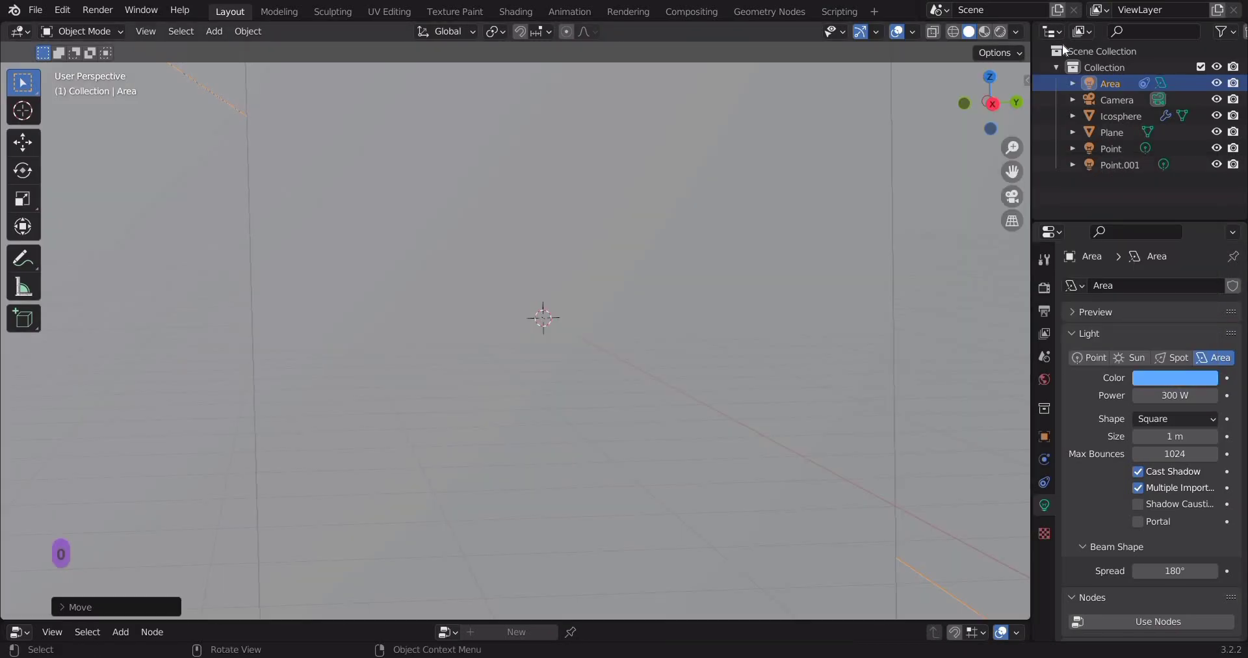
click(998, 30)
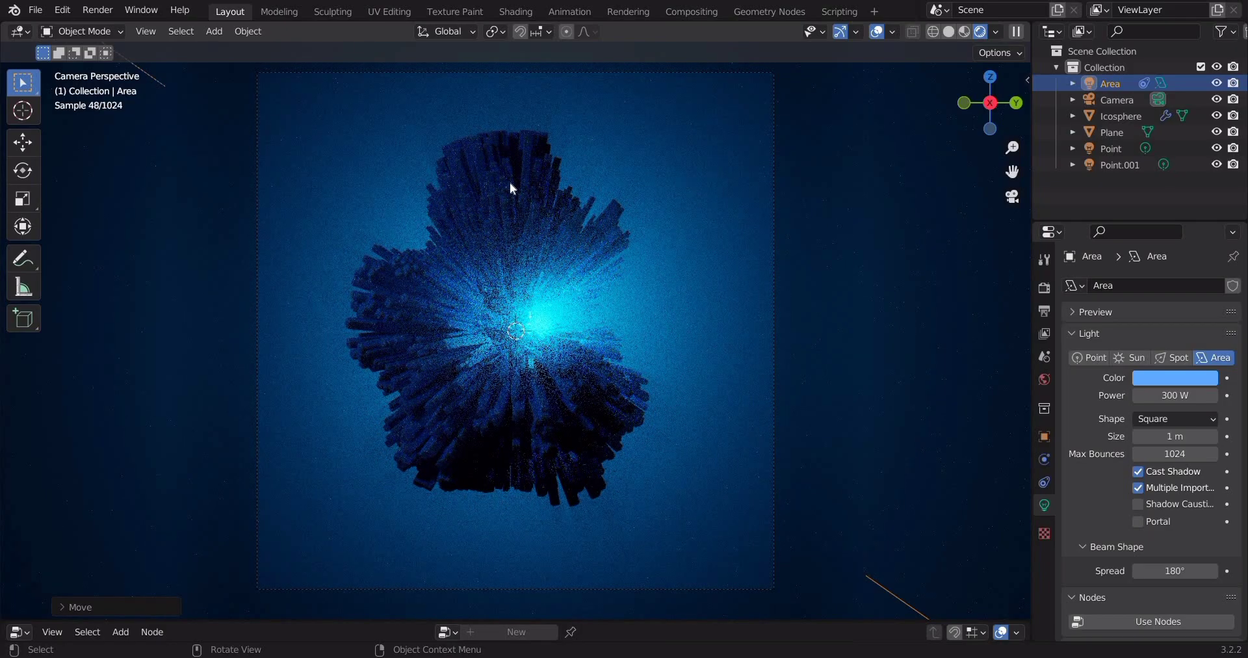
- Change the base color of the icosphere's Material.002 to a deeper, more saturated blue
click(525, 250)
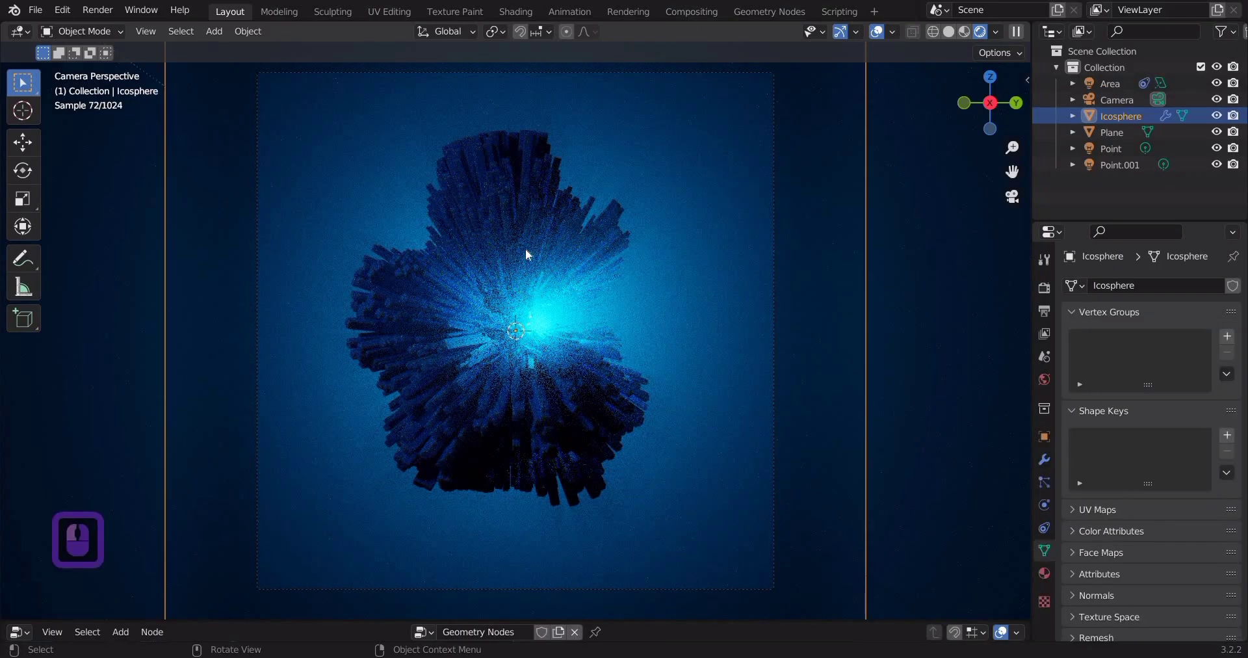
click(1043, 576)
click(1183, 520)
click(1146, 300)
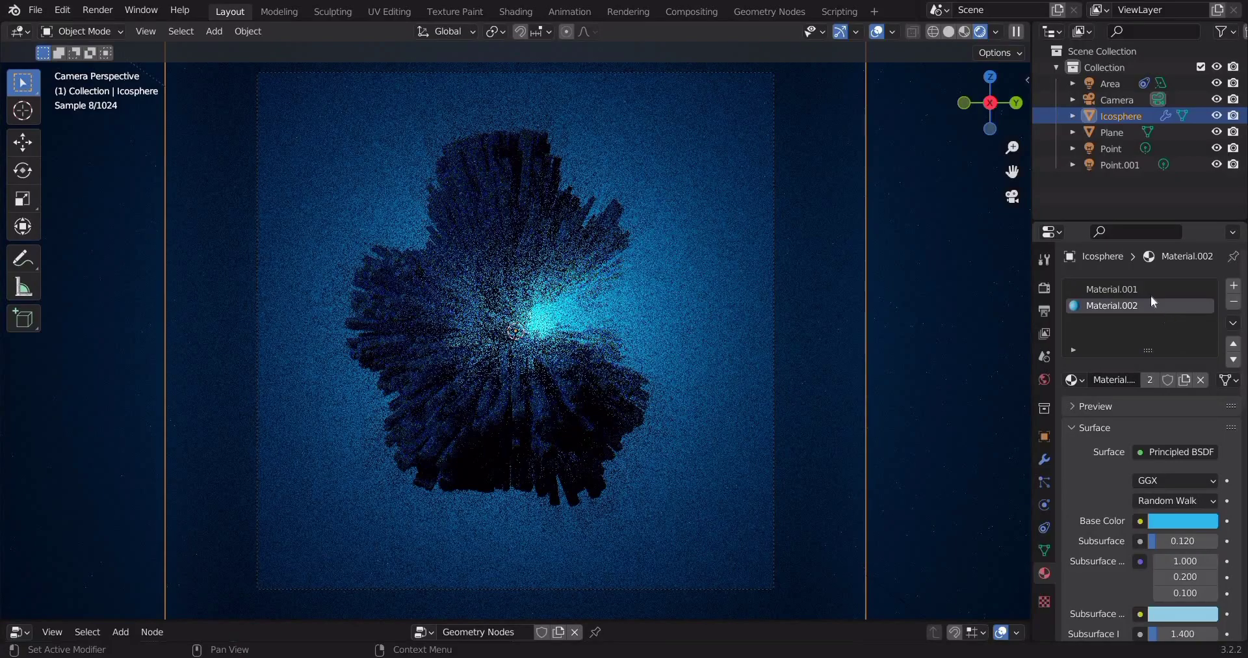
click(1182, 520)
click(1149, 291)
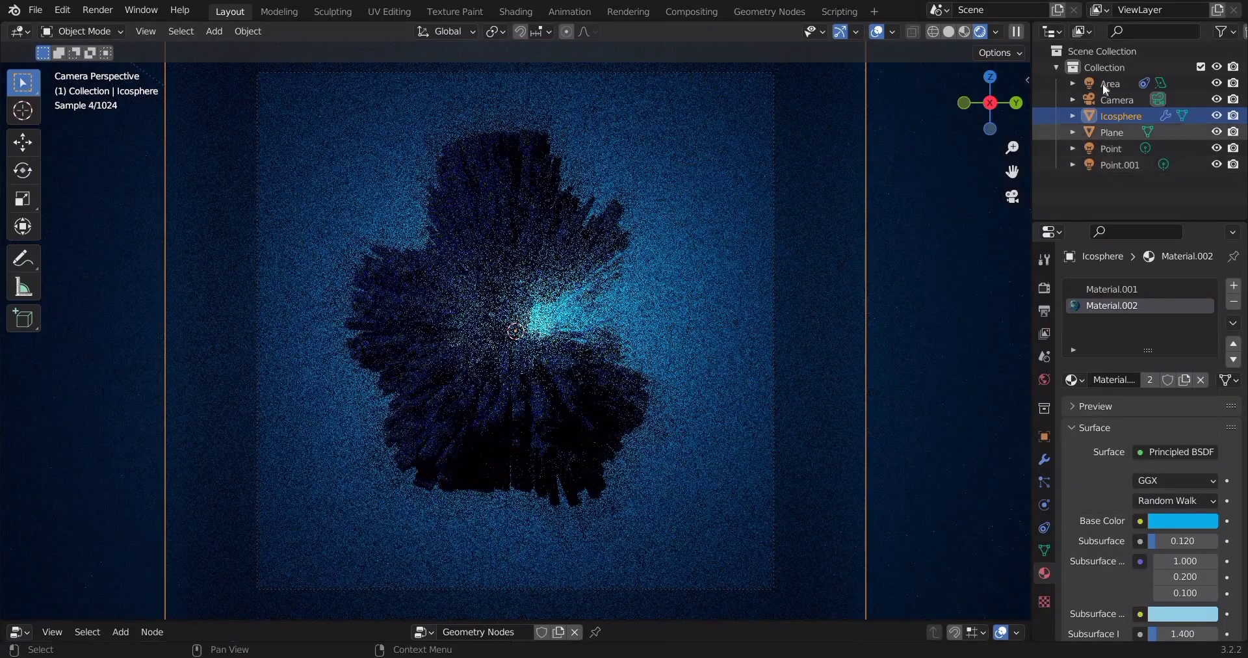
- Set the area light's power to 500 W and adjust its color
click(1106, 83)
double_click(1169, 395)
text(500)
key(Return)
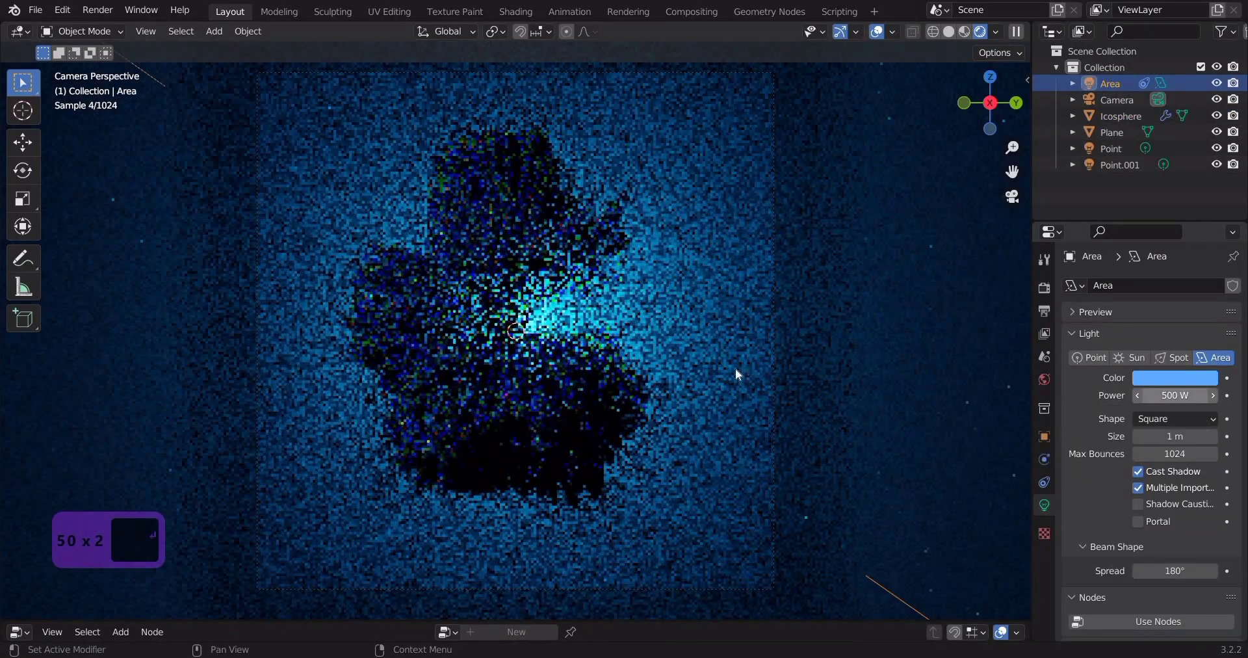
click(1174, 378)
click(1120, 191)
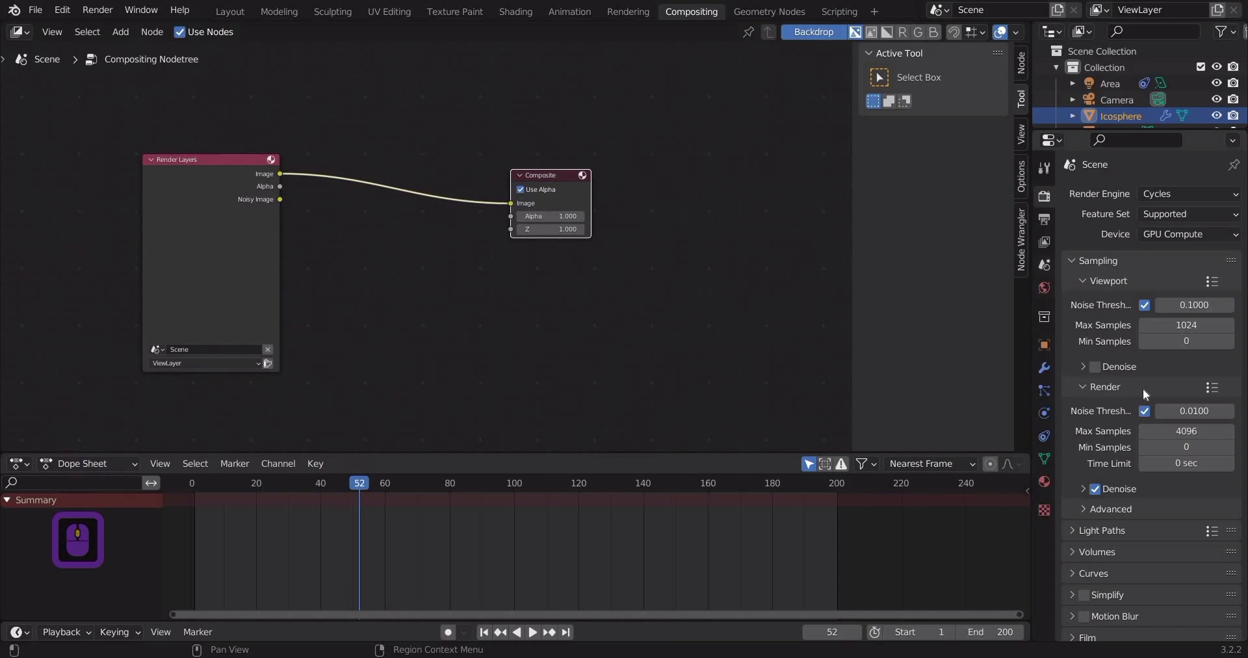
- Enable the Denoising Data pass for the view layer and add a Denoise node to the compositing tree
click(1044, 242)
click(1144, 417)
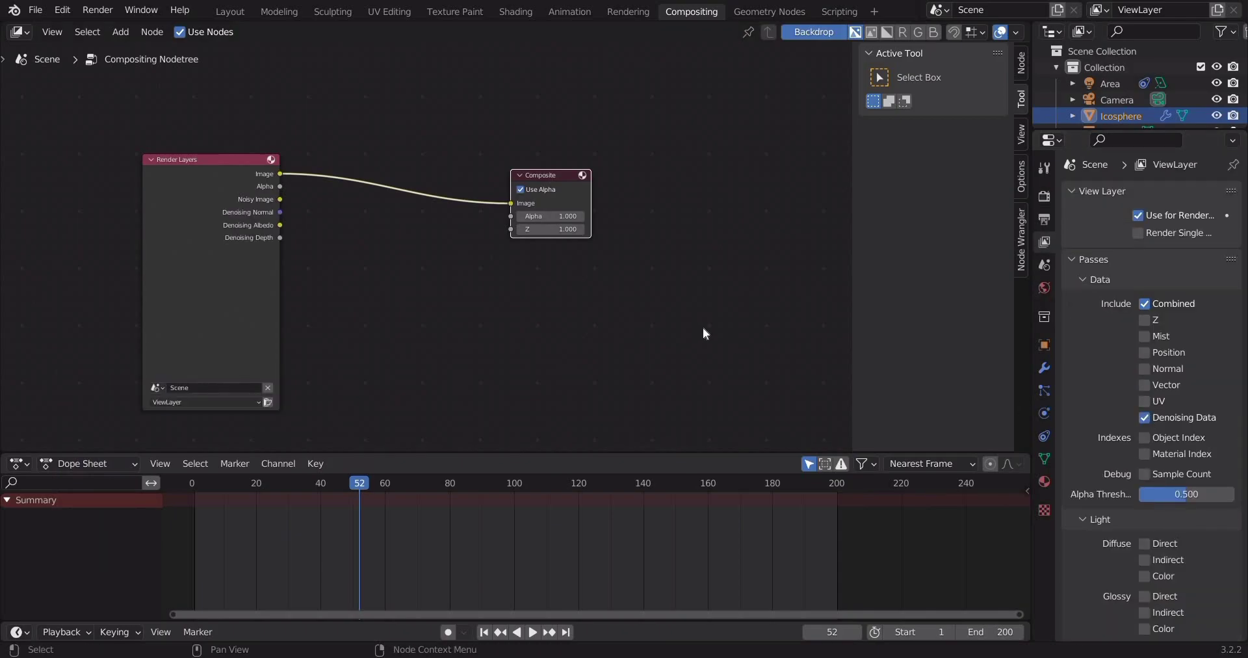
key(shift+a)
click(392, 139)
text(den)
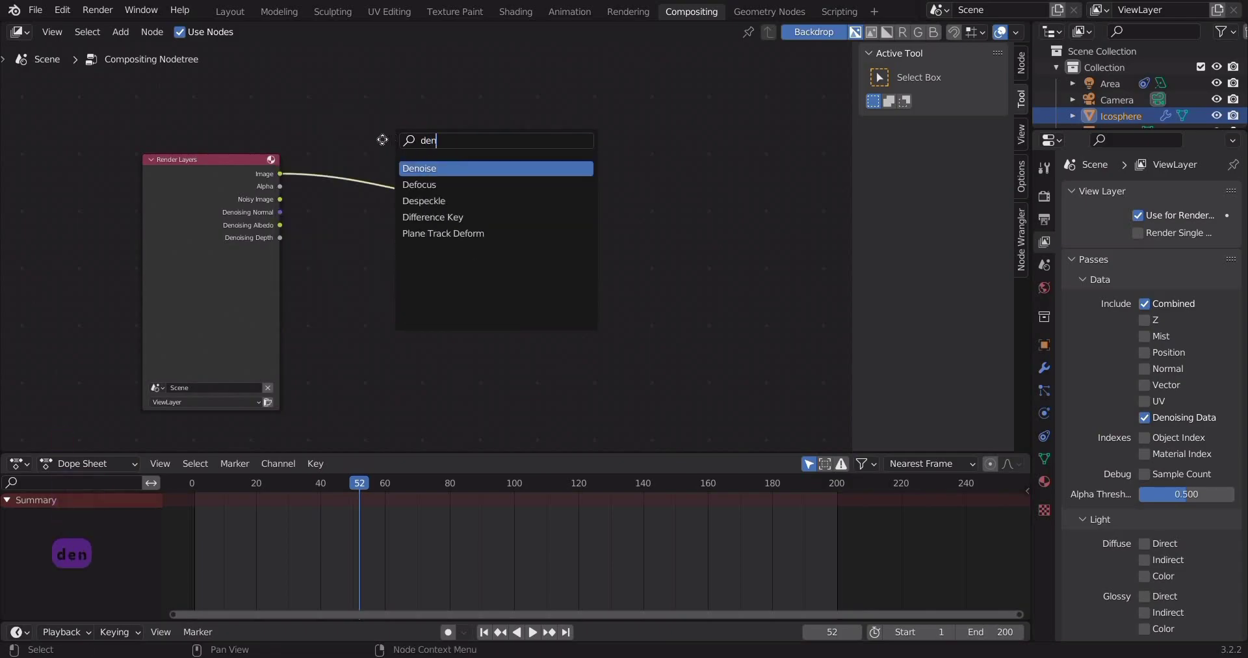
key(Return)
- Connect Noisy Image, Denoising Normal and Denoising Albedo to the Denoise node, and move the Composite node farther away
click(278, 197)
drag(279, 199, 349, 247)
middle_drag(594, 276, 511, 273)
middle_drag(415, 193, 358, 203)
drag(409, 185, 684, 180)
- Add a Glare node and insert it between the Denoise and Composite nodes
key(shift+a)
click(498, 128)
text(flane)
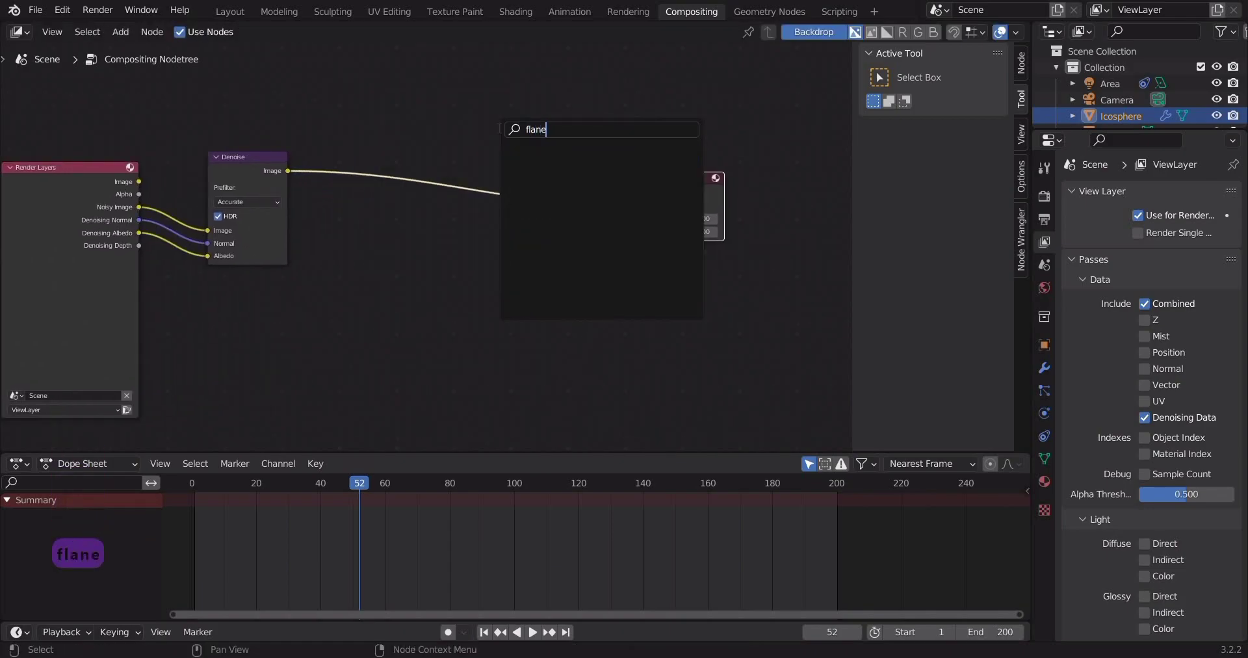
key(BackSpace)
key(BackSpace)
key(BackSpace)
key(BackSpace)
key(BackSpace)
key(BackSpace)
key(BackSpace)
key(BackSpace)
key(BackSpace)
key(BackSpace)
key(BackSpace)
key(BackSpace)
key(BackSpace)
key(BackSpace)
key(BackSpace)
key(BackSpace)
key(BackSpace)
key(BackSpace)
text(gla)
key(Return)
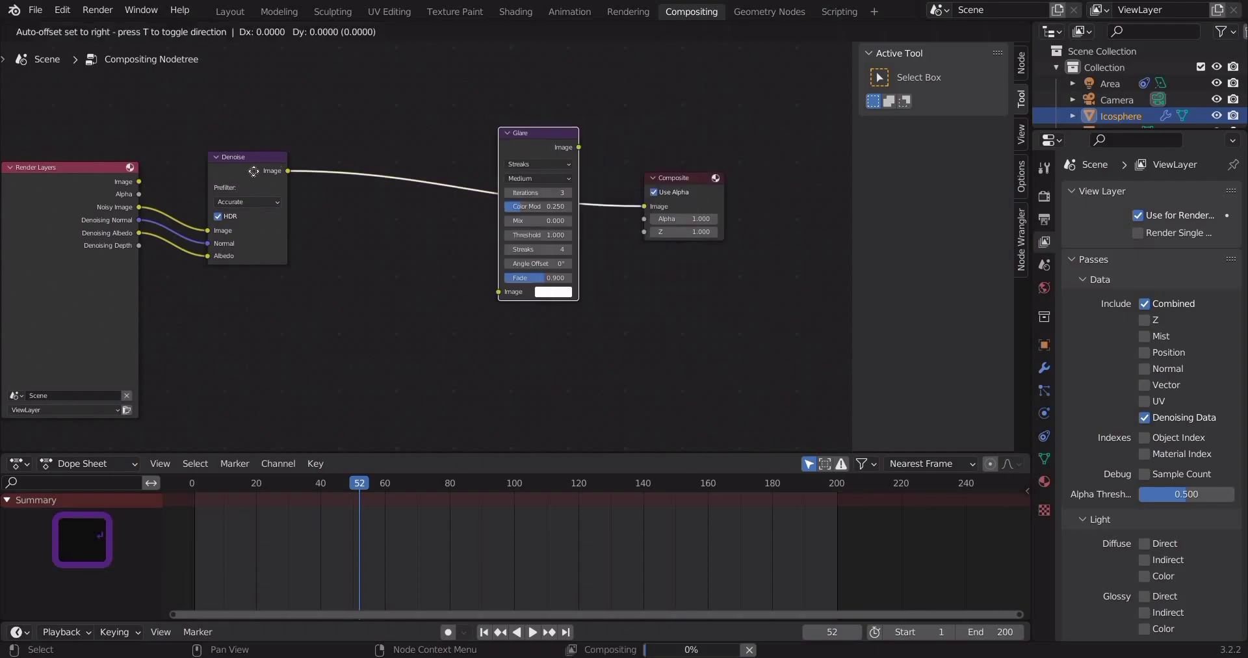
click(373, 154)
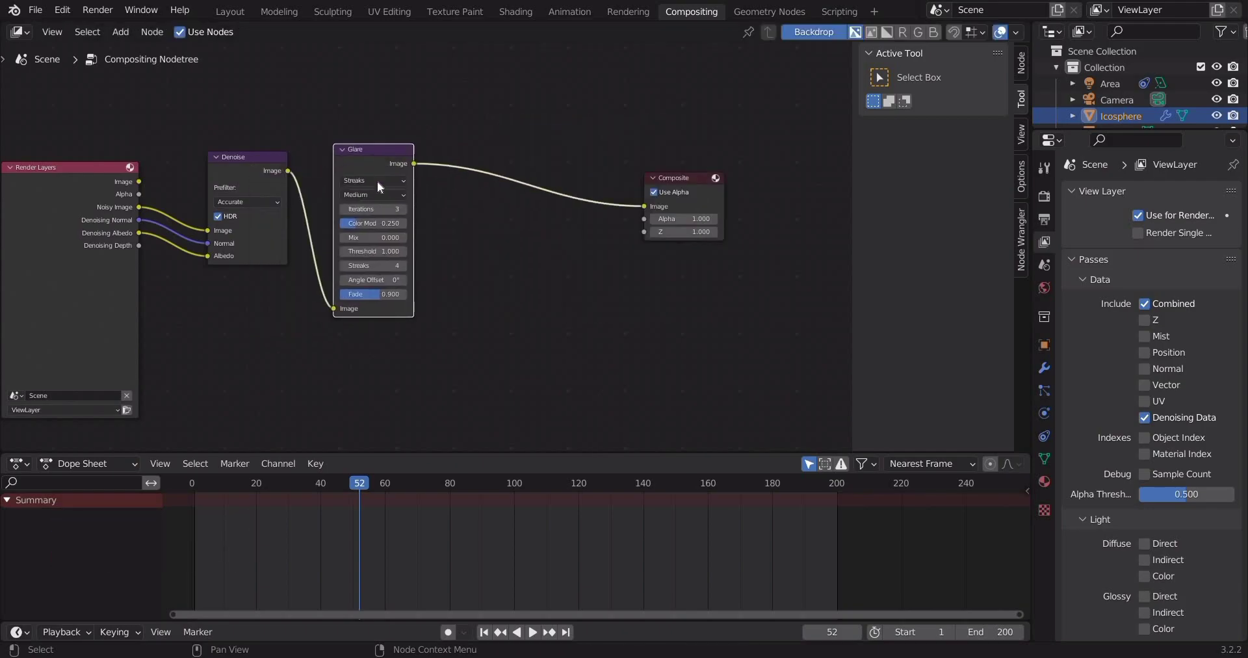
- Set the Glare node's type to Fog Glow and its quality to Low
click(377, 181)
click(368, 193)
click(365, 194)
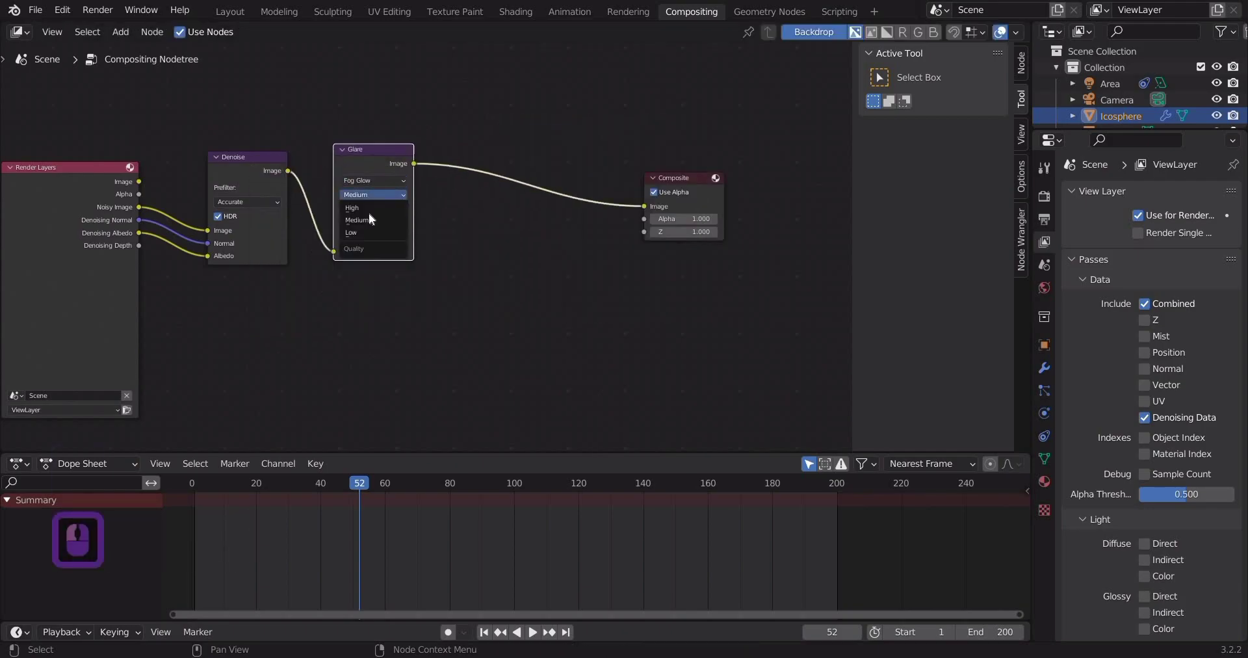
click(362, 232)
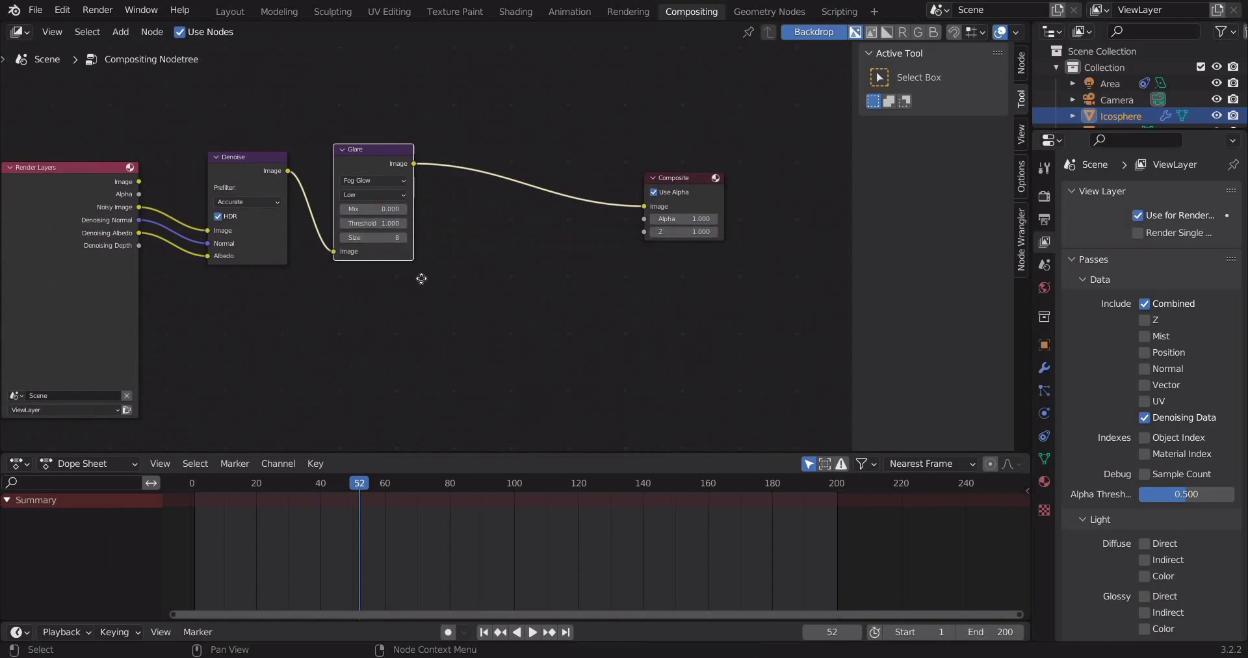
- Add a Lens Distortion node and insert it between the Glare and Composite nodes
scroll(416, 281, down, 1)
key(shift+a)
click(419, 134)
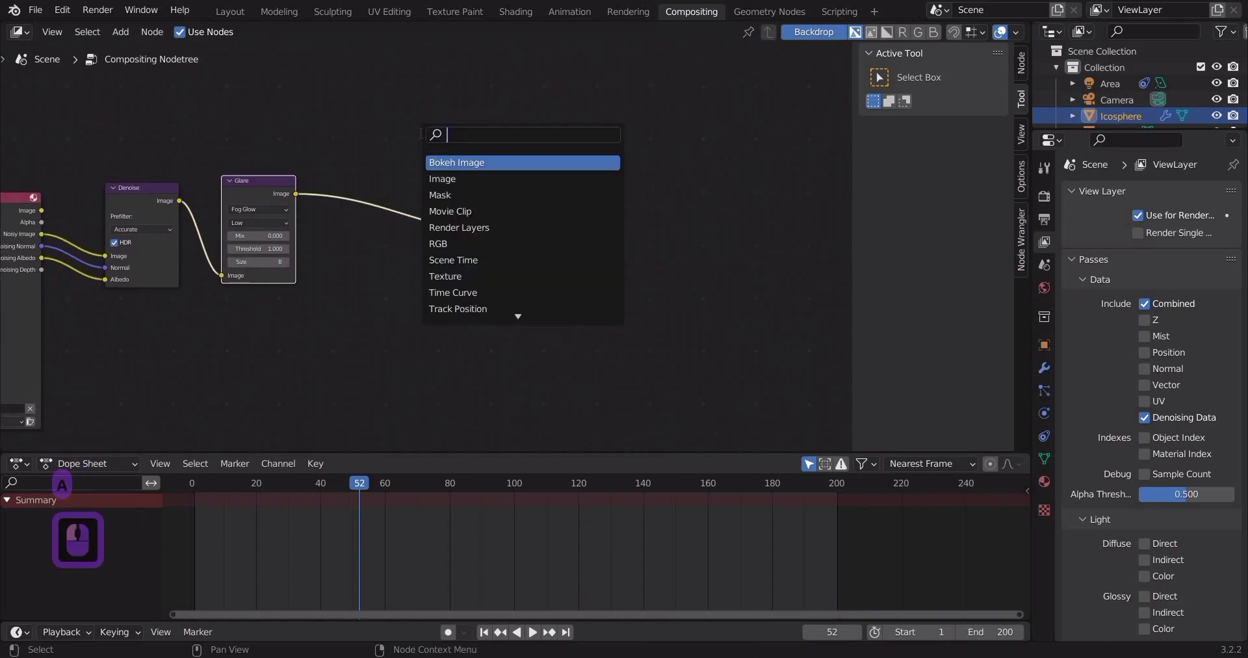
text(len)
key(Return)
click(391, 165)
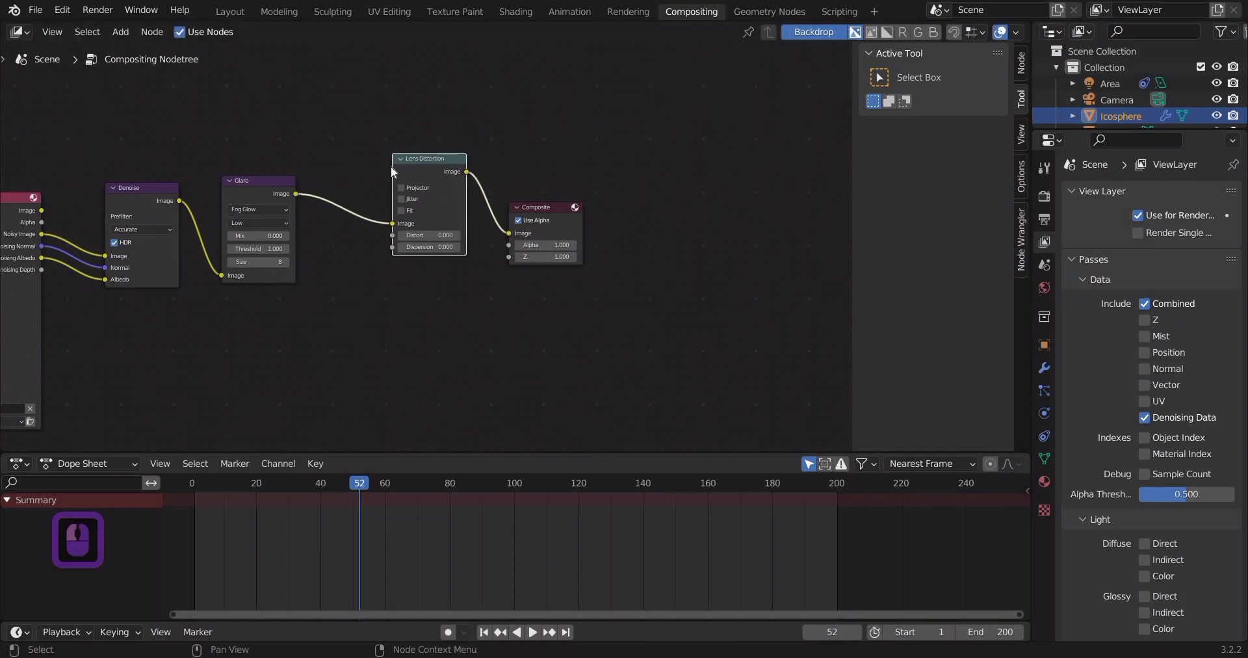
- Set the Lens Distortion node's Dispersion to 0.025 and save the file
scroll(422, 242, up, 3)
double_click(454, 248)
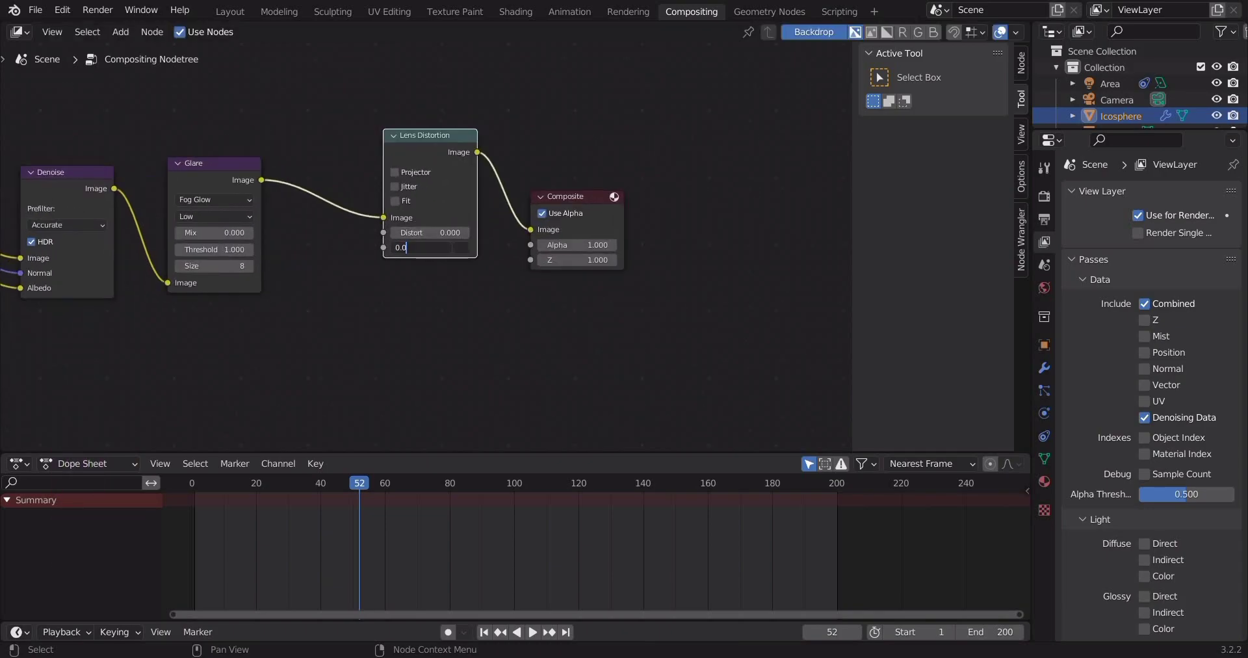
key(Return)
scroll(523, 316, down, 3)
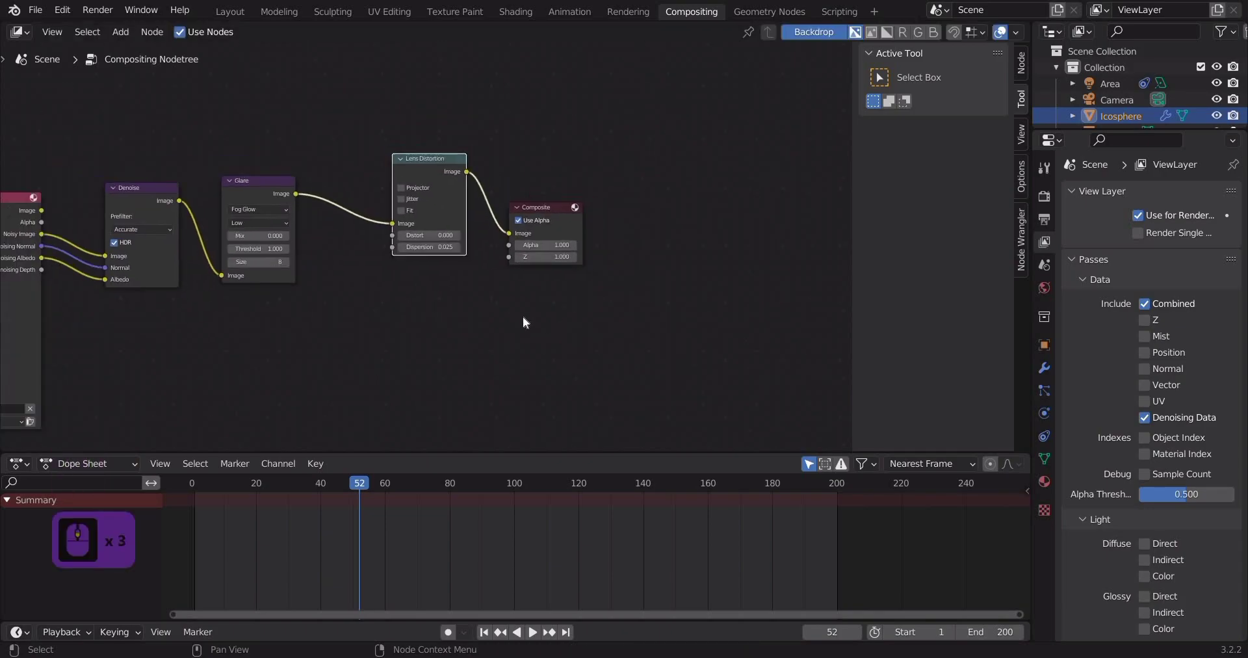
middle_drag(324, 290, 502, 306)
key(ctrl+s)
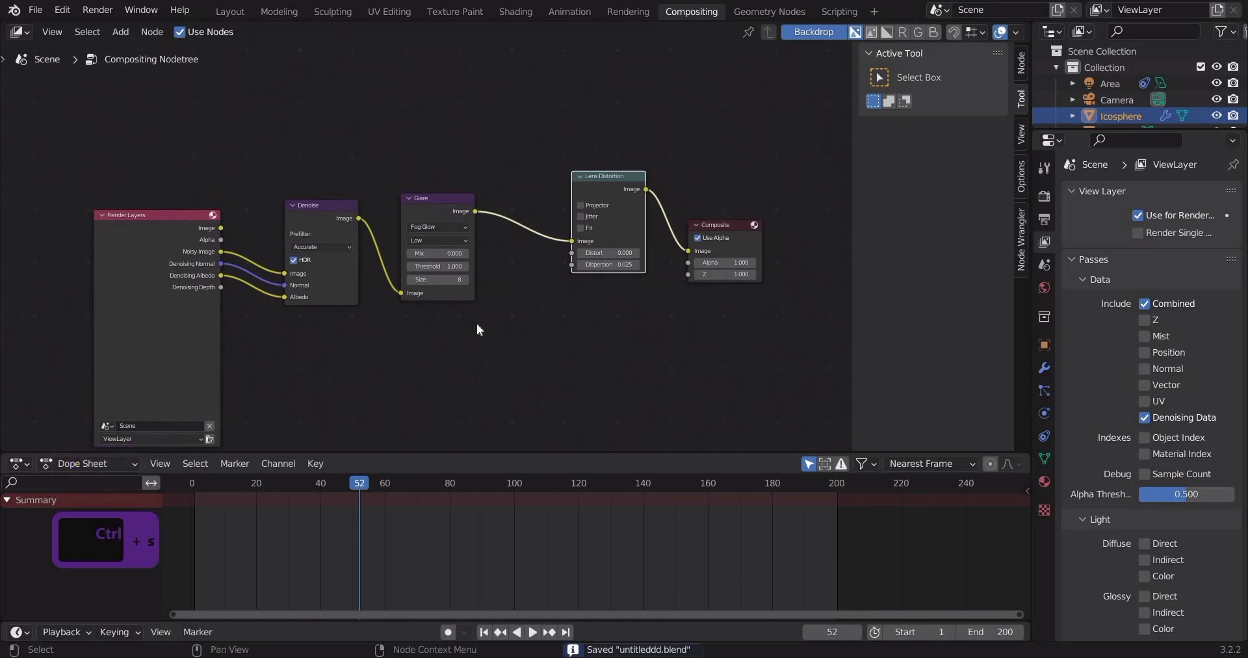
- Return to the Layout workspace with solid viewport shading and set the render's Max Samples to 200
click(236, 15)
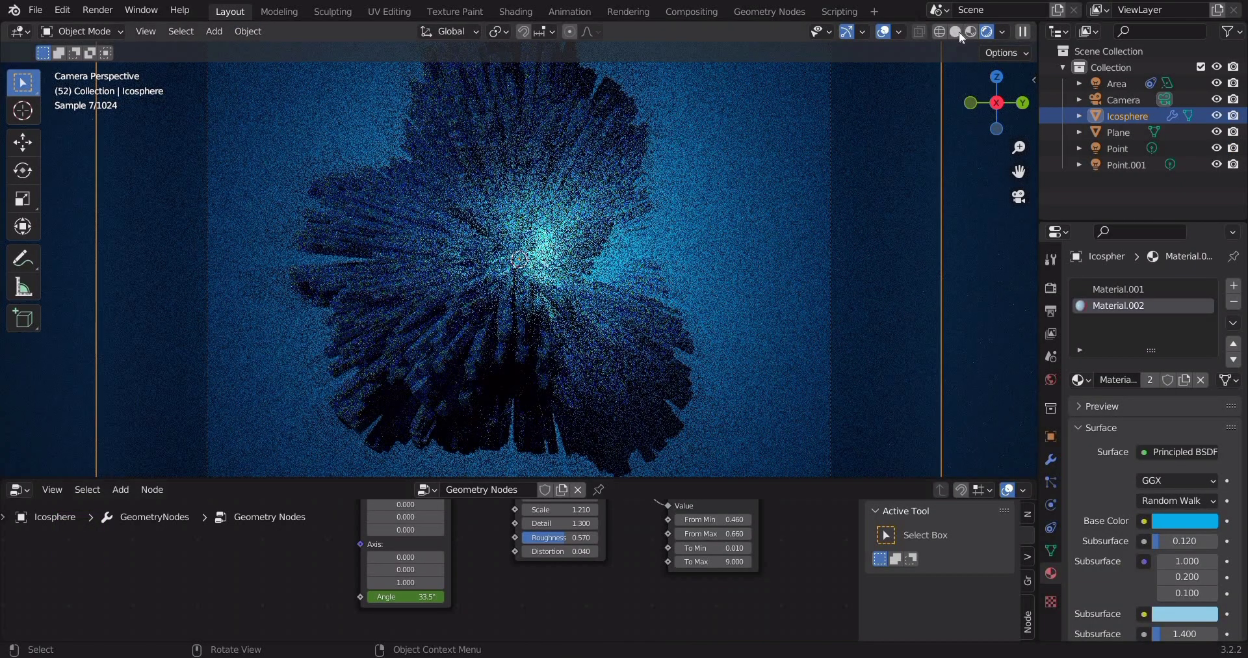
click(957, 31)
click(1050, 288)
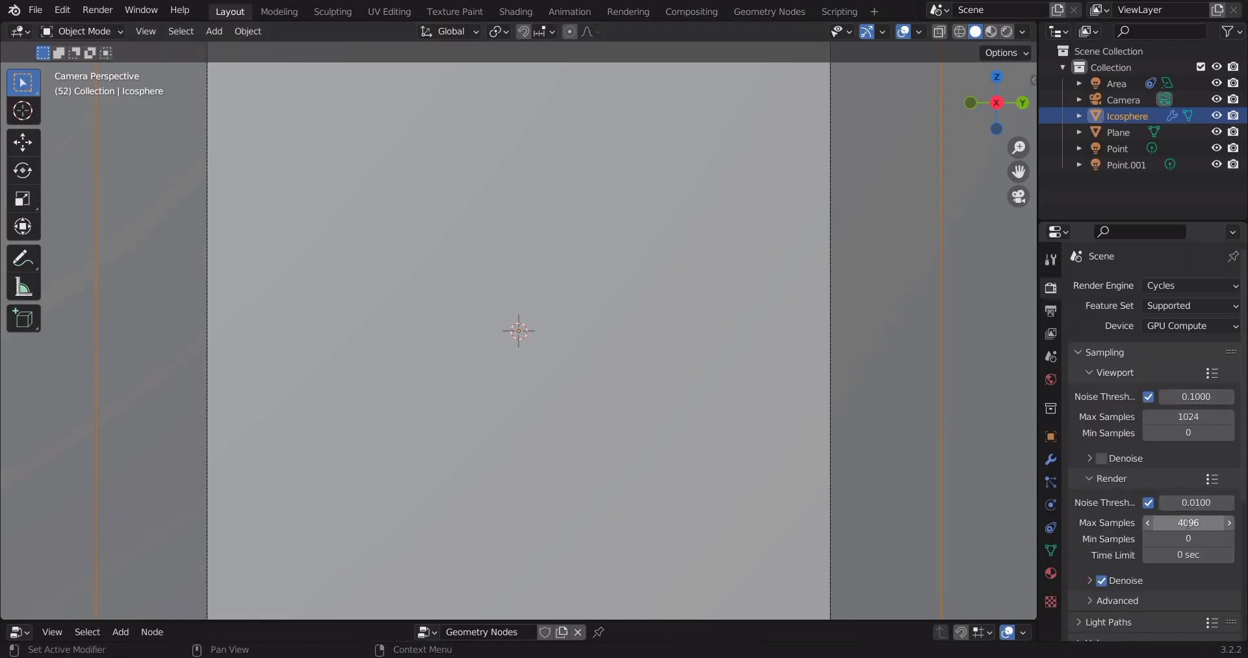
click(1187, 522)
text(200)
key(Return)
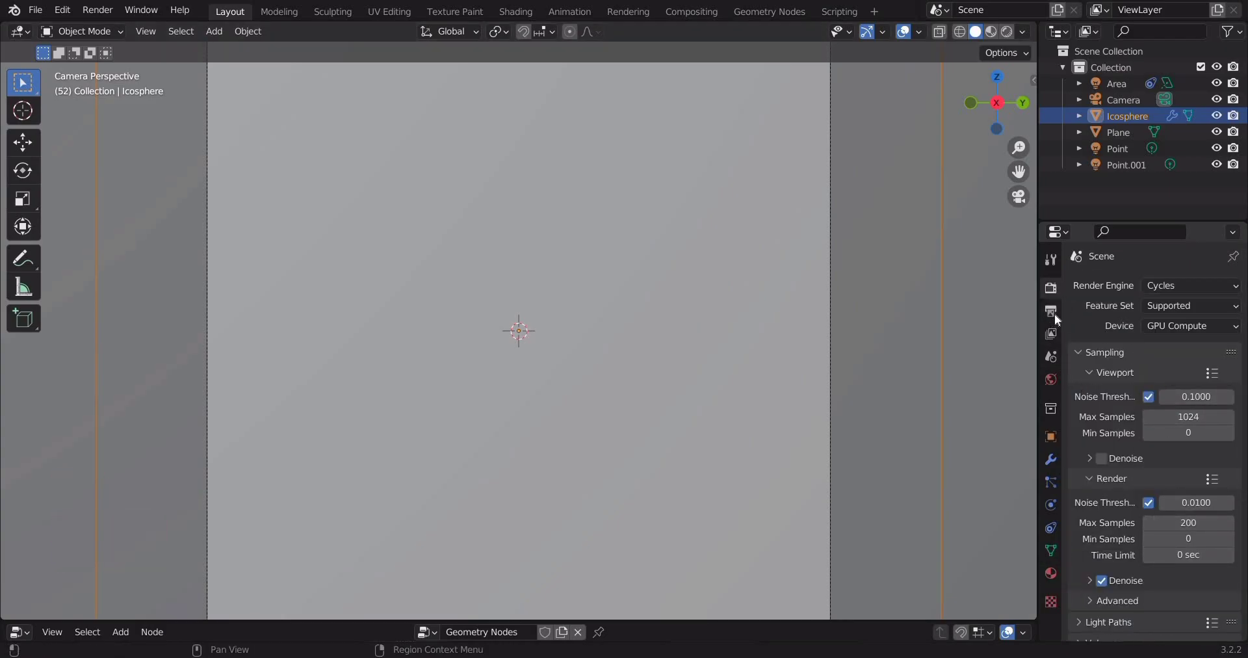
- Check the output settings and render the current frame as a still image
click(1053, 314)
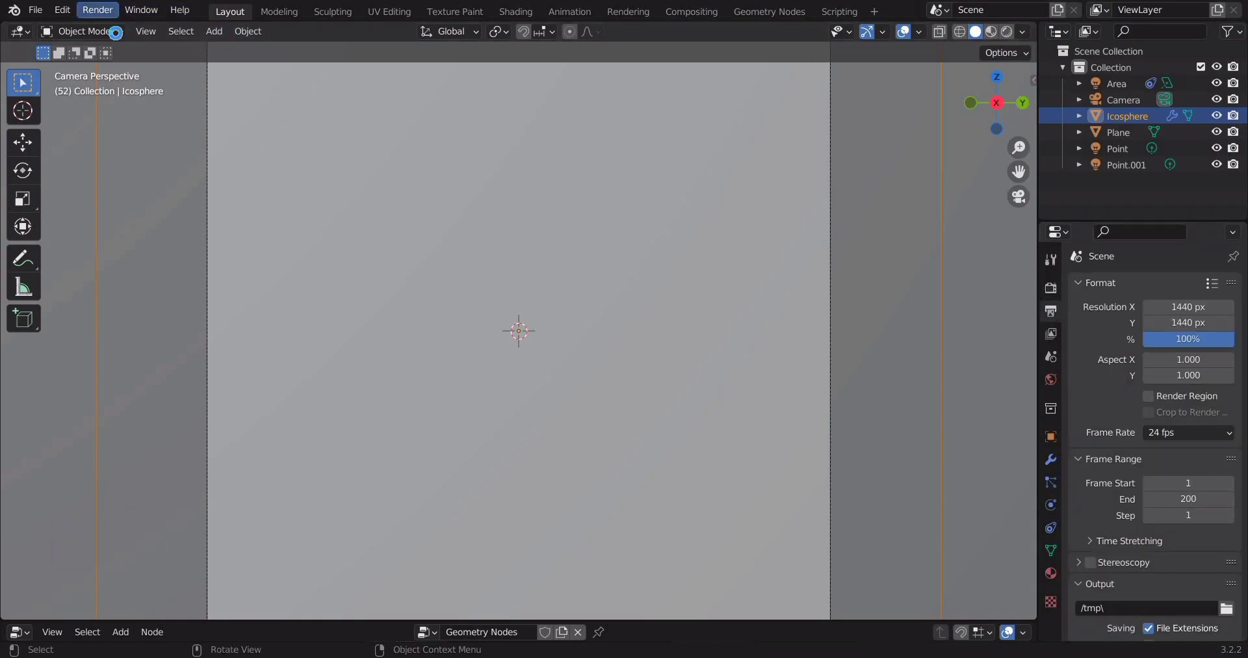
click(98, 10)
click(123, 33)
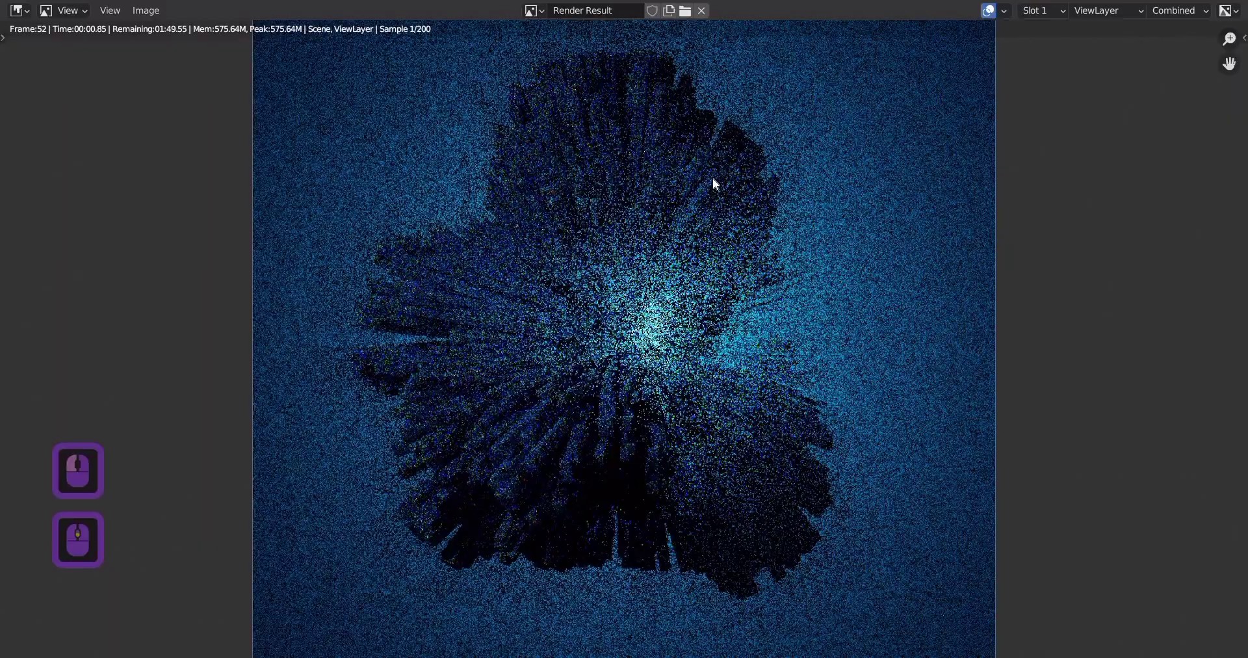
scroll(715, 184, down, 1)
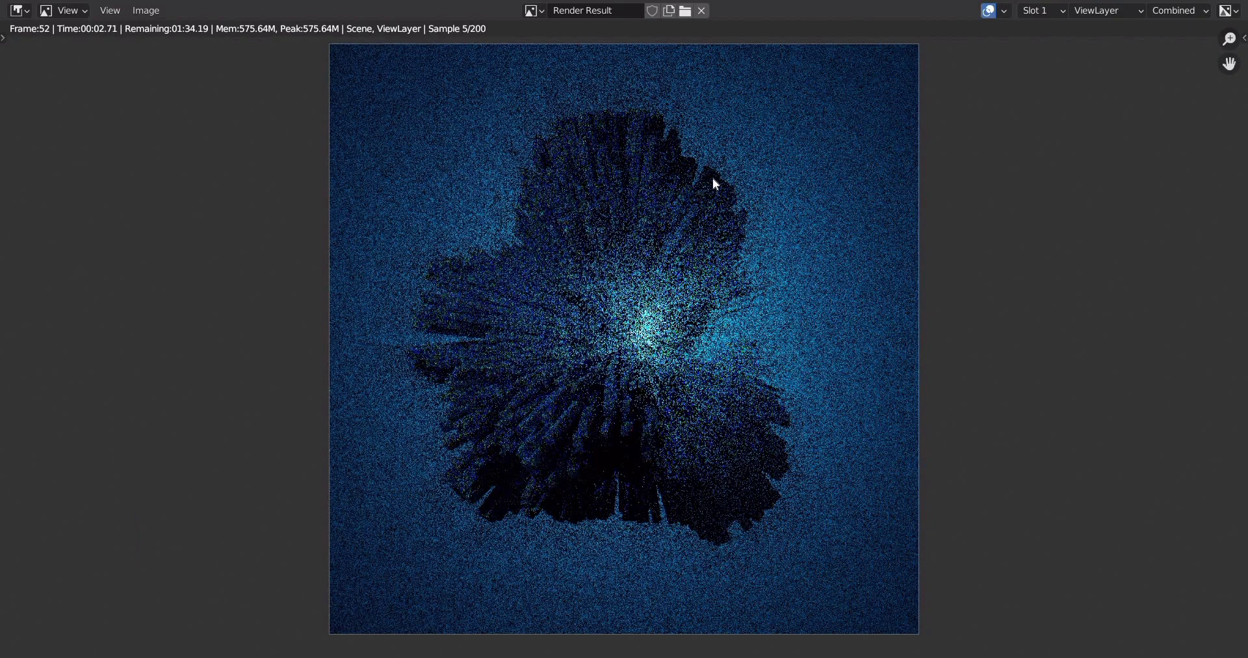